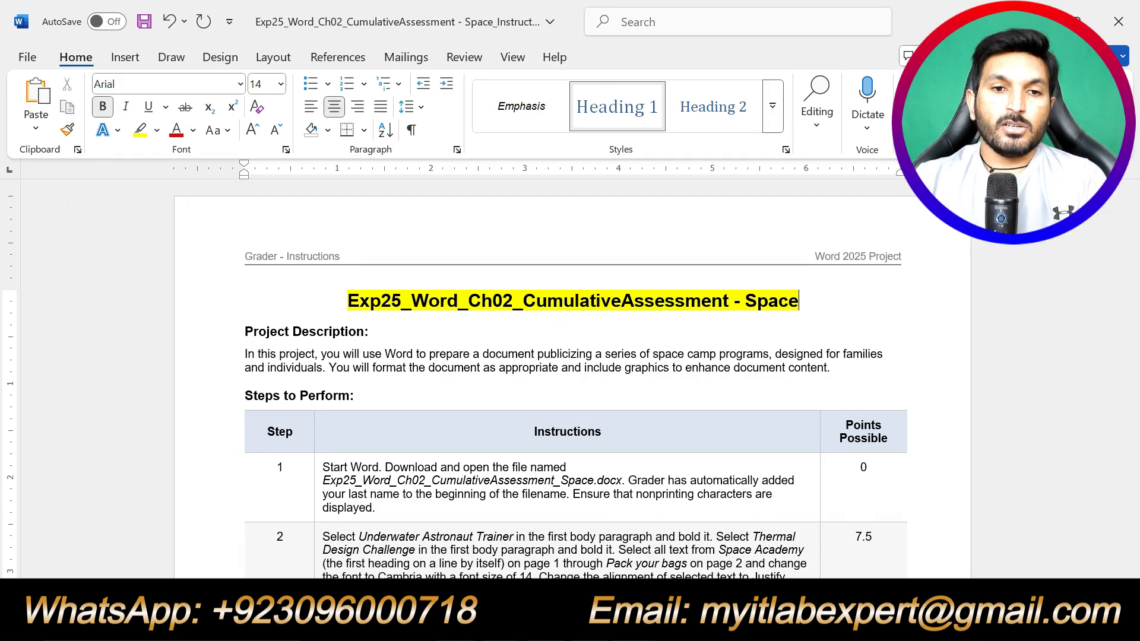
Highlight the "Project Description:" heading in yellow in the instructions document
drag(386, 332, 245, 332)
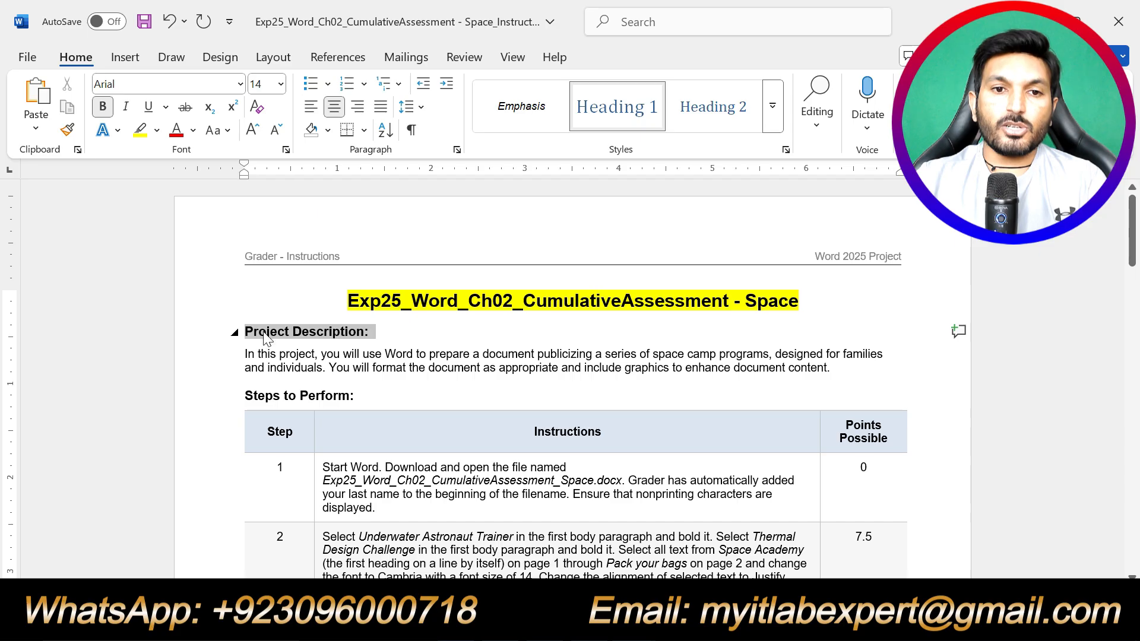
click(334, 303)
click(372, 373)
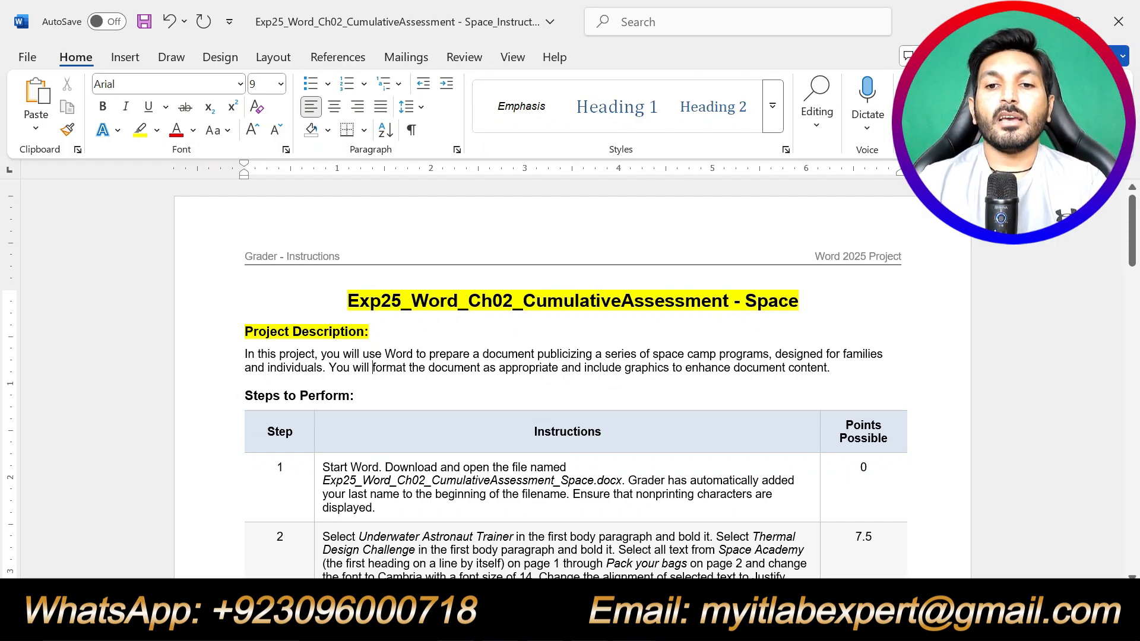
drag(832, 369, 245, 354)
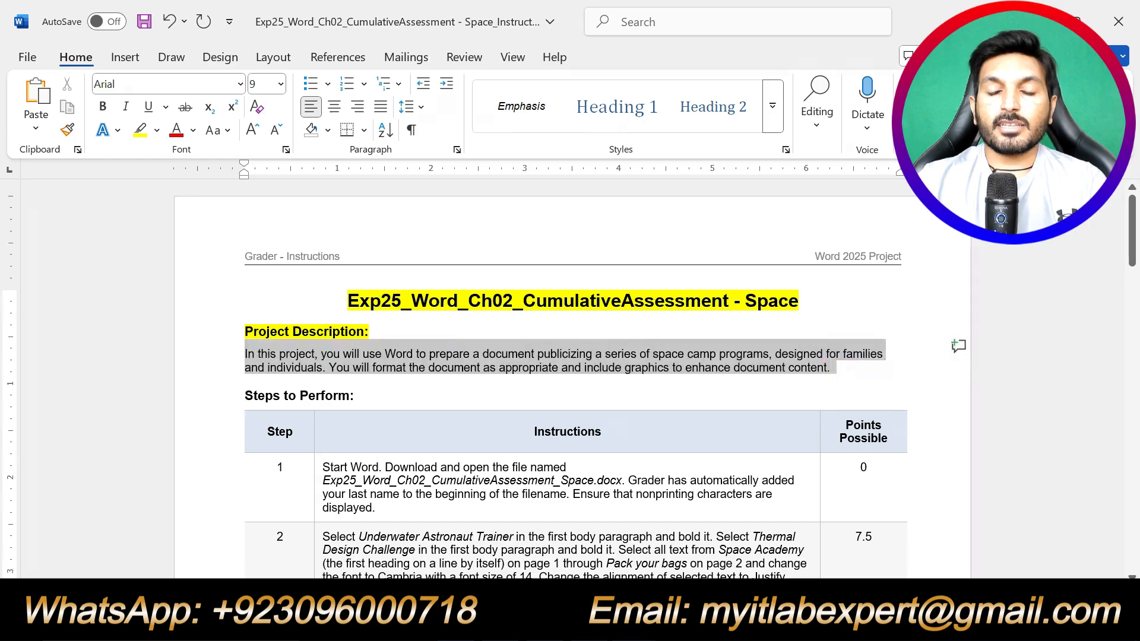
click(550, 366)
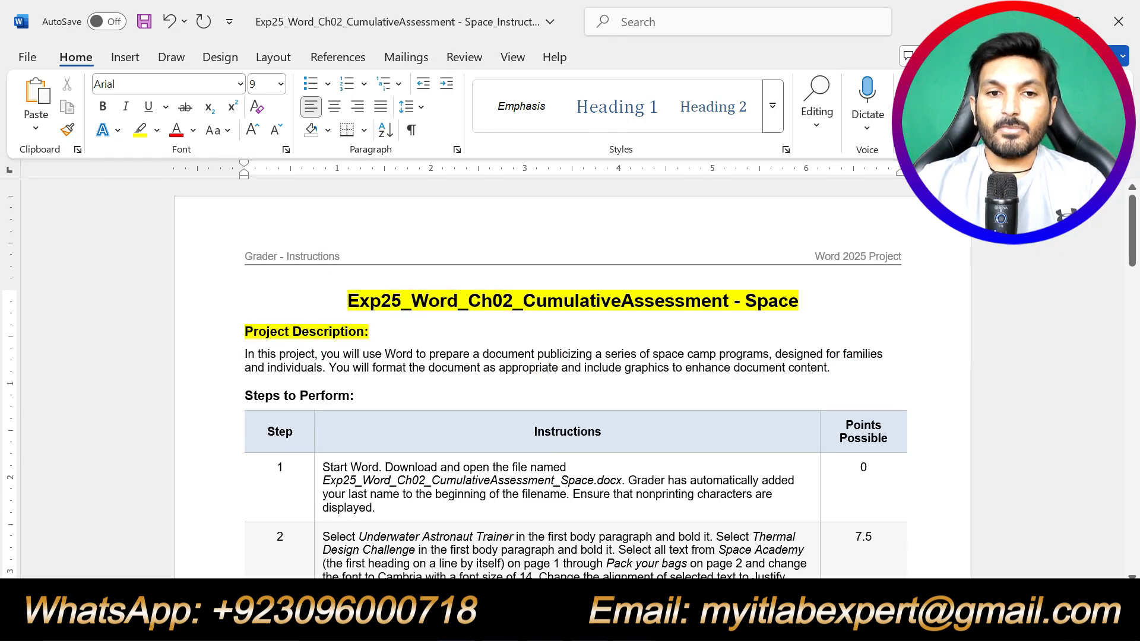
Highlight the "Steps to Perform:" heading in yellow
drag(368, 397, 246, 398)
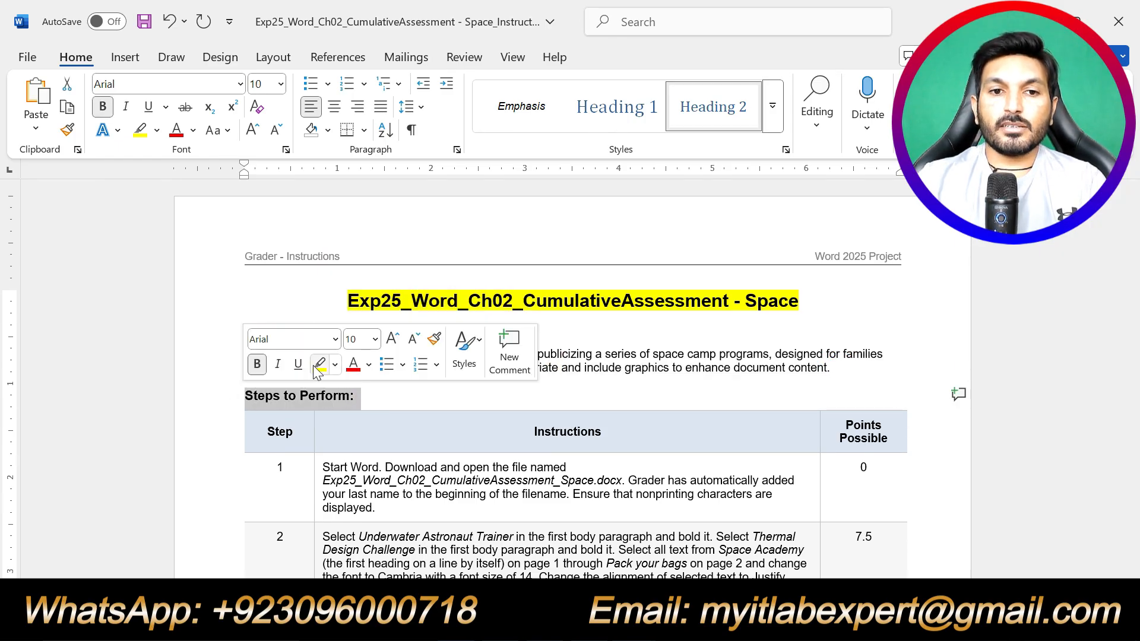
click(319, 365)
click(359, 398)
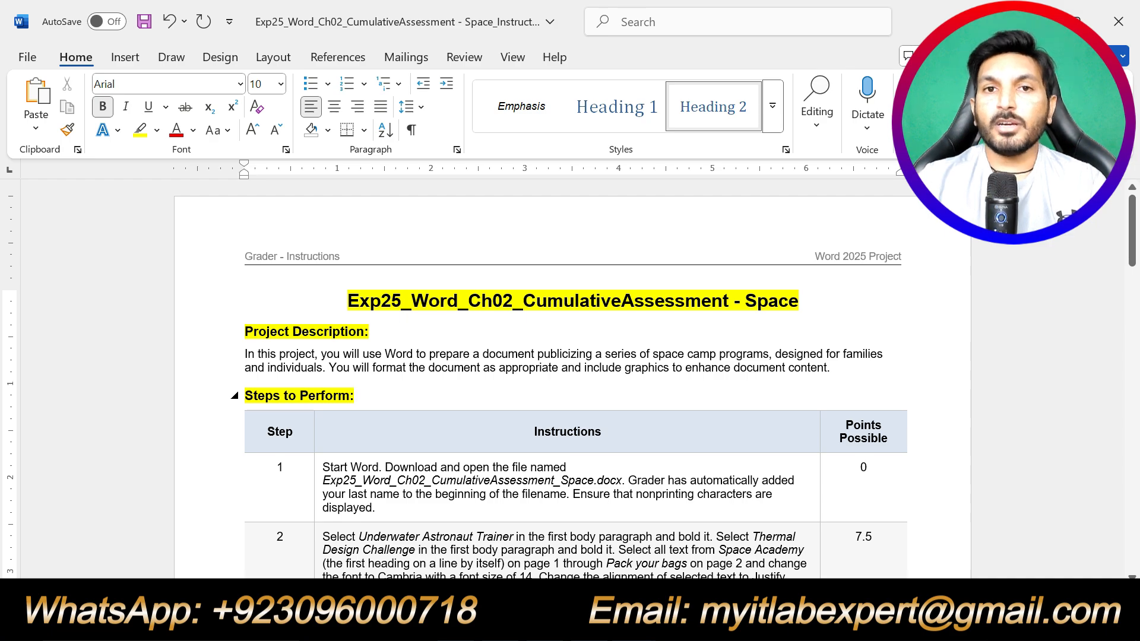
Highlight the step 1 instructions in the table in yellow
scroll(432, 404, down, 10)
scroll(433, 414, down, 15)
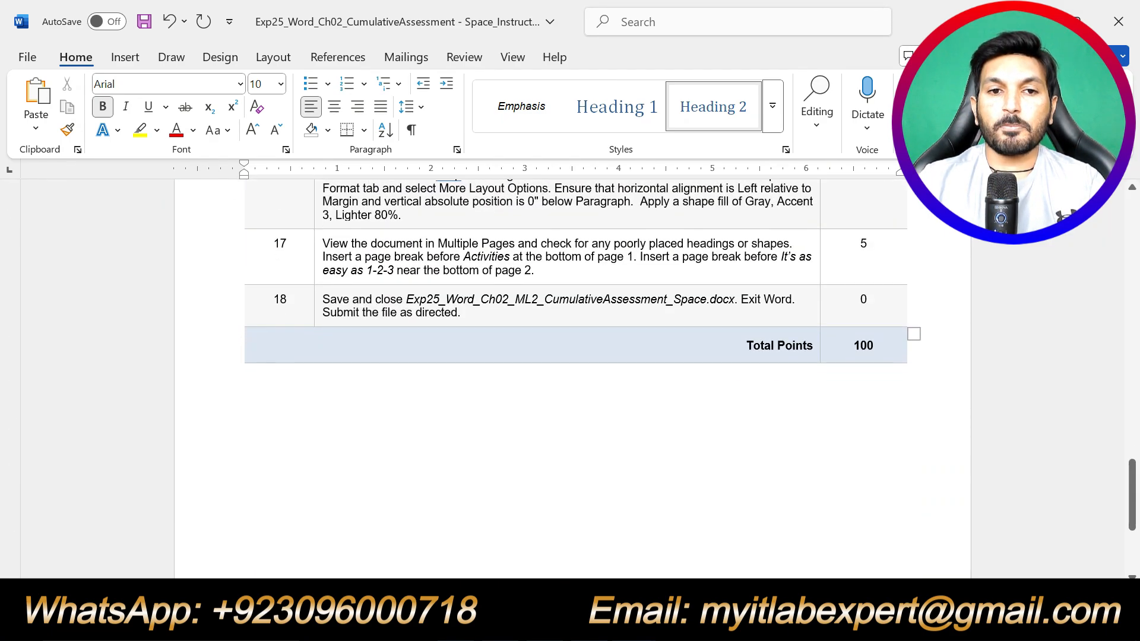
scroll(430, 409, up, 20)
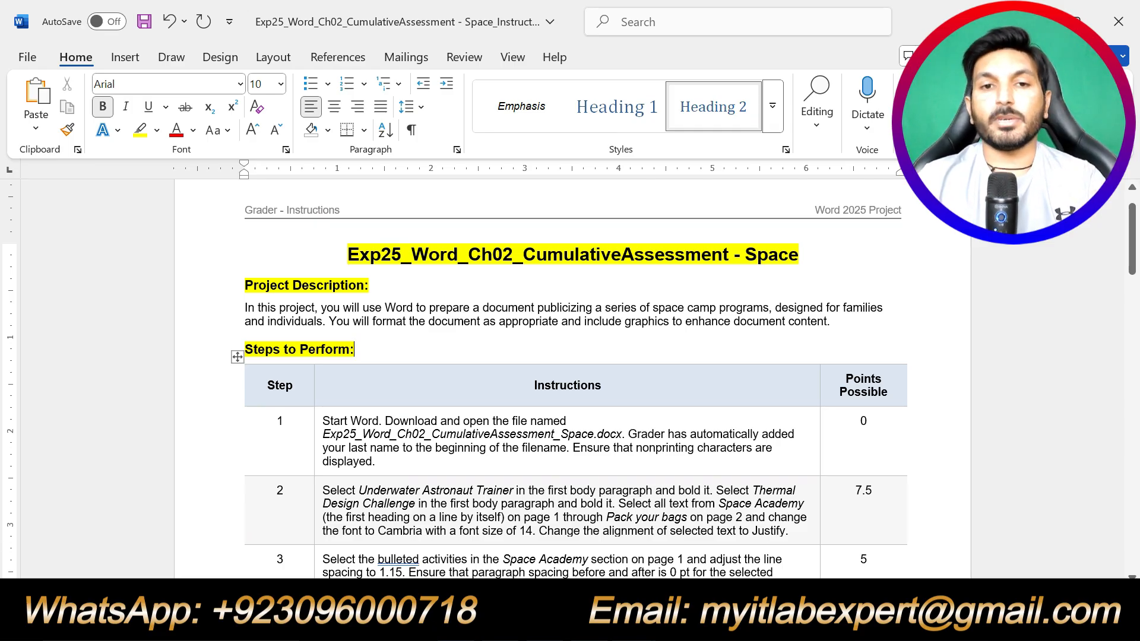
triple_click(410, 463)
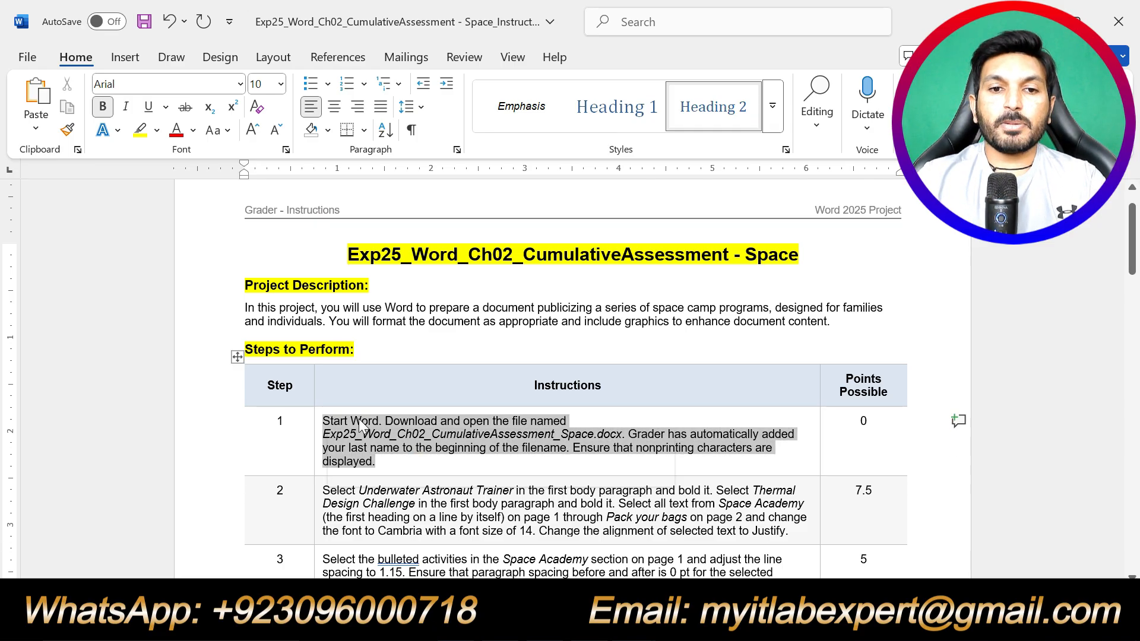
click(405, 469)
click(735, 503)
scroll(735, 503, up, 1)
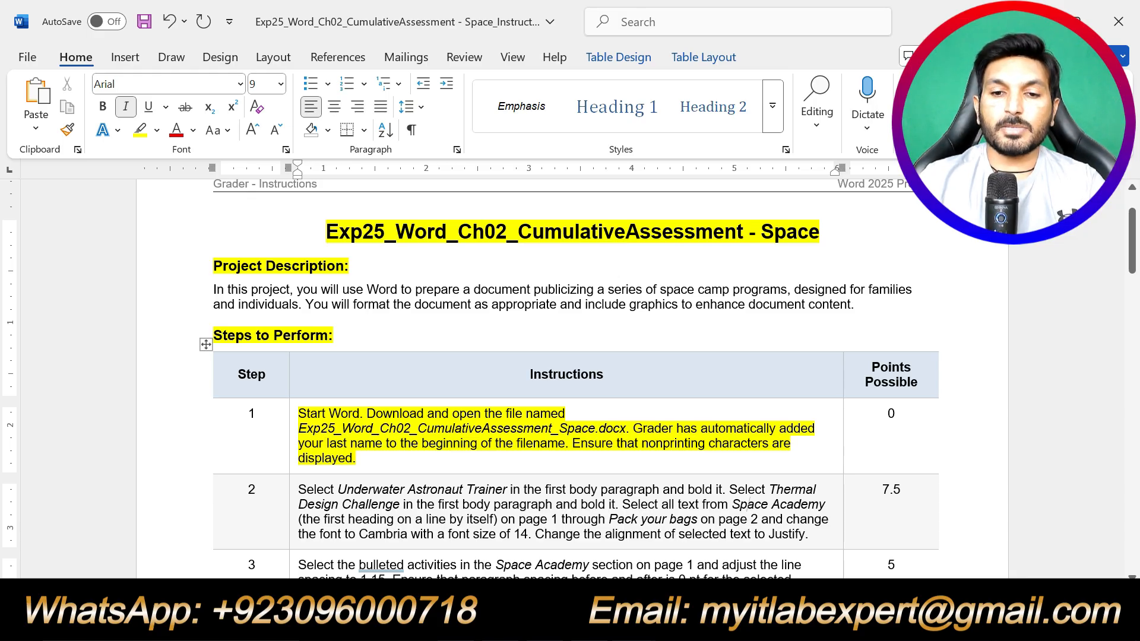
Look through the Space Camp Programs document in its own window and return to the instructions document
mouse_move(624, 629)
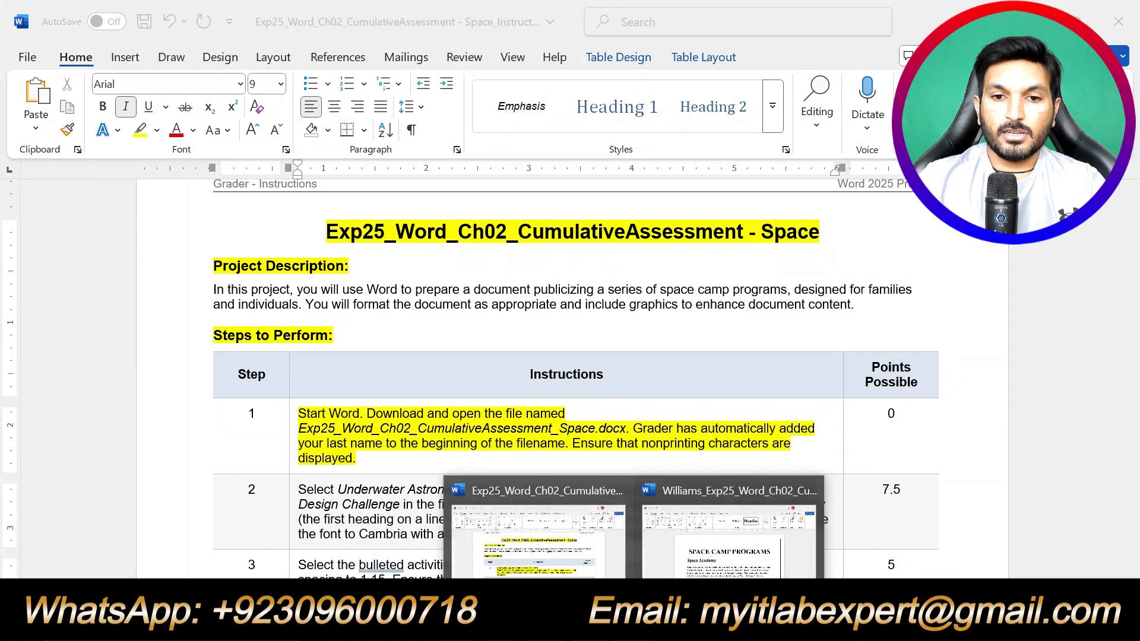
click(748, 564)
scroll(570, 380, down, 15)
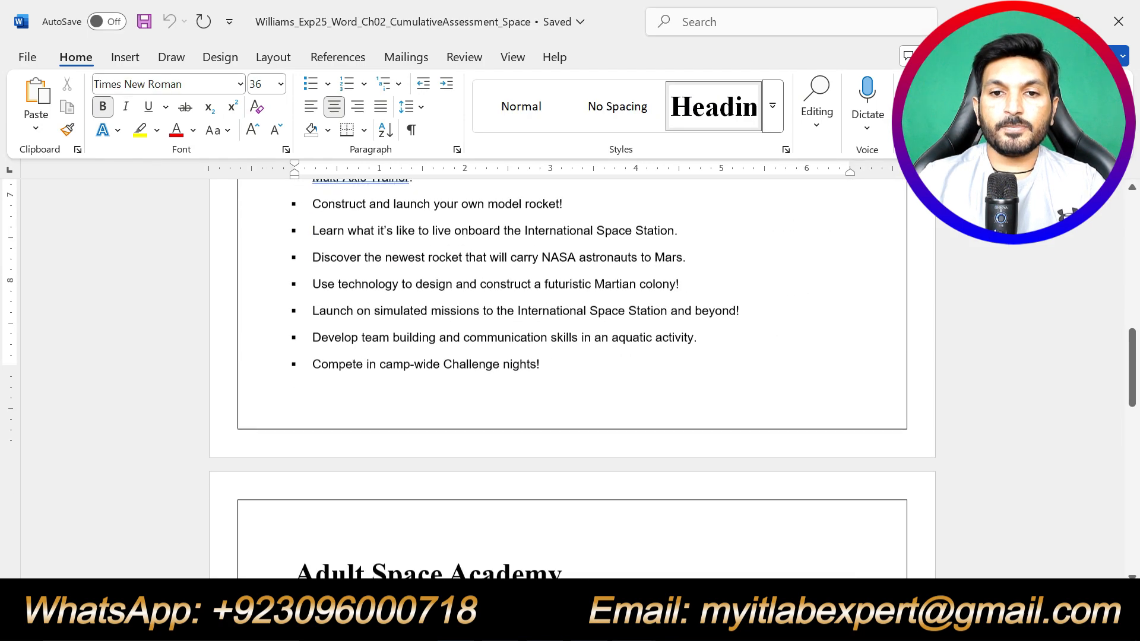
scroll(570, 380, up, 15)
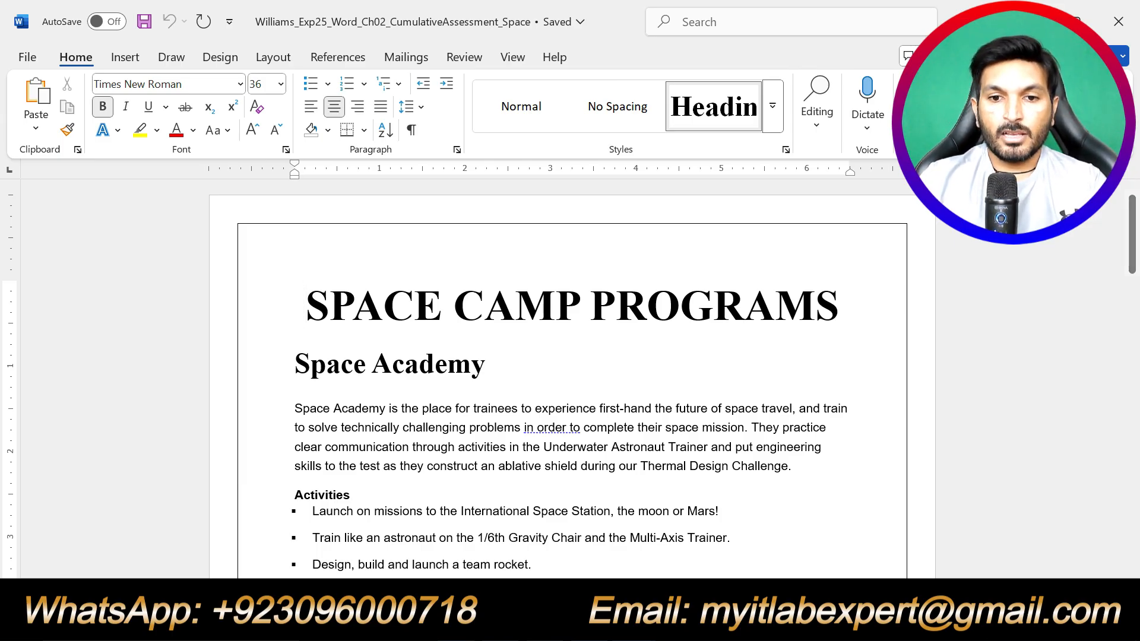
mouse_move(662, 627)
click(558, 570)
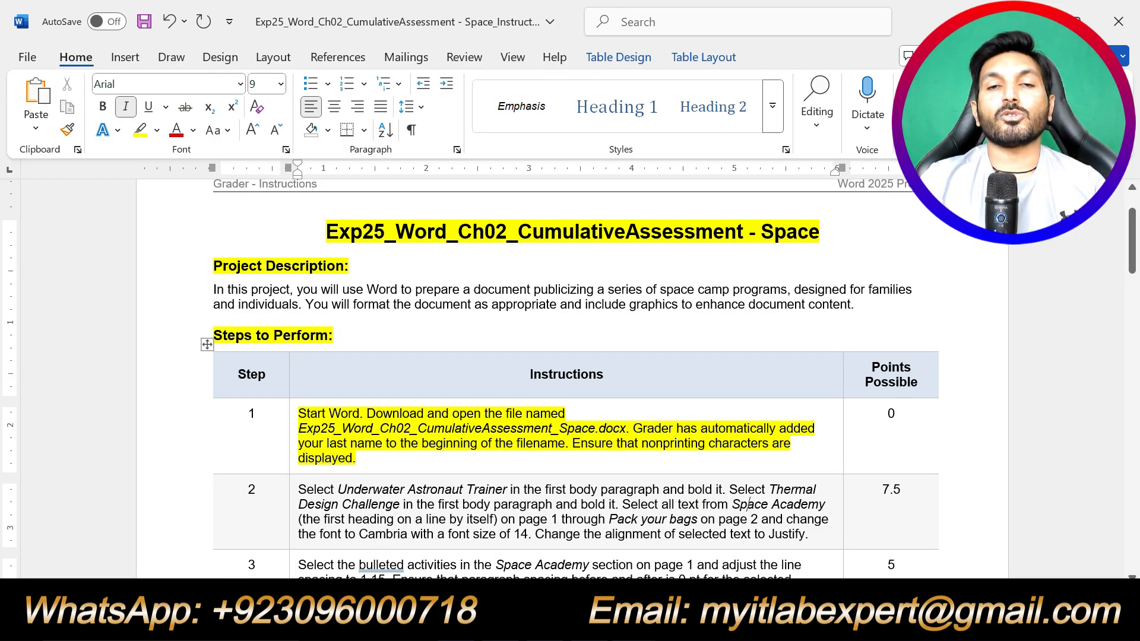
Undo the yellow highlight on the step 1 instructions and highlight the step 2 instructions in yellow
key(ctrl+z)
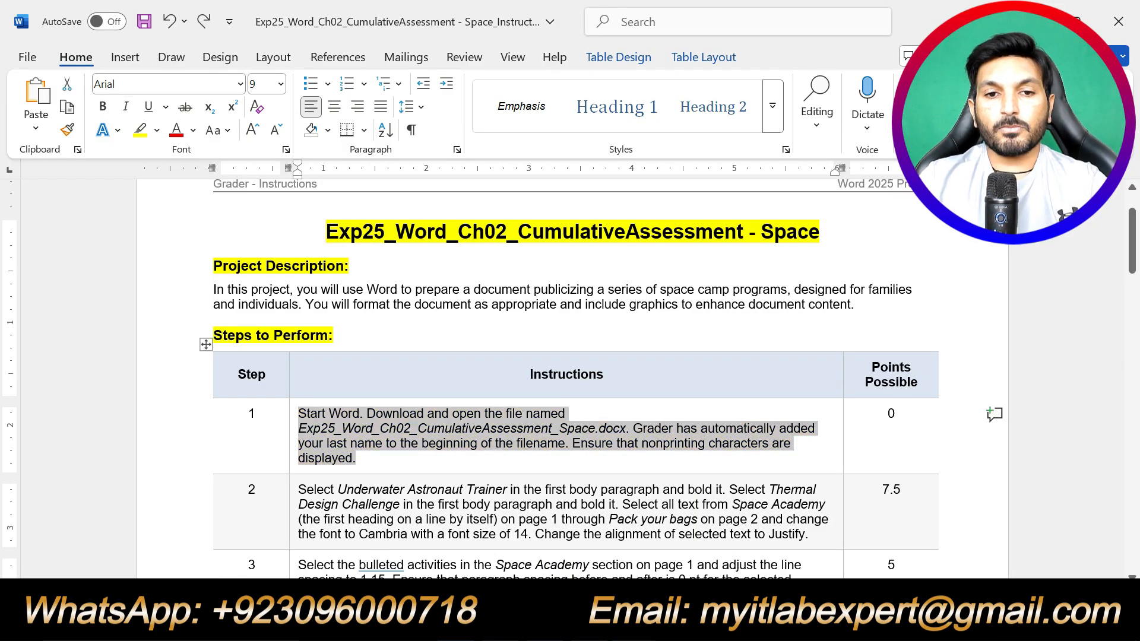
scroll(809, 485, down, 1)
drag(808, 484, 300, 438)
click(376, 412)
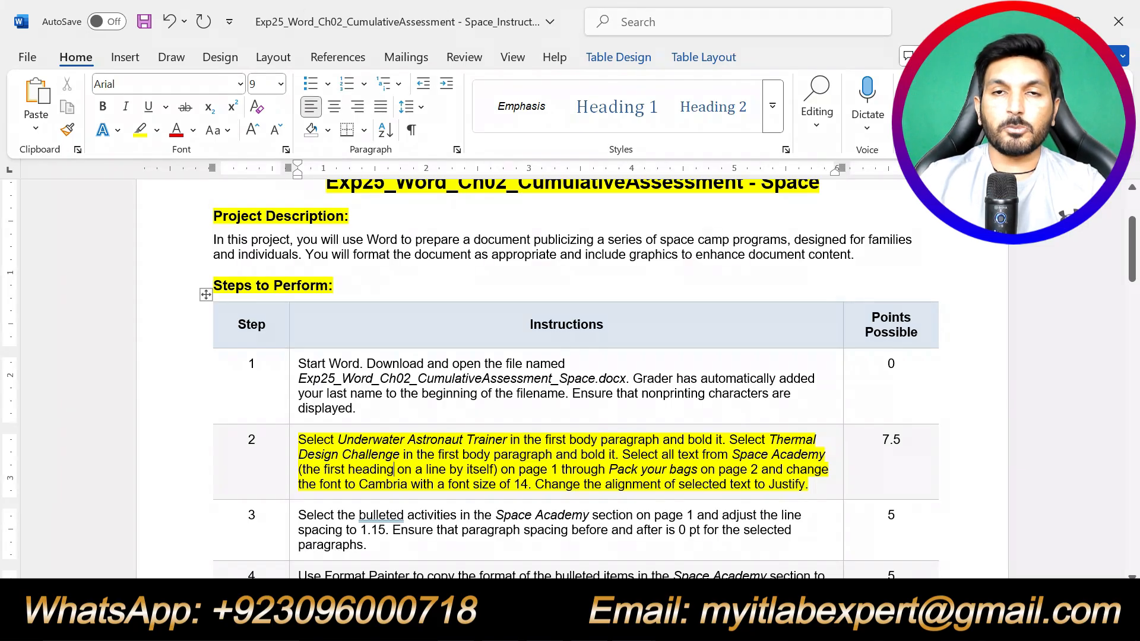
Switch to the Space Camp Programs document and bold "Underwater Astronaut Trainer" in the first body paragraph
click(634, 625)
click(700, 535)
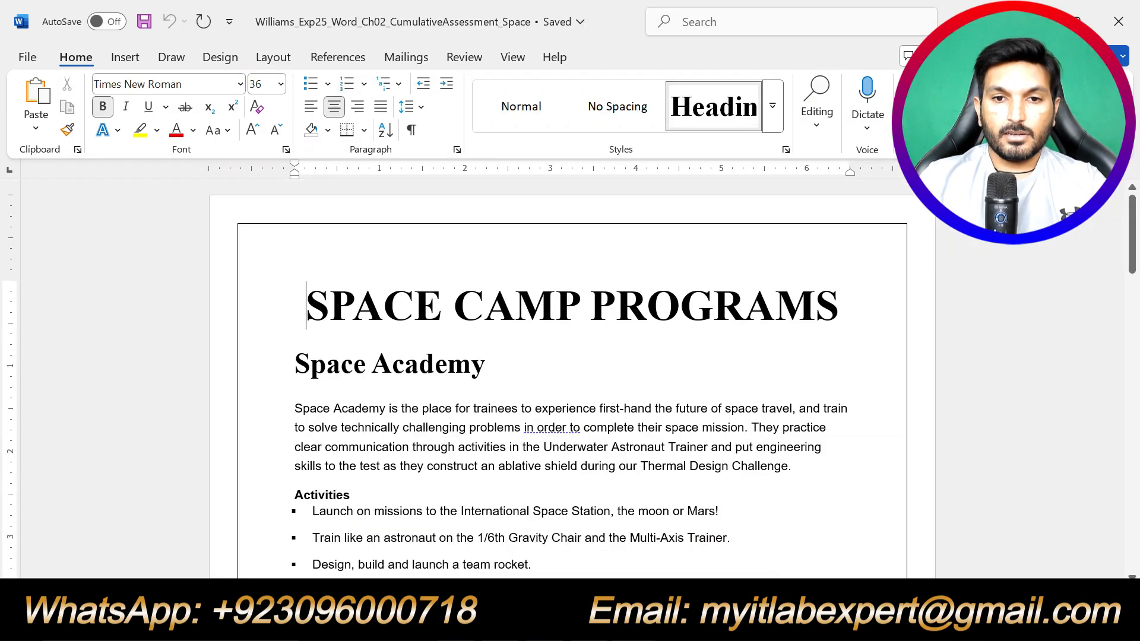
drag(543, 447, 708, 448)
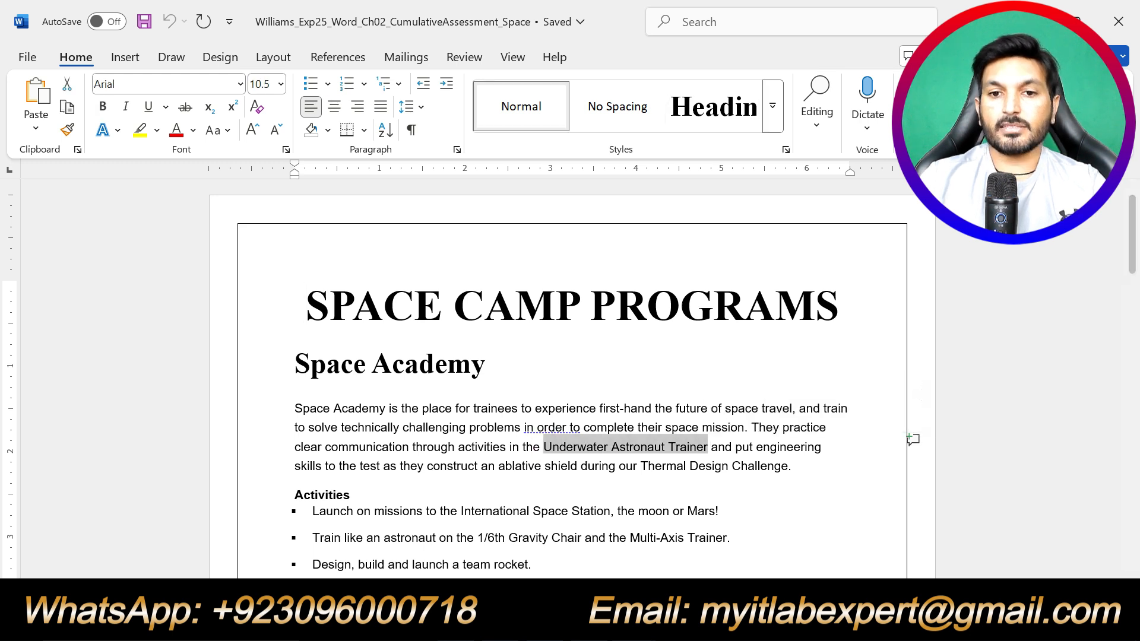
click(104, 107)
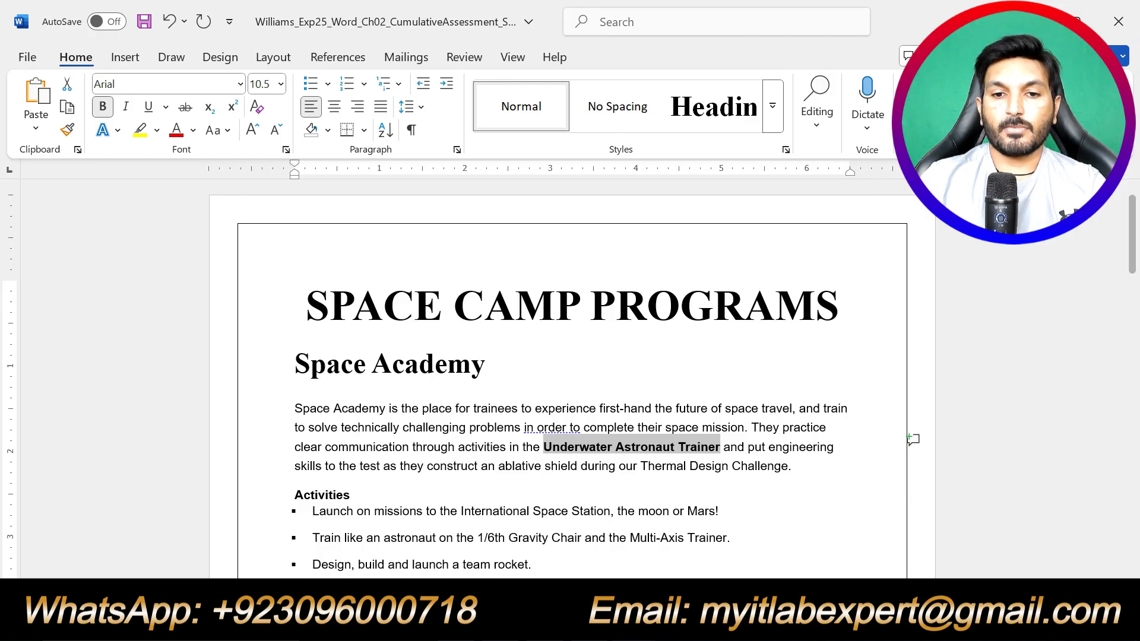
Check the step 2 instructions and bold "Thermal Design Challenge" in the first body paragraph of the Space Camp Programs document
click(636, 621)
click(547, 540)
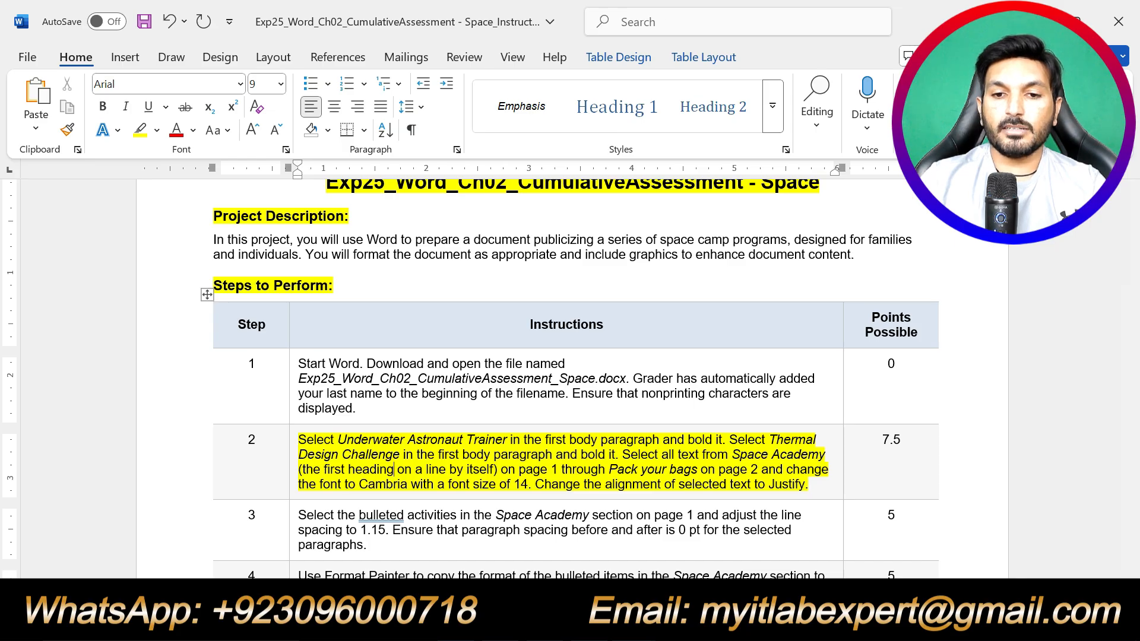
click(637, 621)
click(753, 558)
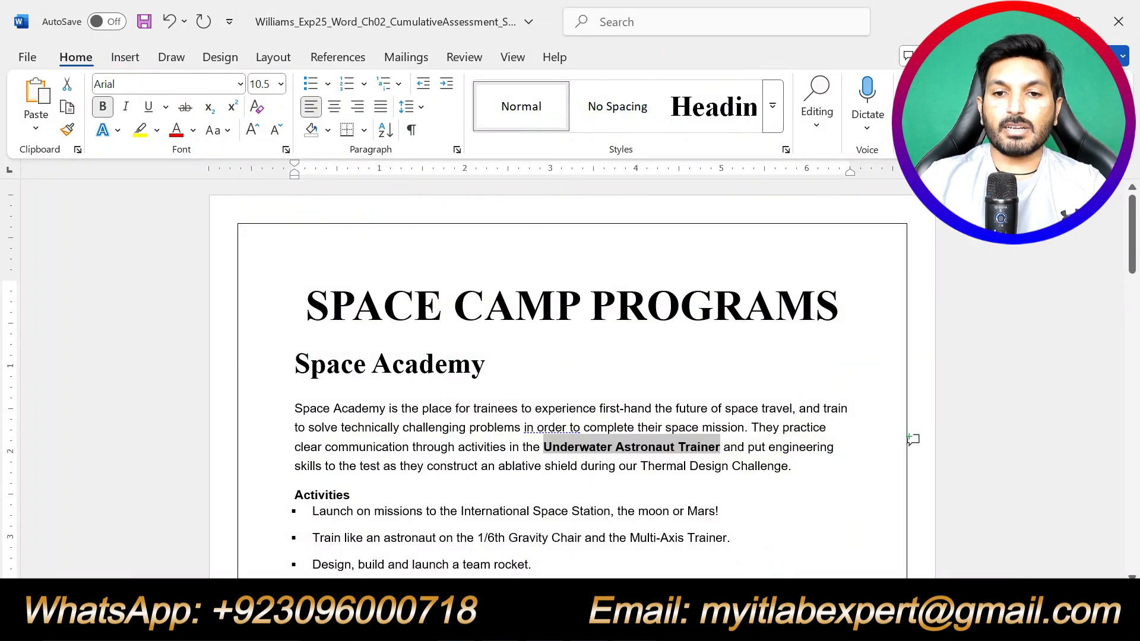
drag(640, 466, 788, 466)
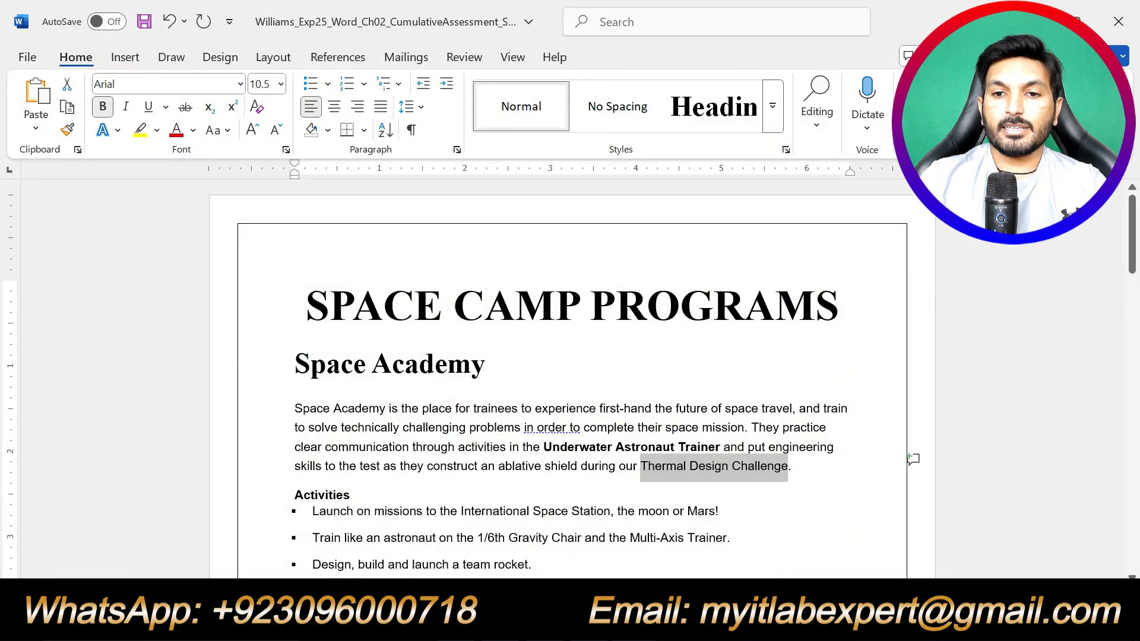
click(102, 106)
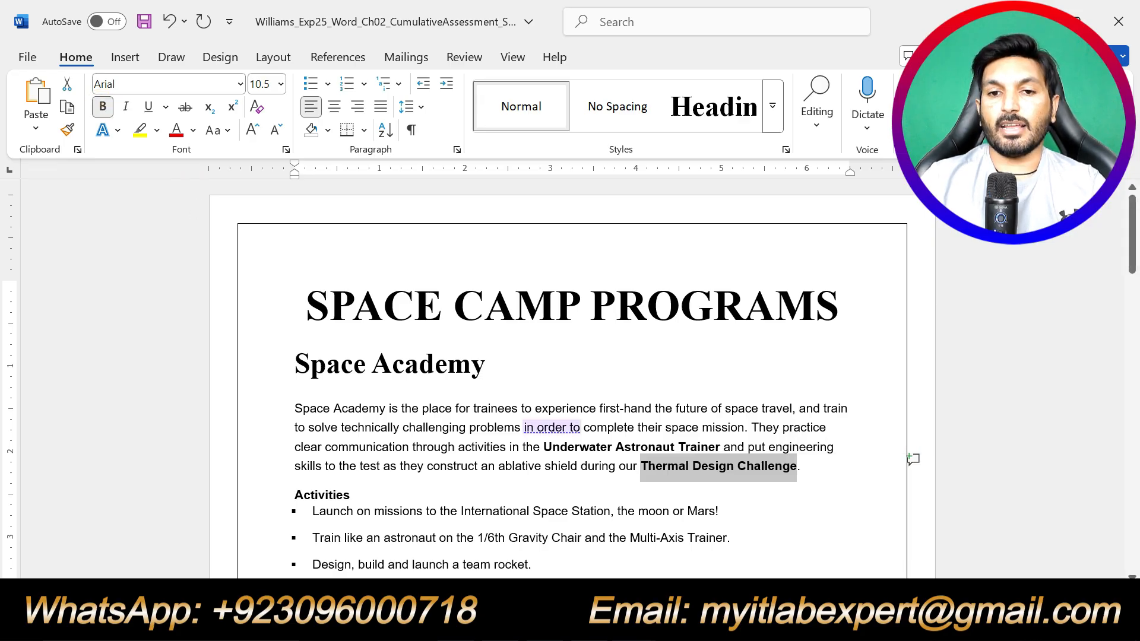
Compare the step 2 instructions with the Space Camp Programs document for the text range, font and alignment required
click(637, 622)
click(538, 540)
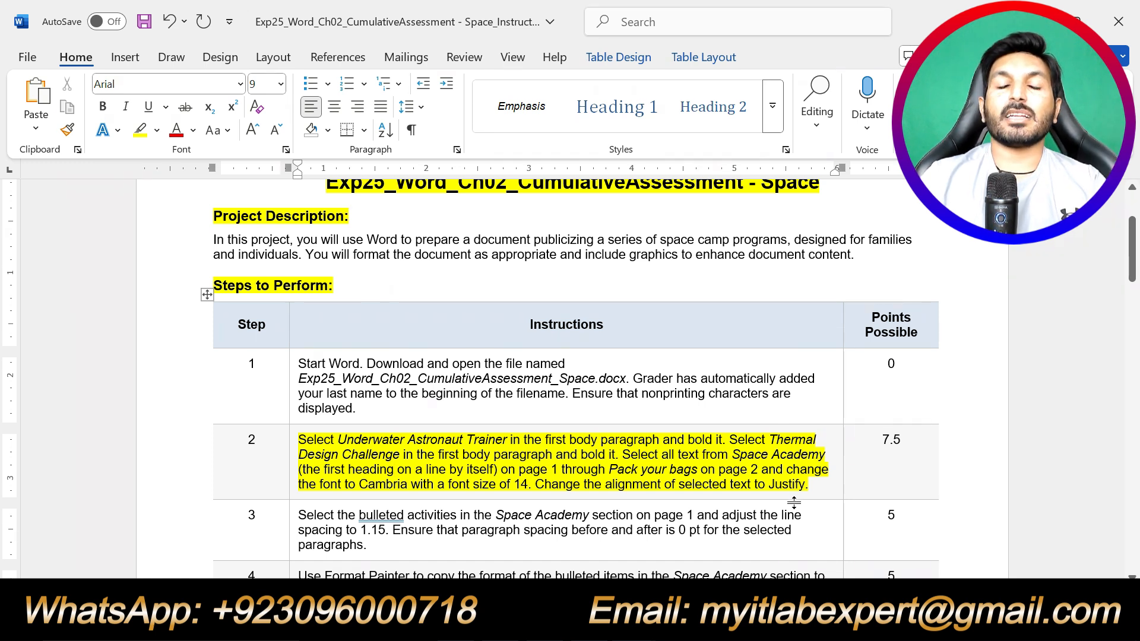
click(816, 485)
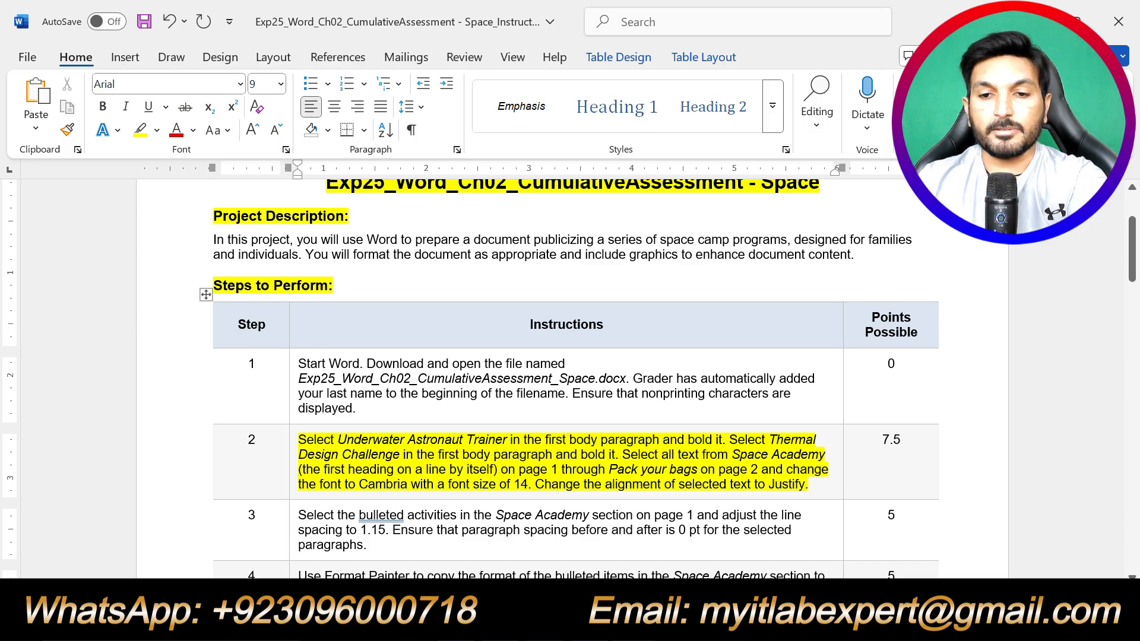
click(654, 621)
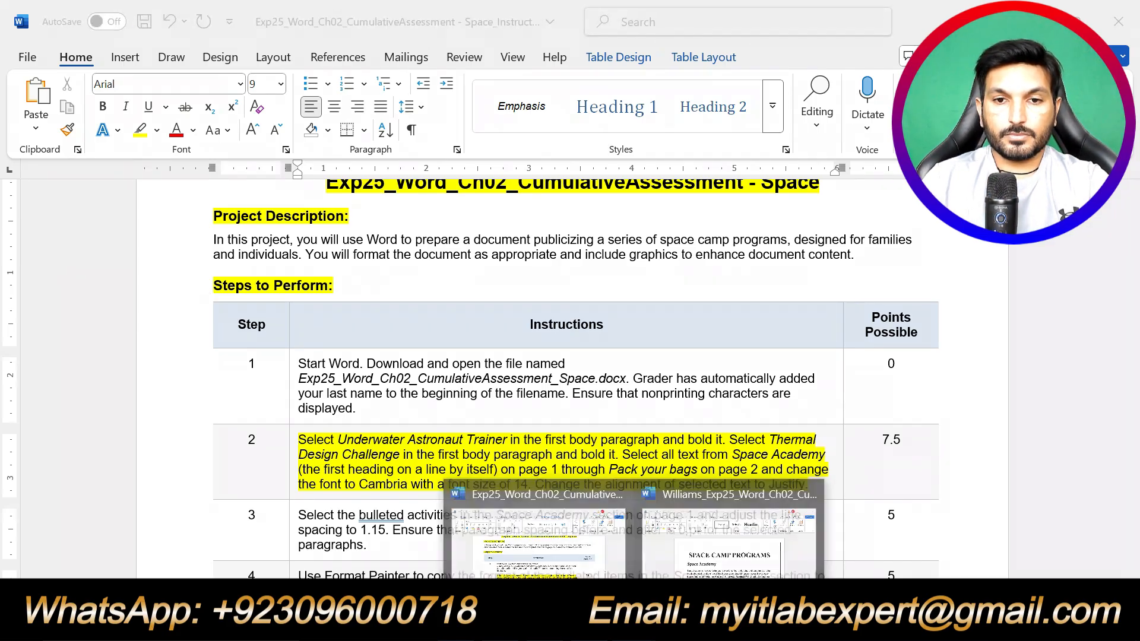
click(903, 484)
scroll(570, 380, down, 2)
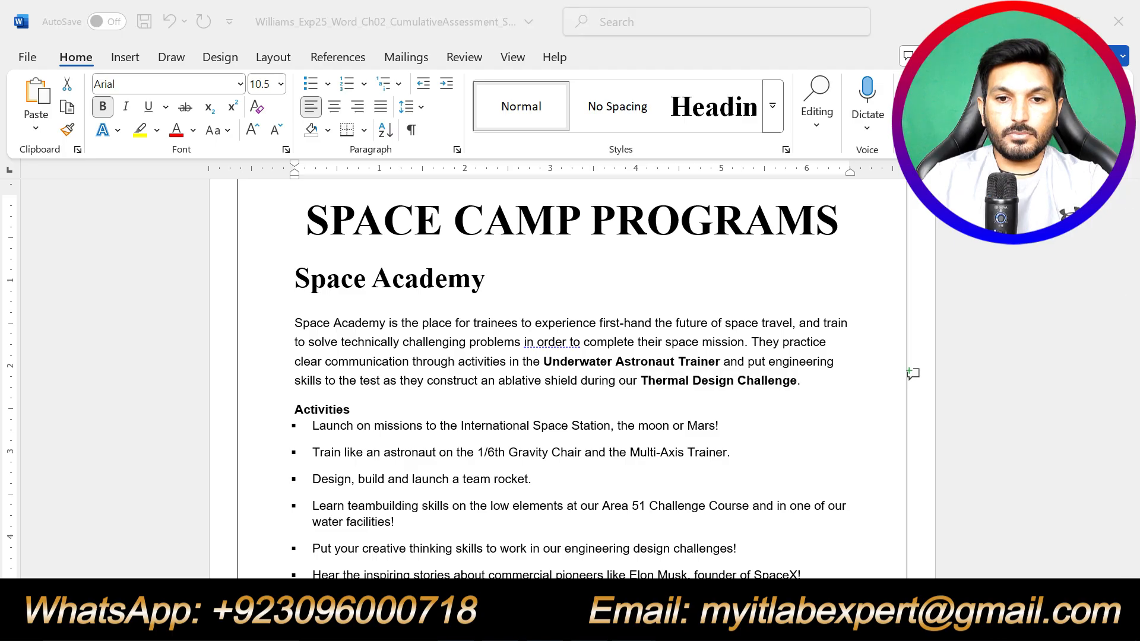
mouse_move(653, 620)
click(569, 543)
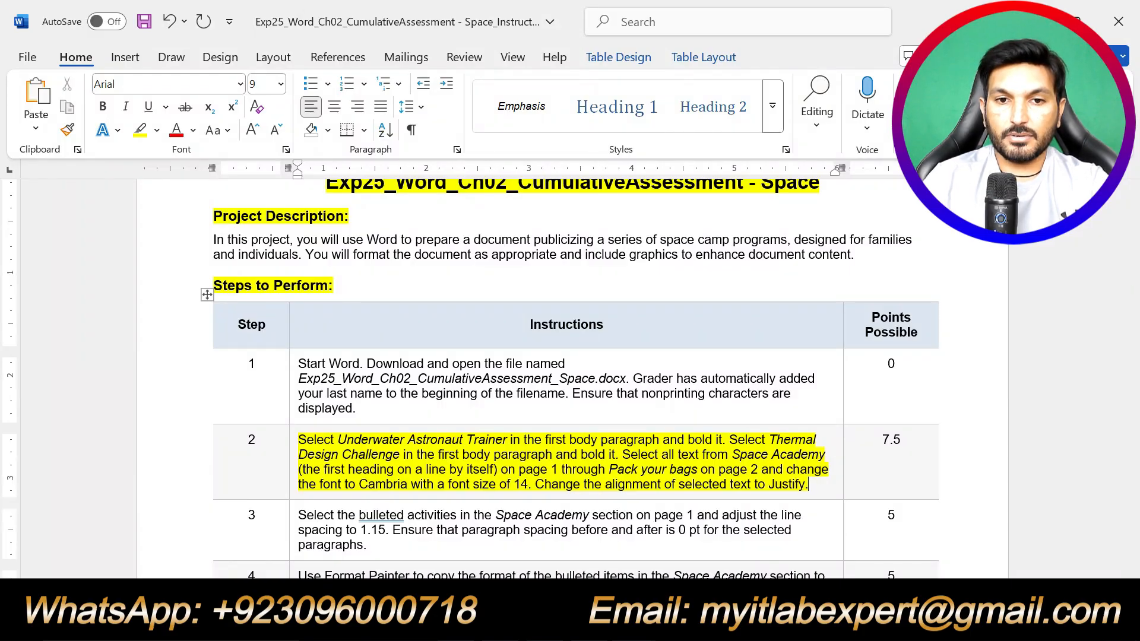
Change the font to Cambria for all text from the Space Academy heading on page 1 through "Pack your bags" on page 2
mouse_move(653, 620)
click(704, 570)
drag(285, 277, 416, 588)
drag(593, 576, 475, 208)
scroll(575, 519, up, 20)
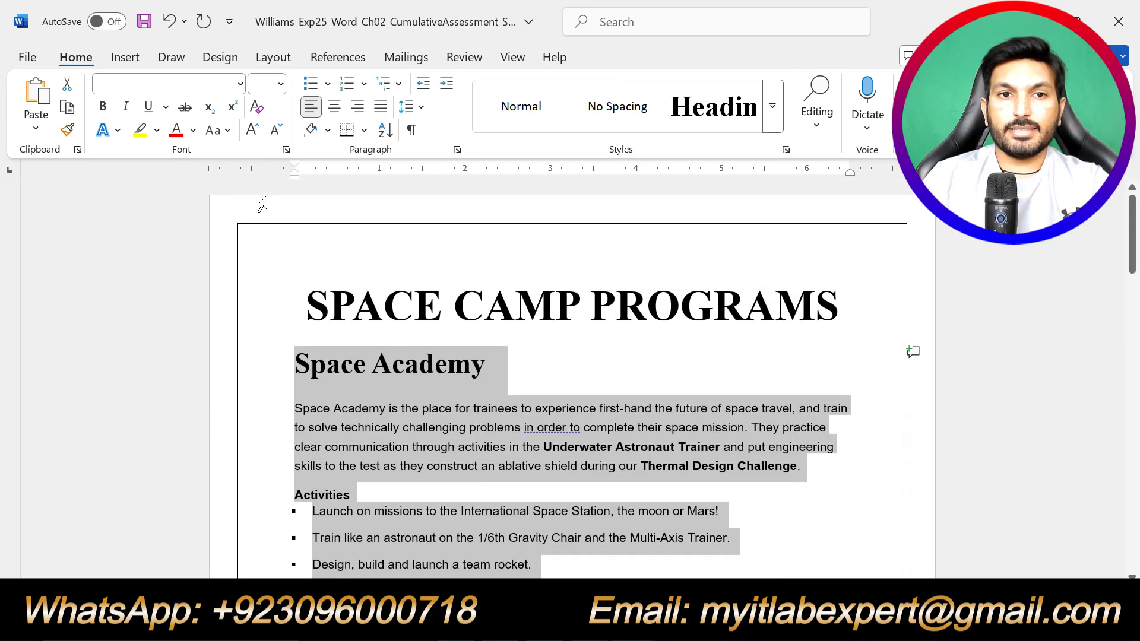
click(240, 84)
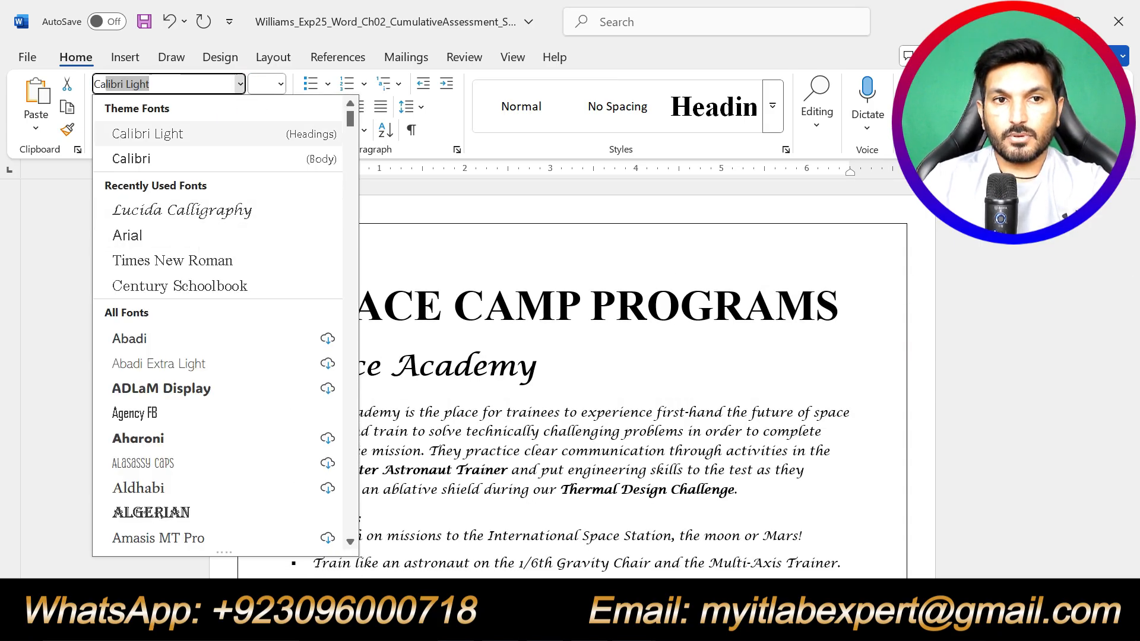
text(Cambria)
key(Return)
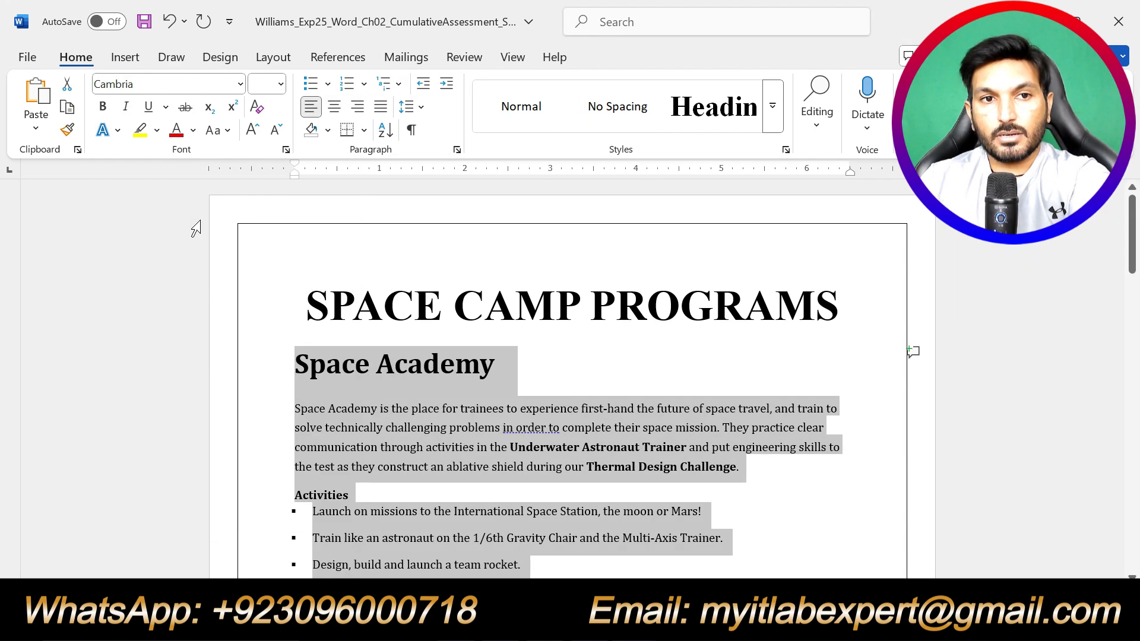
Recheck the step 2 instructions and set the selected text's font size to 14 in the Space Camp Programs document
click(634, 625)
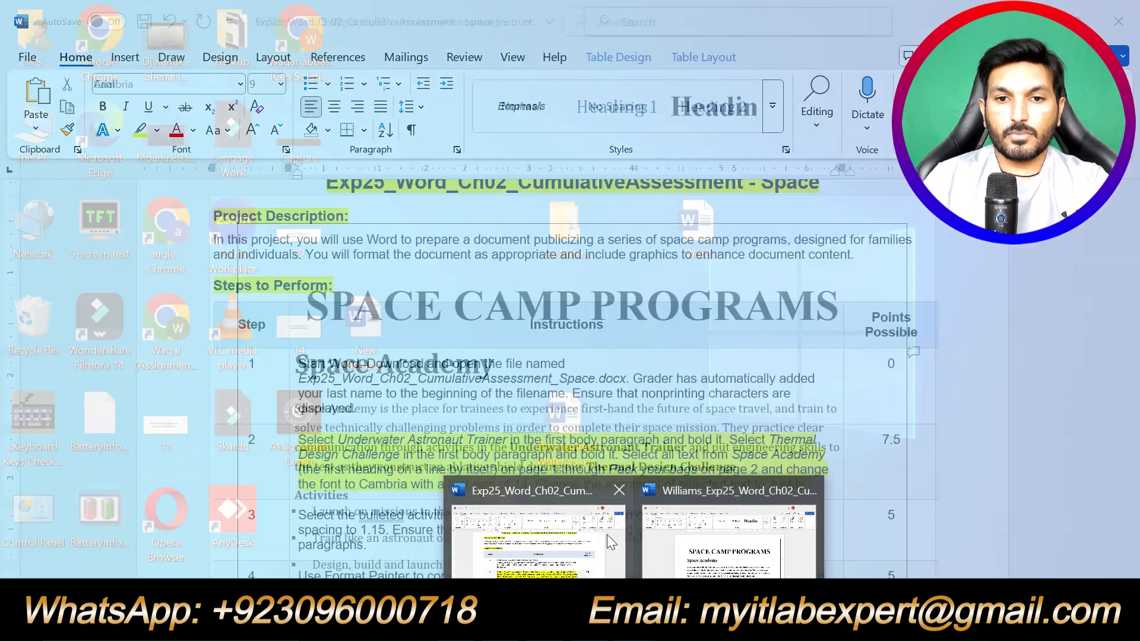
click(601, 535)
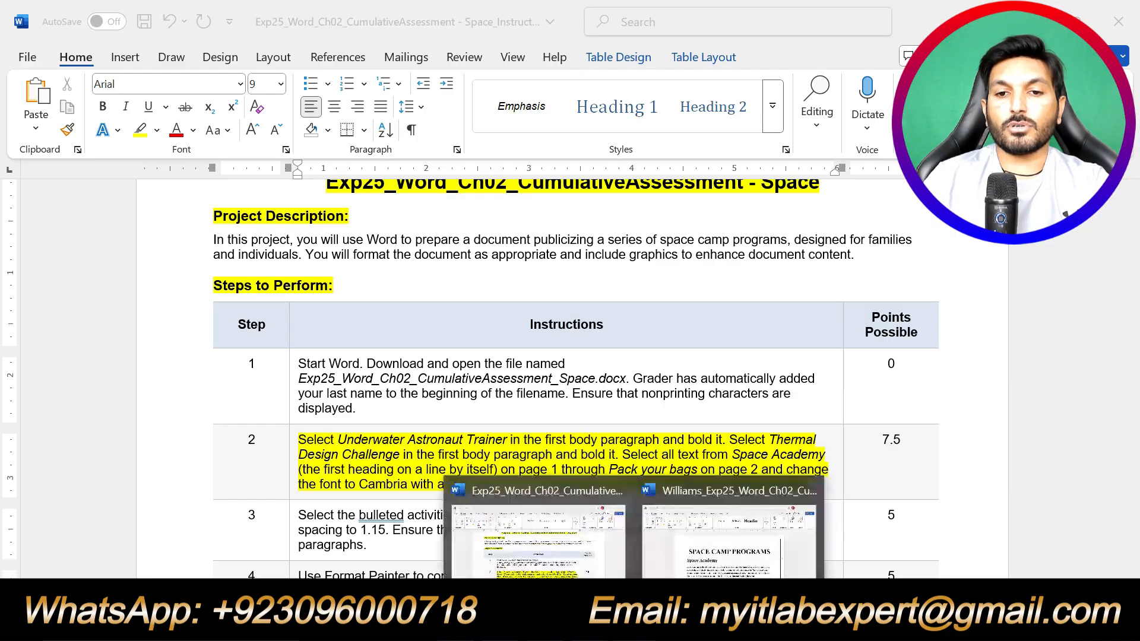
click(926, 555)
click(280, 84)
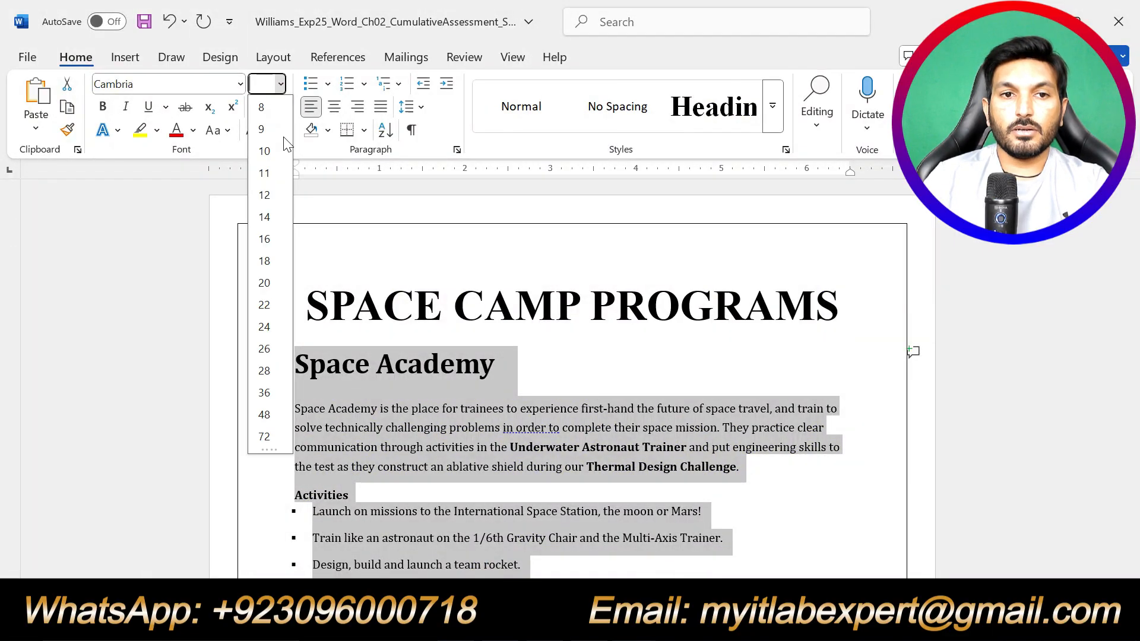
click(267, 218)
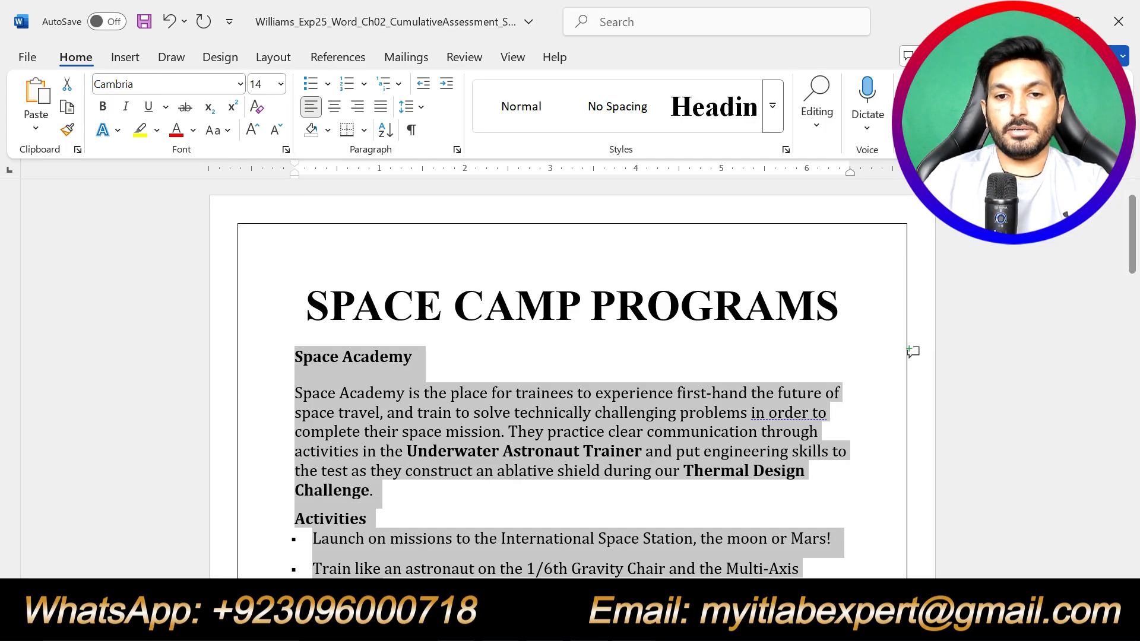
Recheck the step 2 instructions and change the alignment of the selected text in the Space Camp Programs document to Justify
click(633, 625)
click(561, 564)
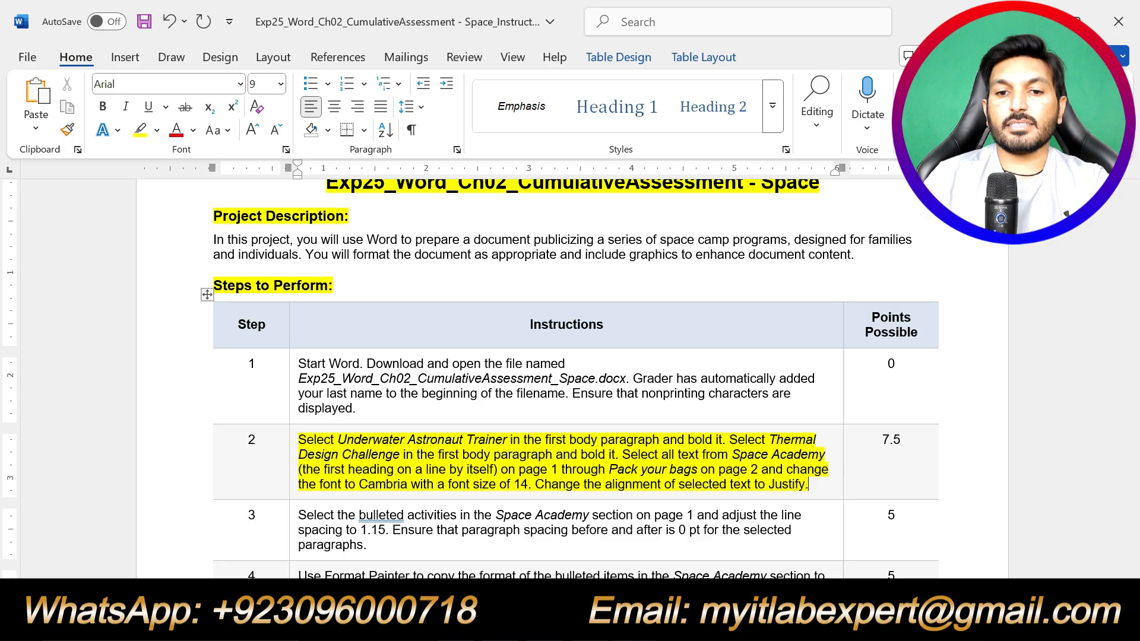
click(634, 625)
click(704, 573)
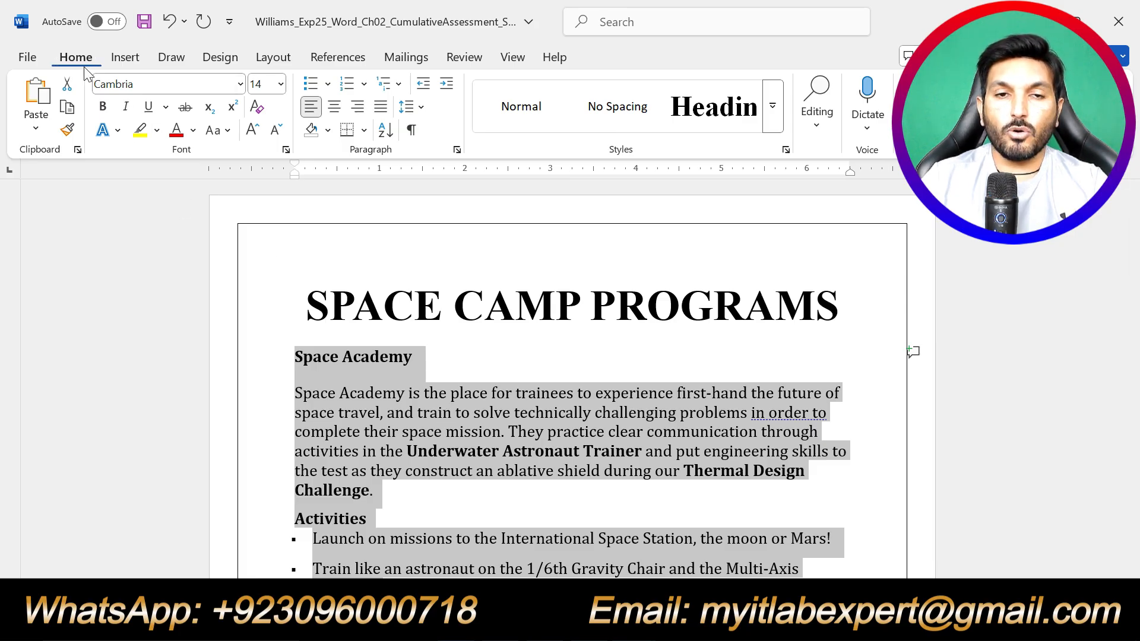
click(380, 107)
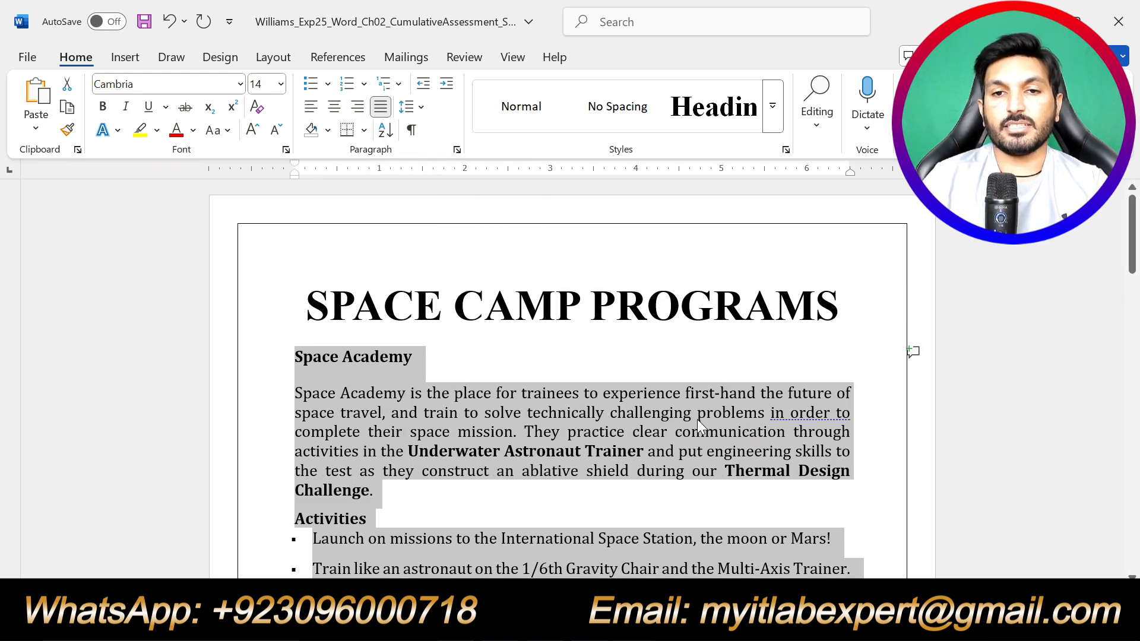
In the instructions document, remove the yellow highlight from the step 2 text and highlight the step 3 text in yellow
click(636, 627)
click(563, 552)
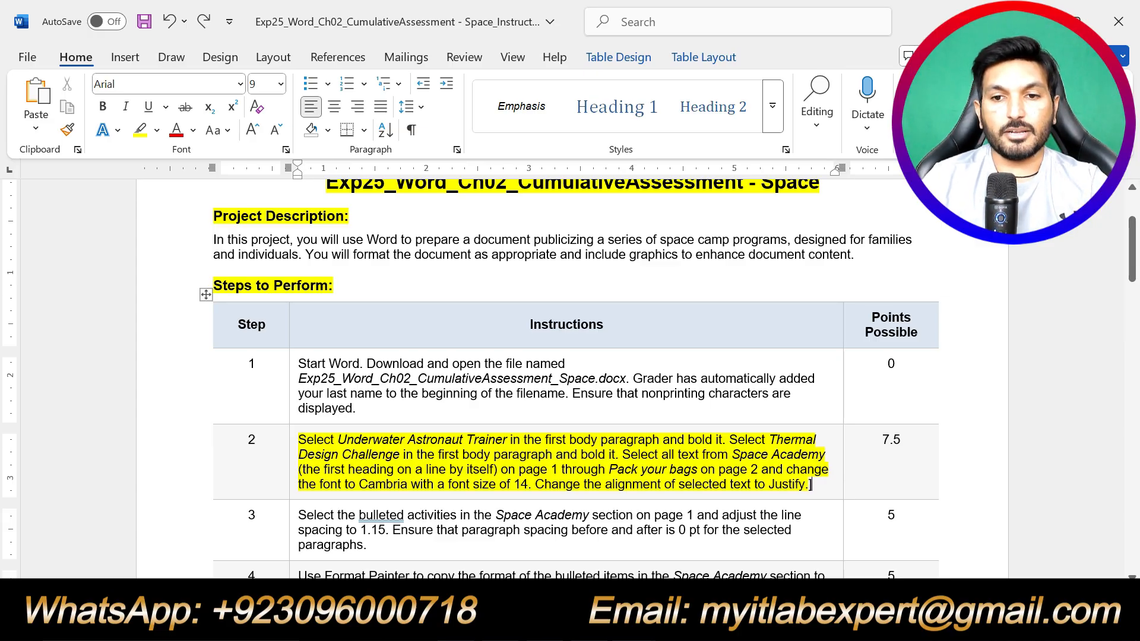
triple_click(751, 489)
scroll(751, 489, down, 3)
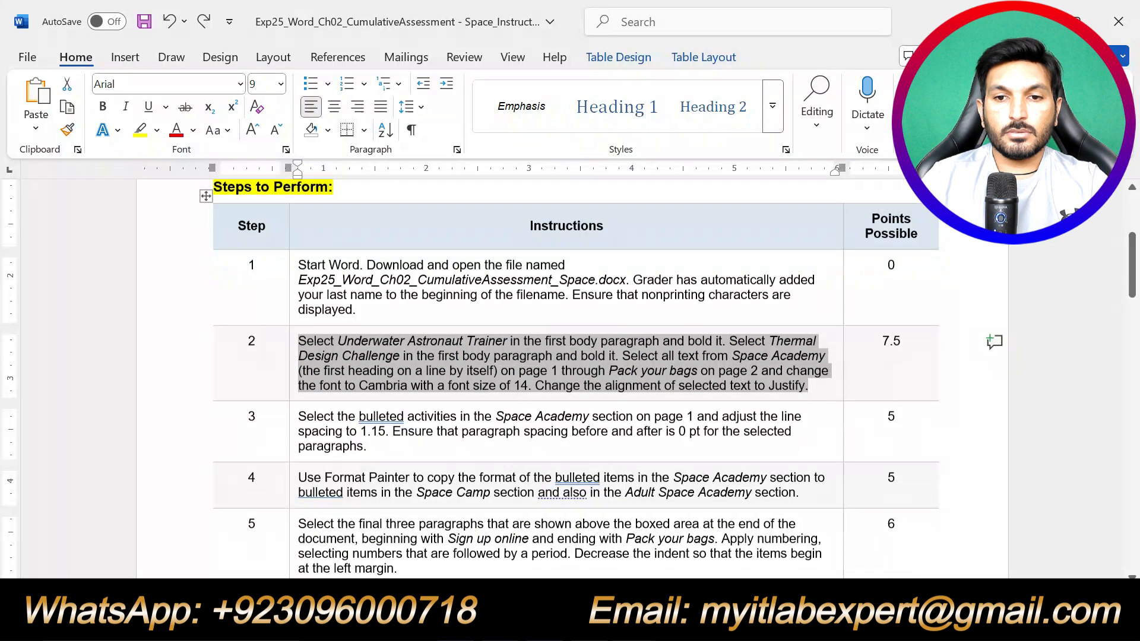
triple_click(401, 397)
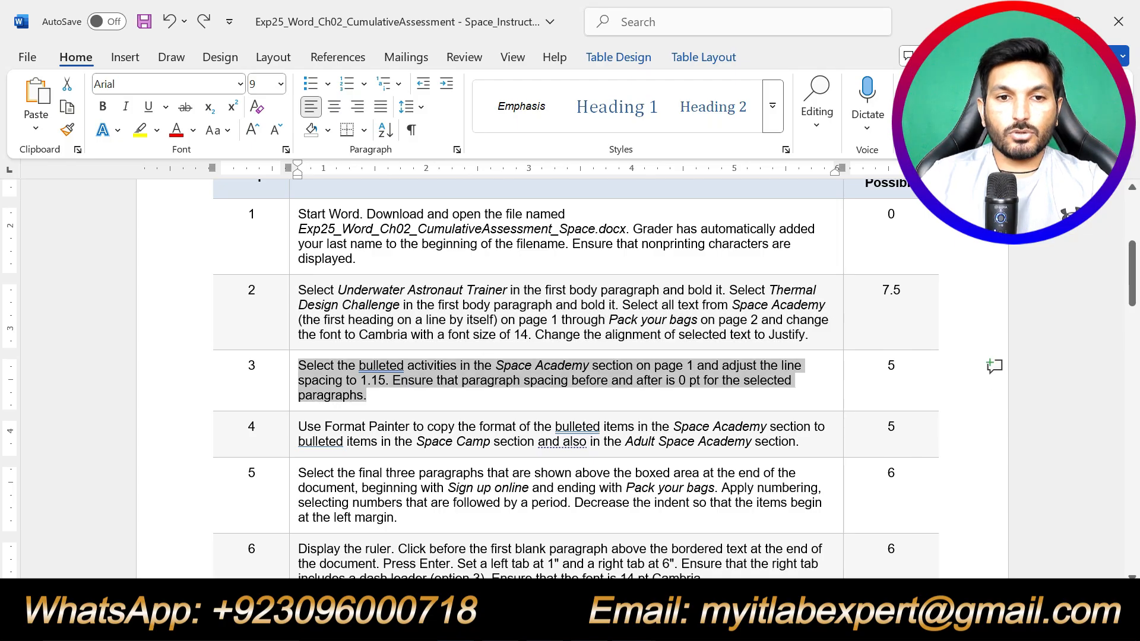
click(377, 335)
click(440, 380)
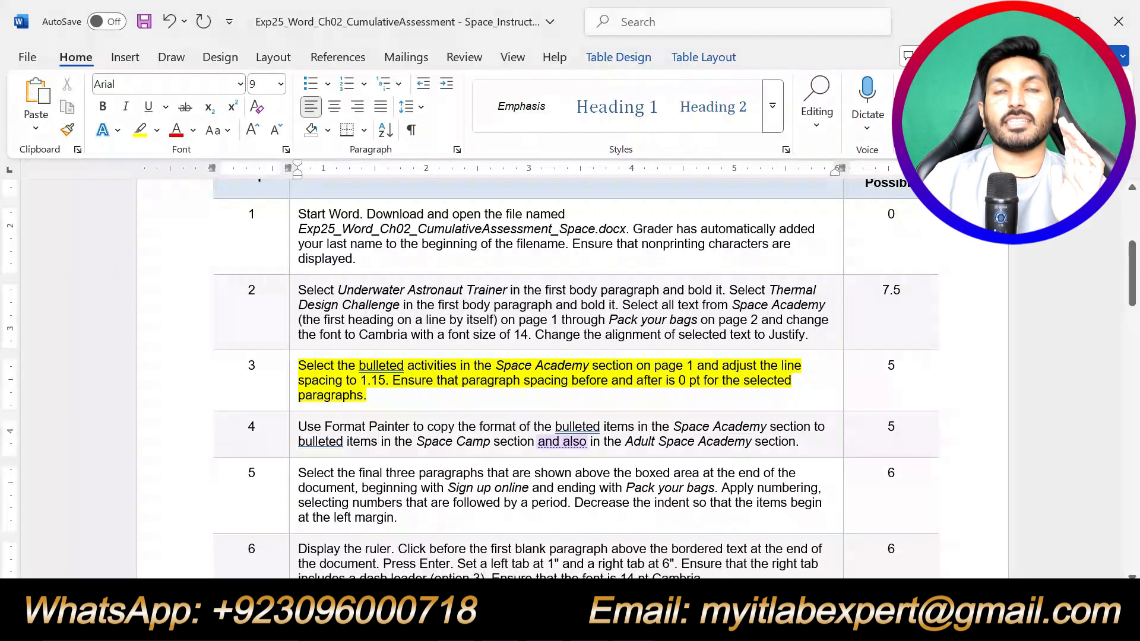
Set the line spacing of the bulleted activities in the Space Academy section of the Space Camp Programs document to 1.15
drag(497, 366, 637, 367)
click(634, 625)
click(685, 559)
scroll(380, 444, down, 8)
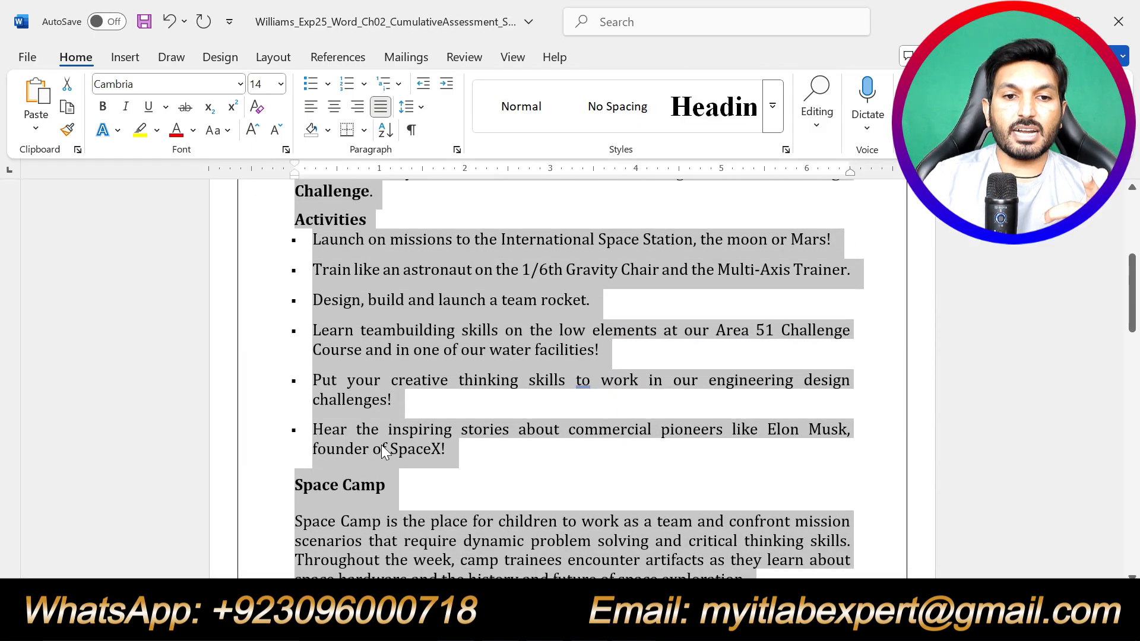
scroll(382, 444, down, 9)
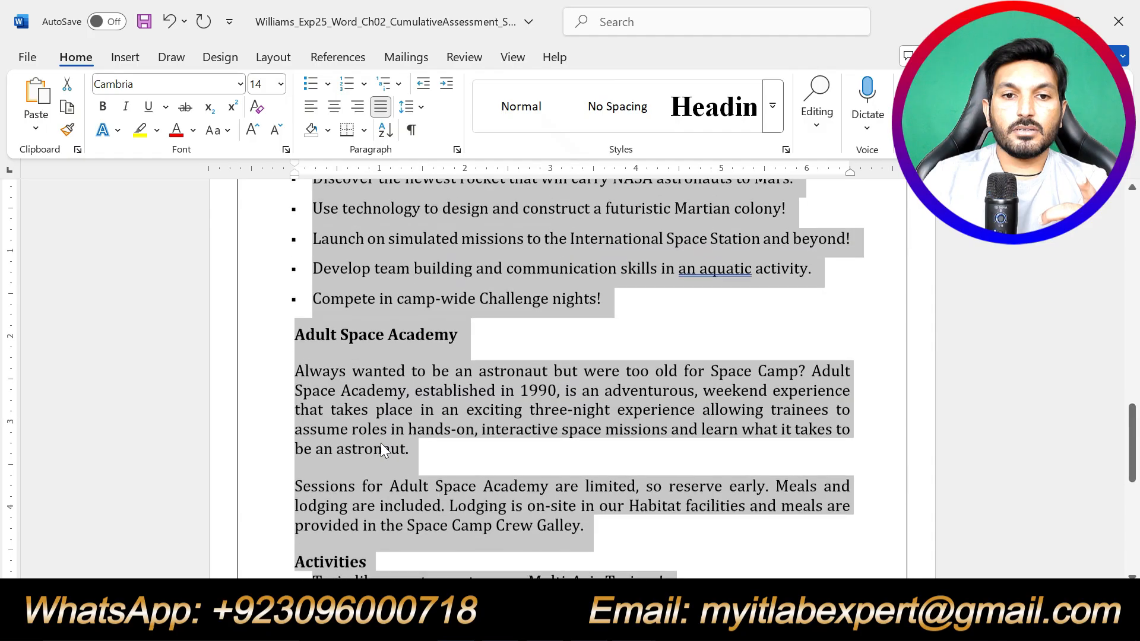
scroll(380, 443, up, 15)
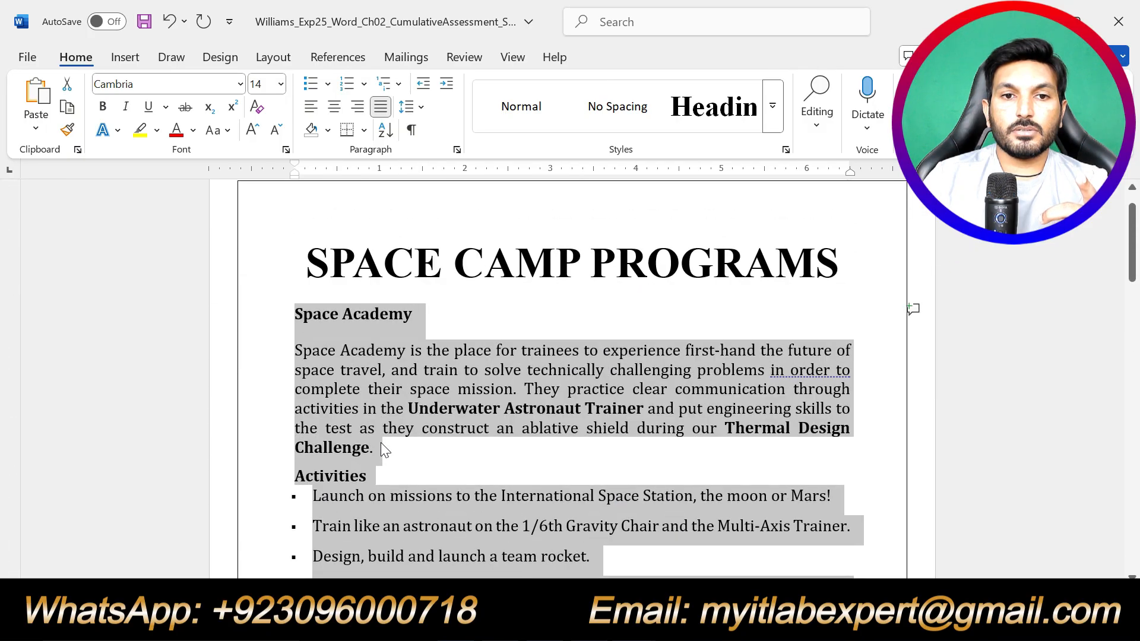
click(380, 313)
scroll(380, 314, down, 3)
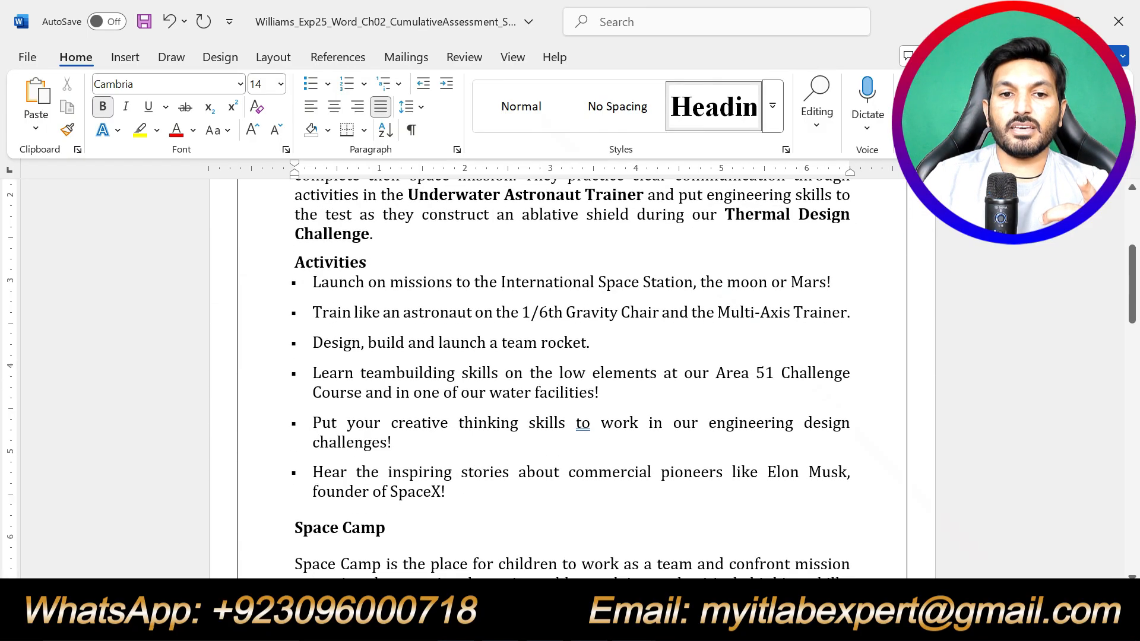
drag(451, 492, 312, 282)
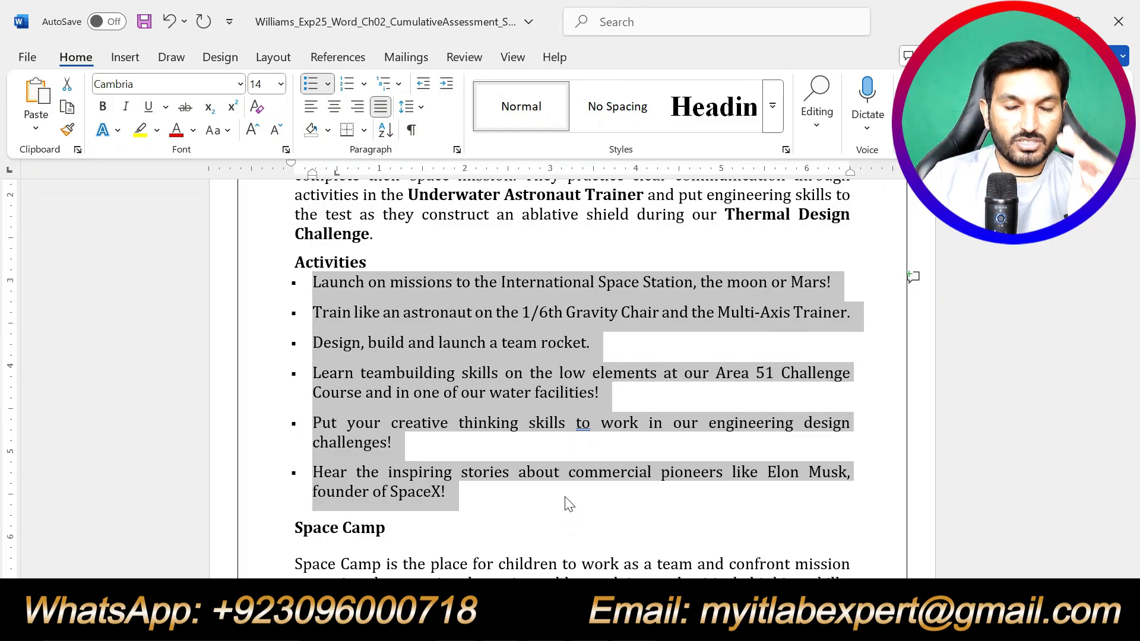
drag(487, 502, 313, 282)
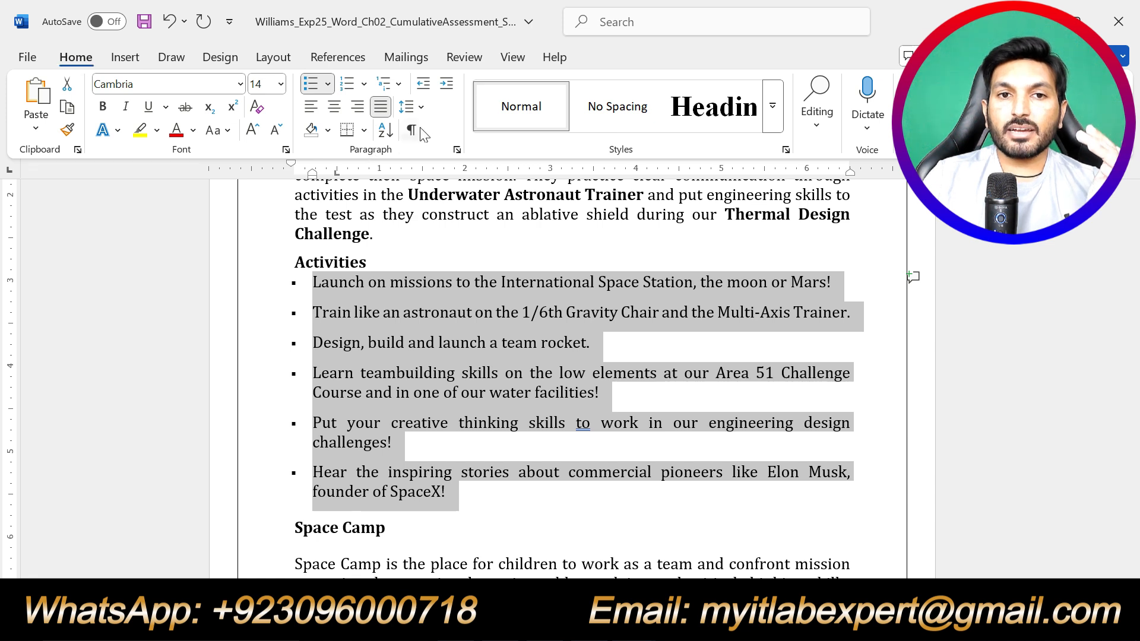
click(422, 108)
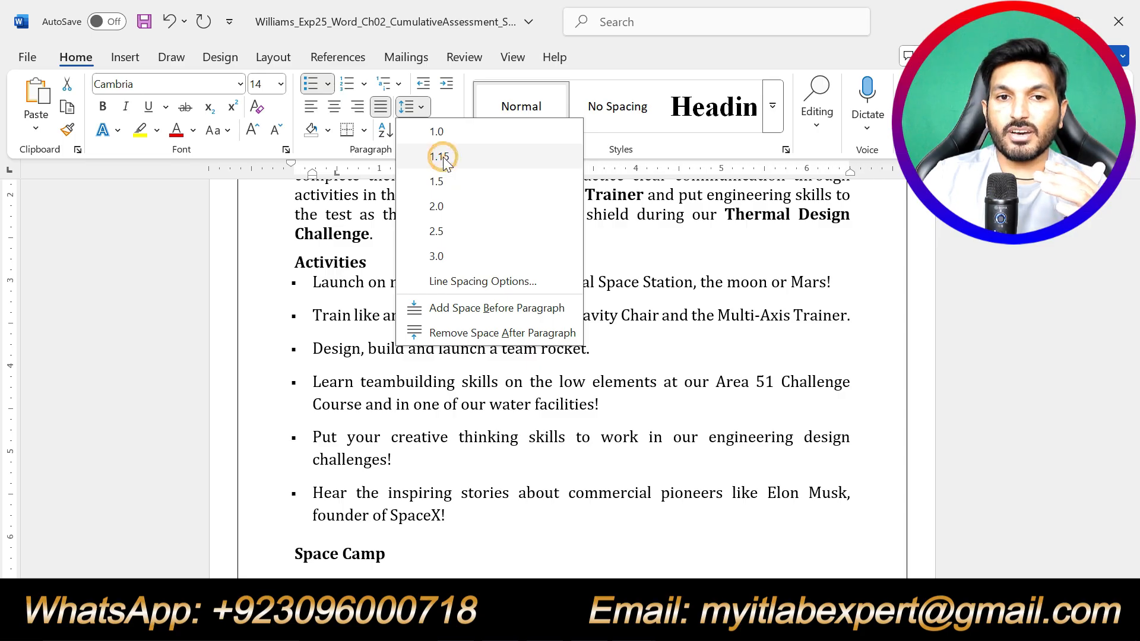
click(440, 156)
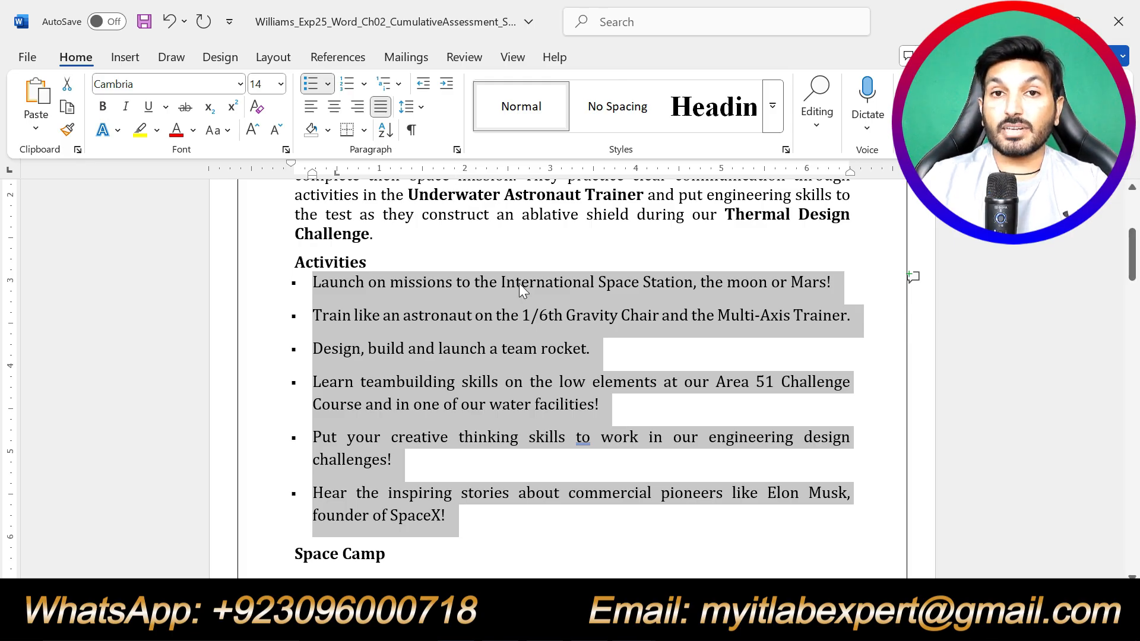
Check the step 3 spacing requirement and set the paragraph spacing after the selected Space Academy bullets to 0 pt
click(457, 151)
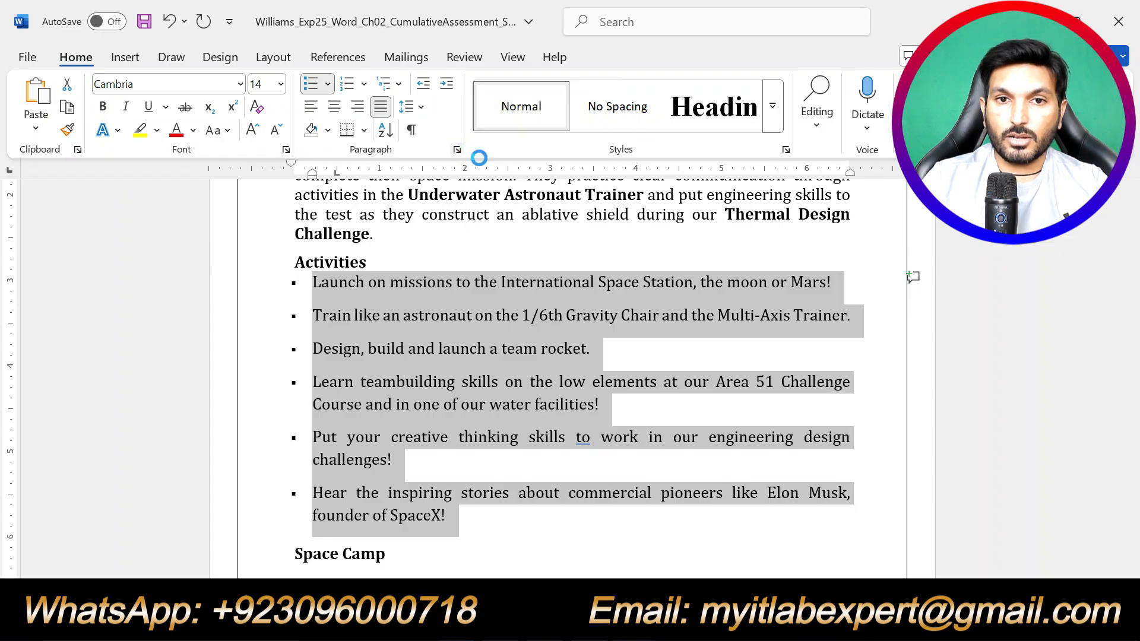
drag(592, 97, 548, 104)
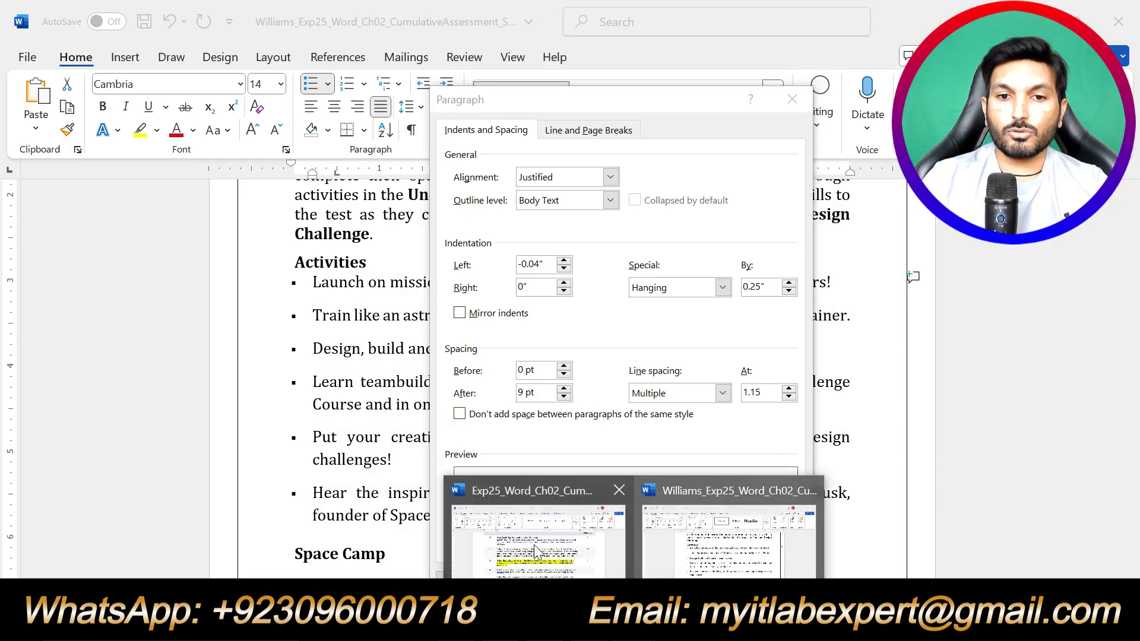
click(535, 546)
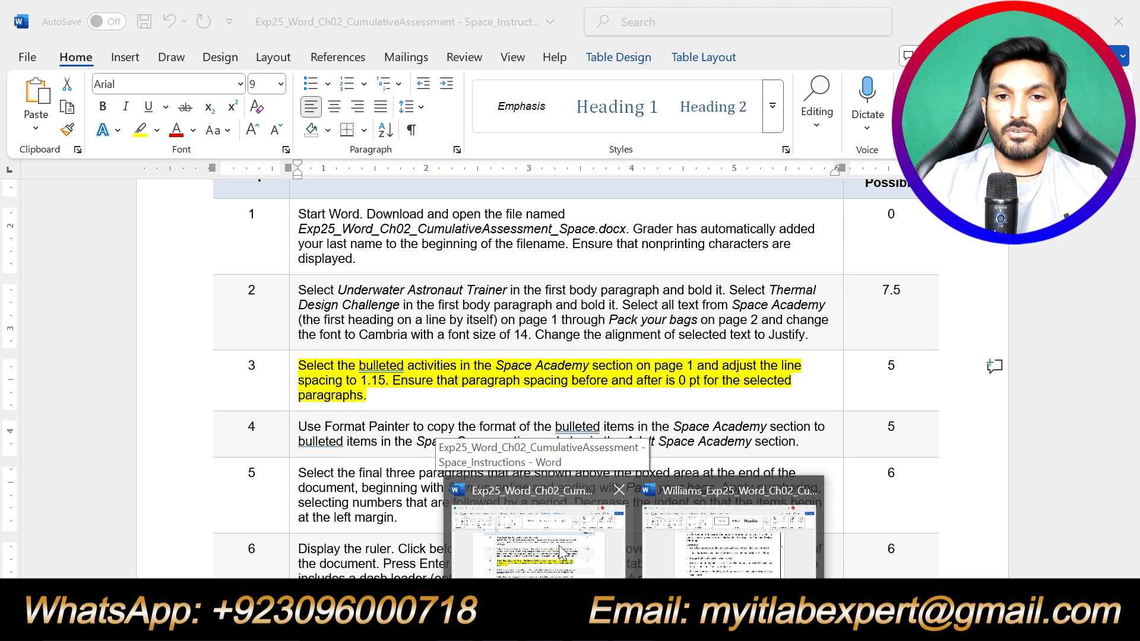
click(730, 544)
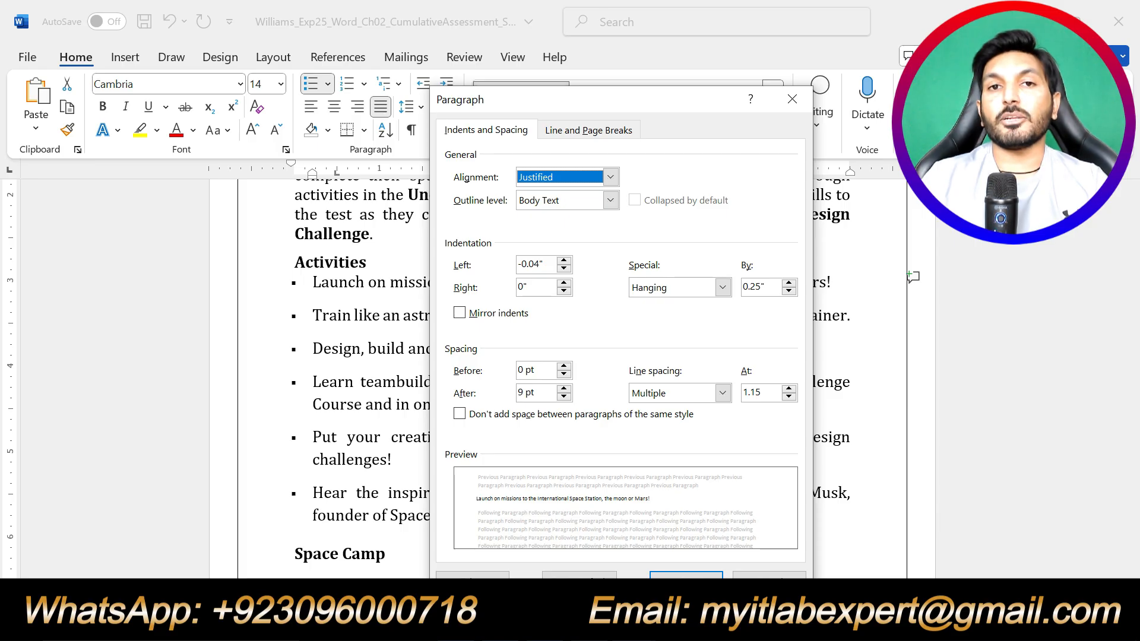
click(563, 397)
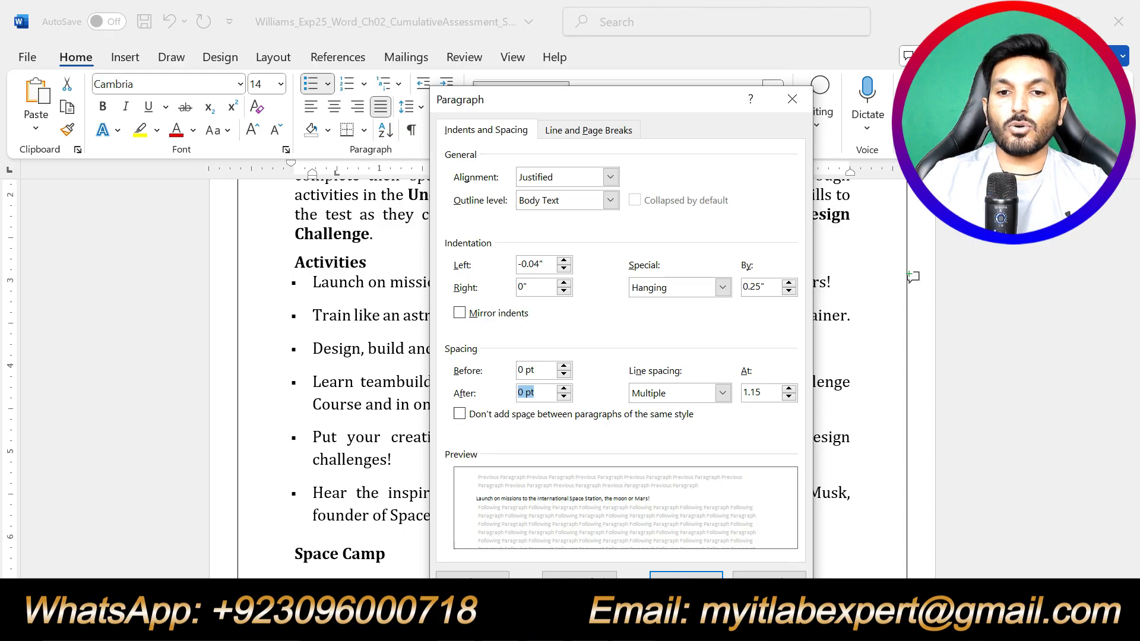
click(686, 574)
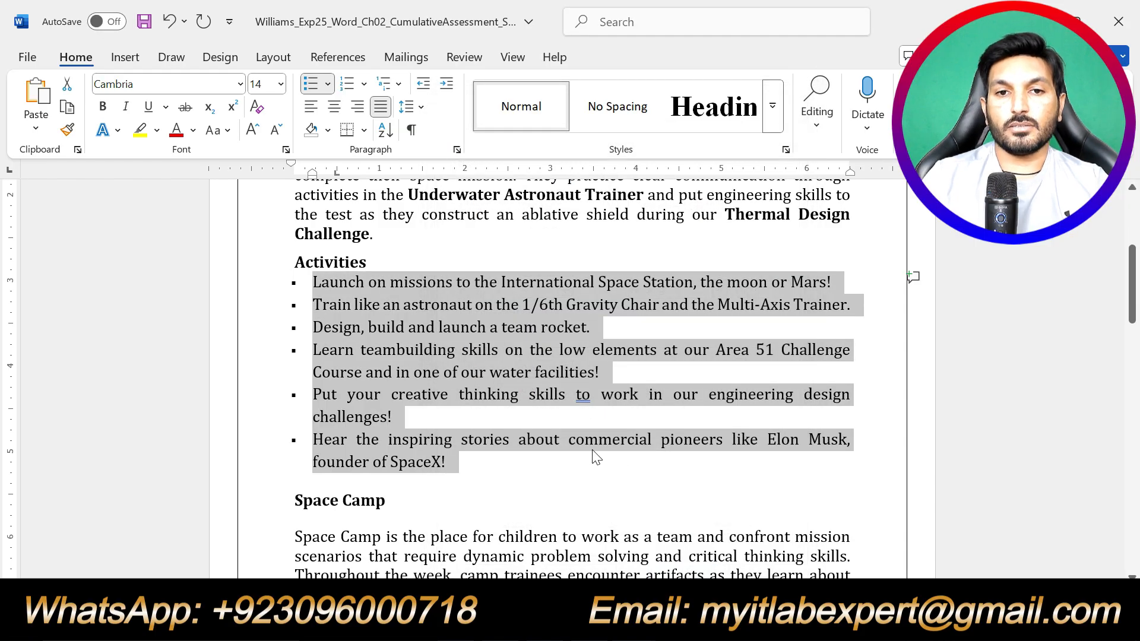
scroll(603, 461, up, 3)
In the instructions document, clear the highlight from the step 3 text and highlight the step 4 text in yellow
click(636, 625)
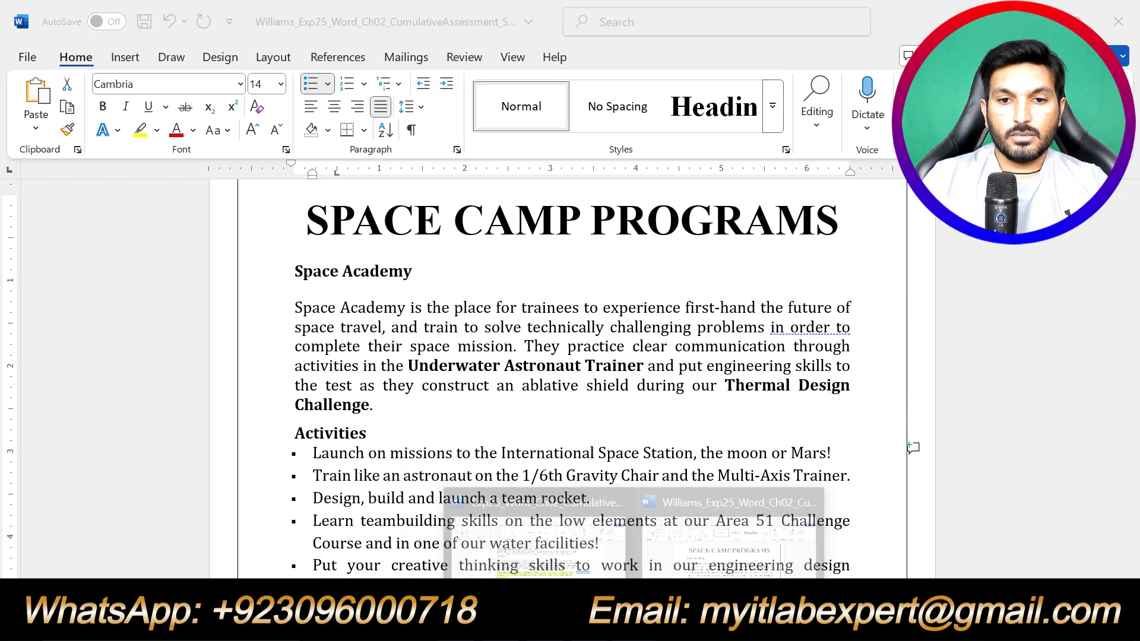
click(547, 557)
click(469, 392)
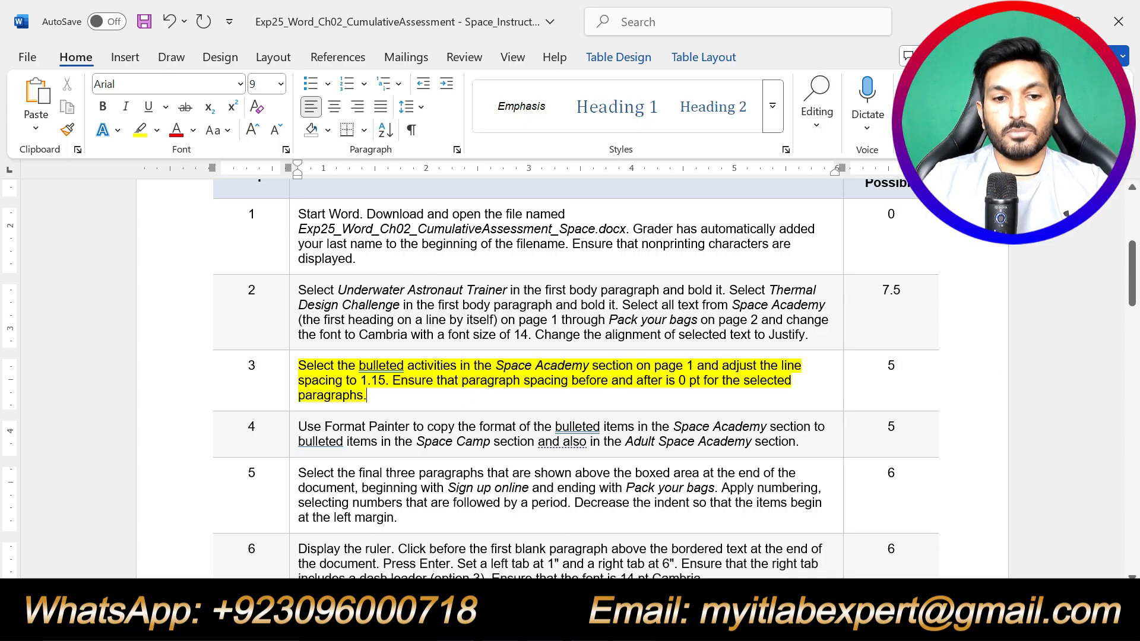
key(ctrl+z)
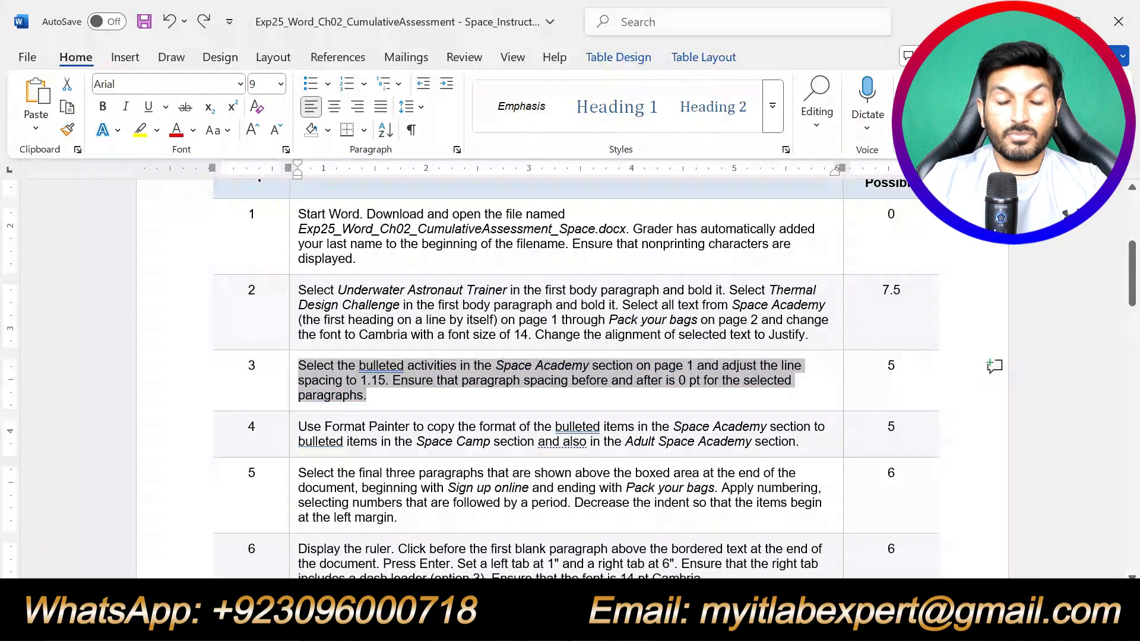
drag(802, 443, 298, 427)
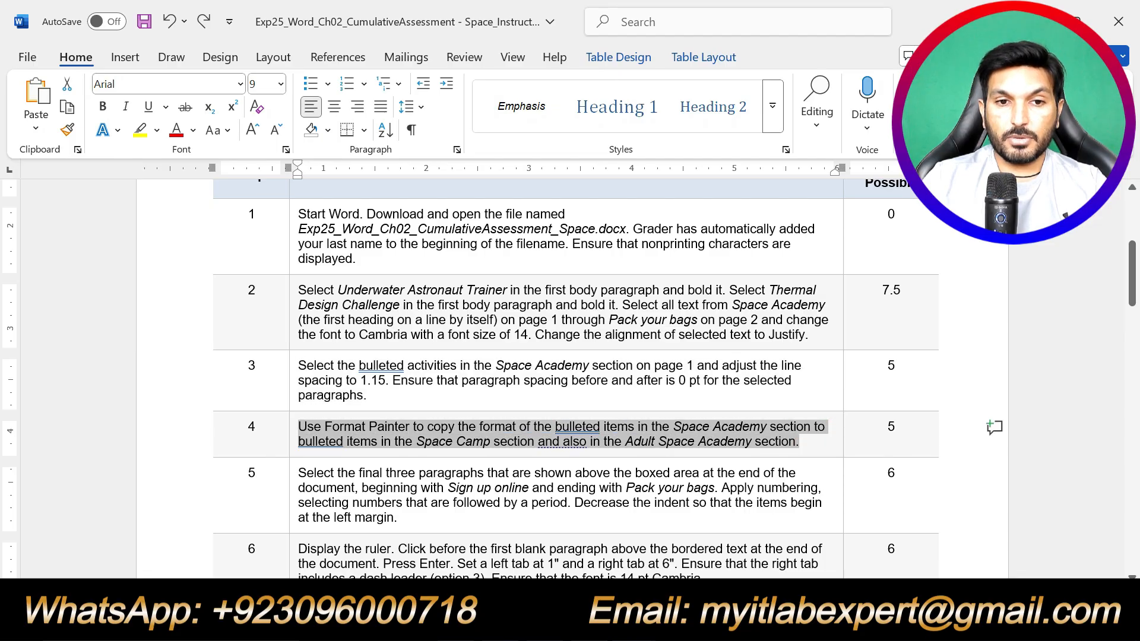
click(380, 395)
click(425, 442)
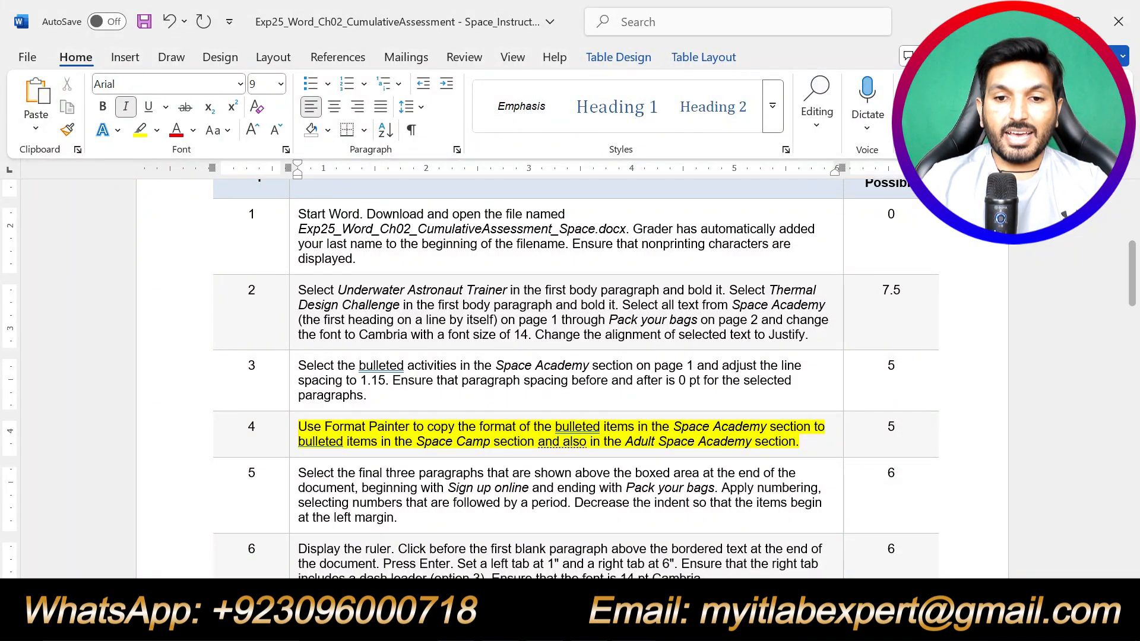
Use Format Painter to copy the format of the Space Academy bullets to the bulleted activities in the Space Camp section
click(633, 627)
click(706, 561)
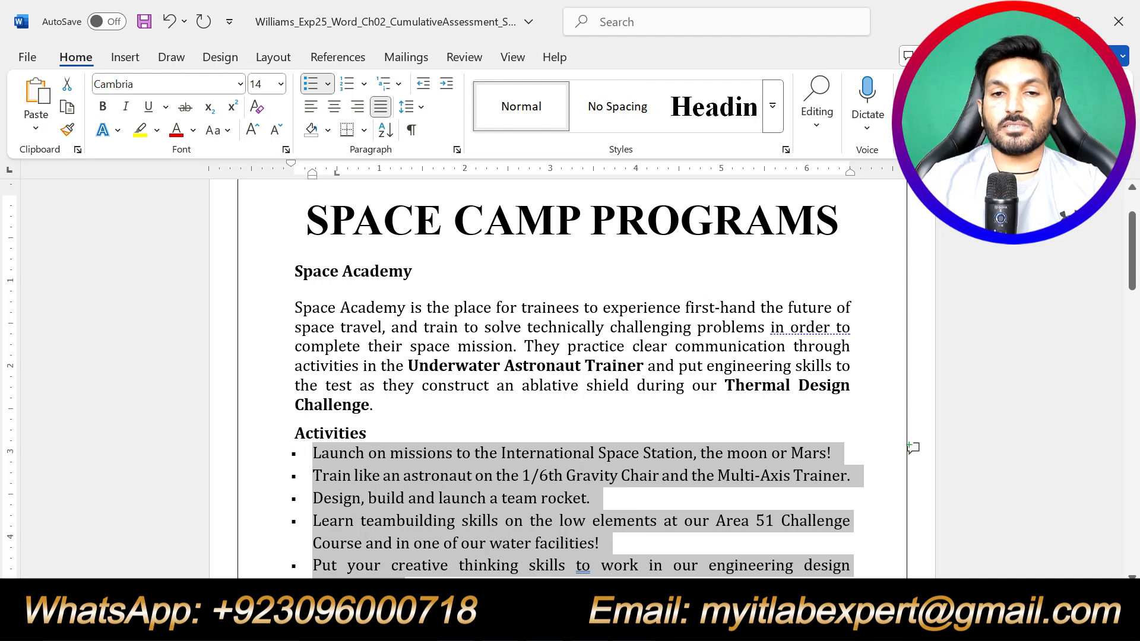
scroll(580, 437, down, 3)
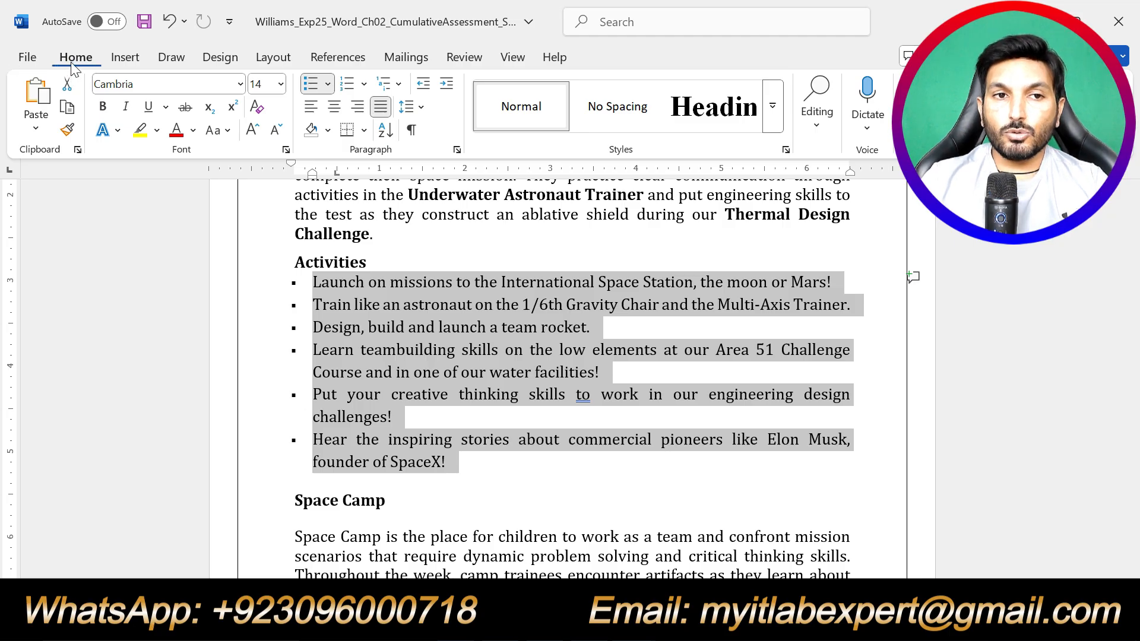
click(67, 131)
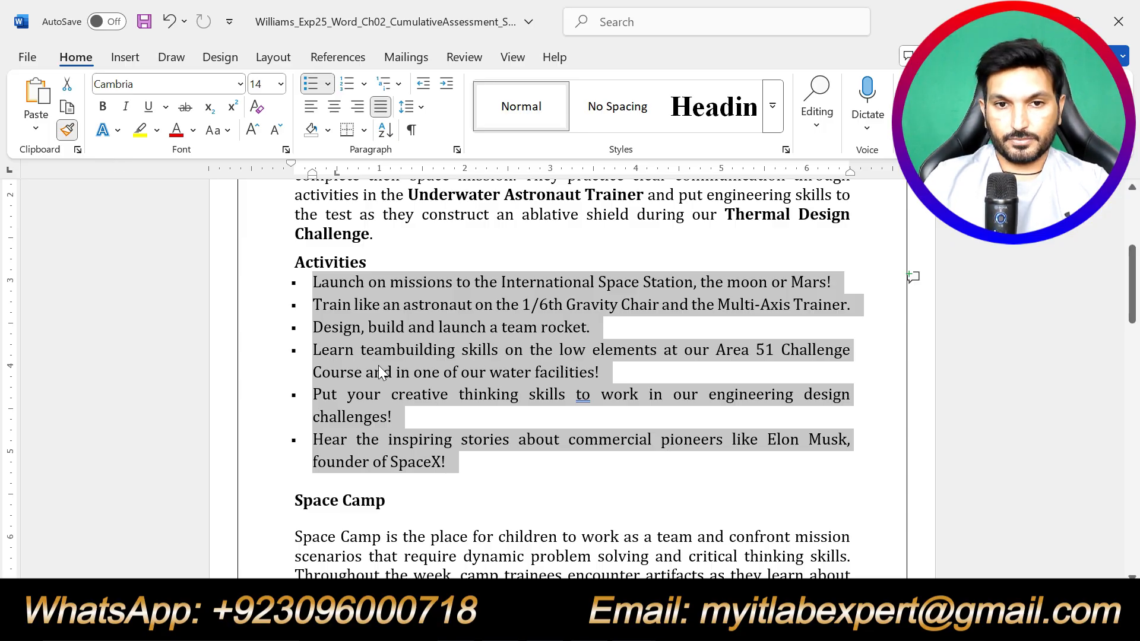
scroll(377, 438, down, 5)
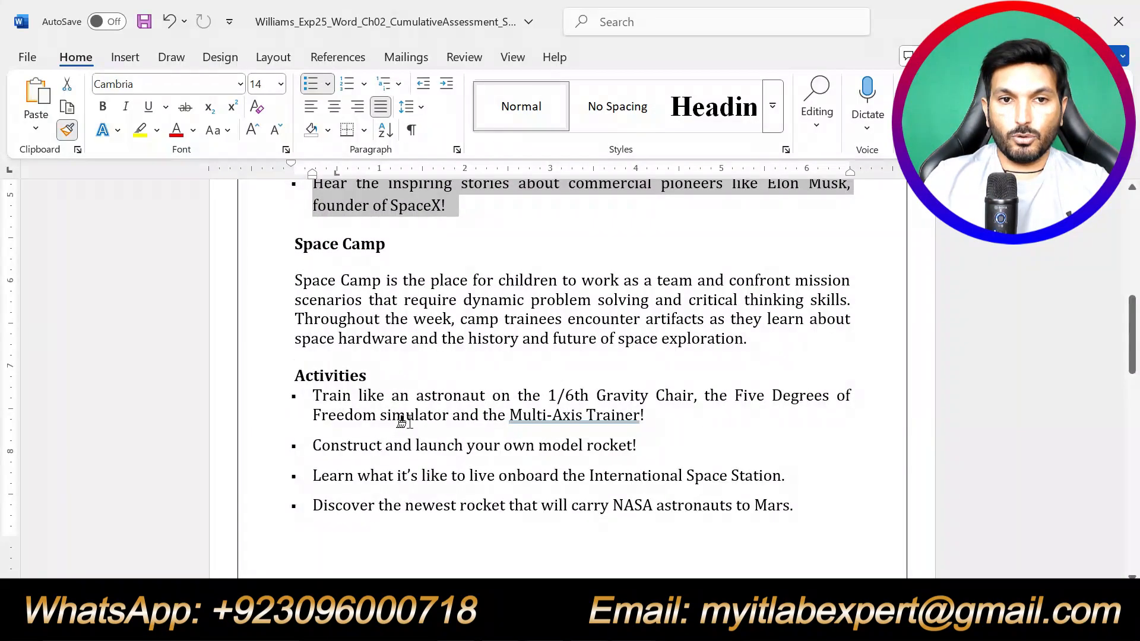
scroll(394, 415, down, 3)
scroll(400, 420, down, 2)
scroll(402, 422, up, 4)
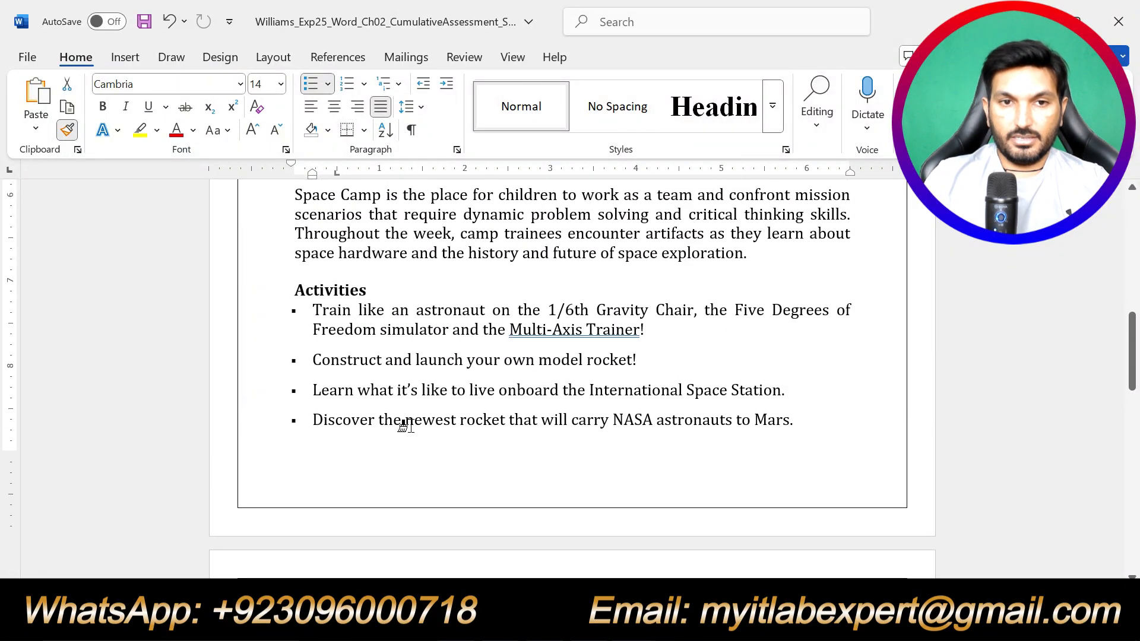
scroll(356, 358, up, 3)
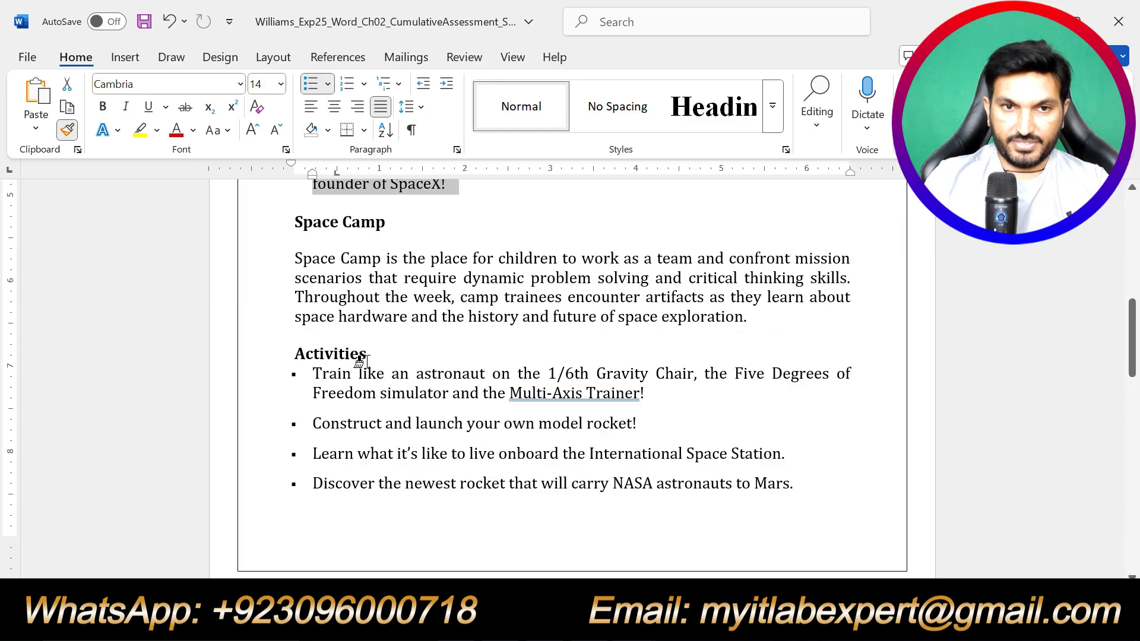
mouse_move(311, 395)
mouse_down()
mouse_move(493, 472)
mouse_move(590, 570)
mouse_move(730, 522)
mouse_move(733, 458)
mouse_up()
scroll(732, 457, up, 8)
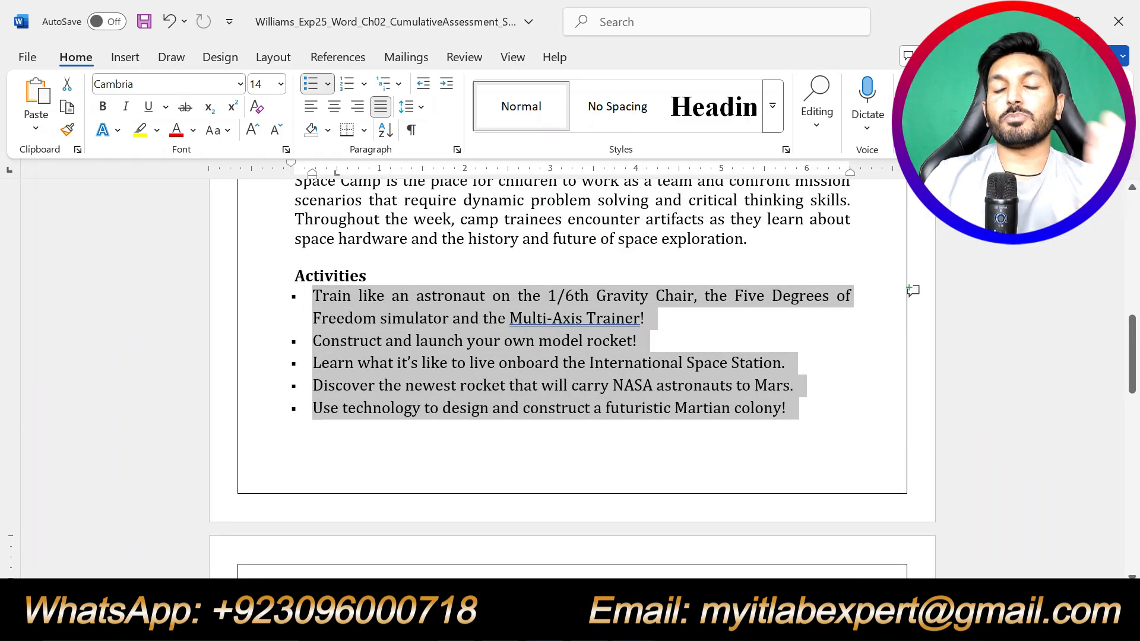
Use Format Painter to copy the format of the Space Academy bullets to the bulleted activities in the Adult Space Academy section
scroll(578, 464, up, 2)
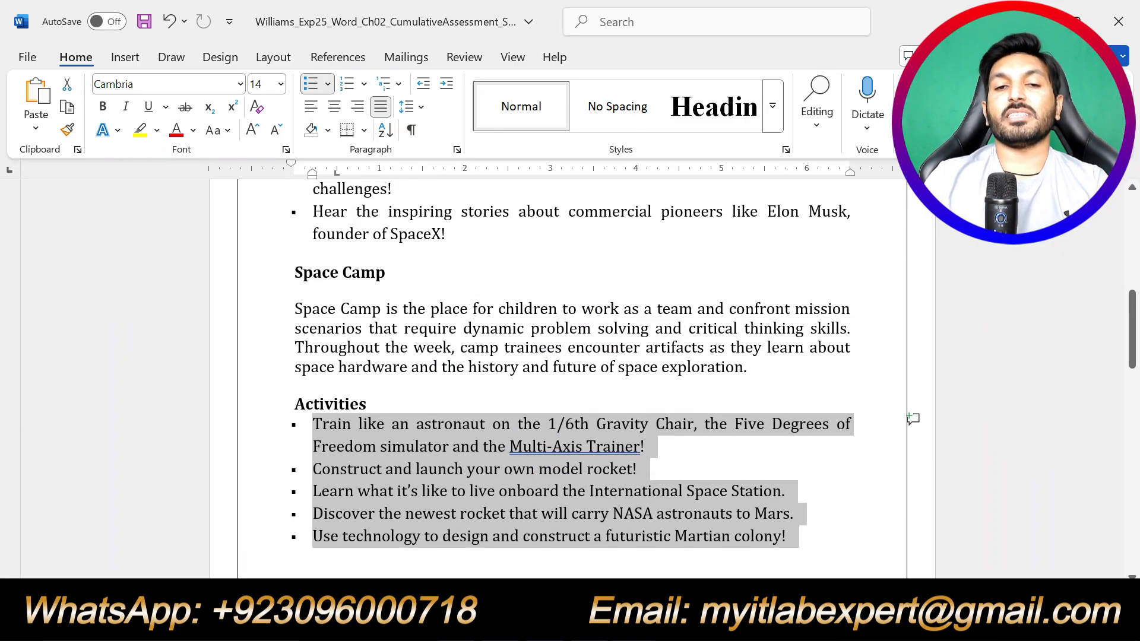
scroll(572, 380, up, 3)
drag(453, 406, 313, 226)
scroll(473, 345, up, 2)
scroll(573, 380, up, 2)
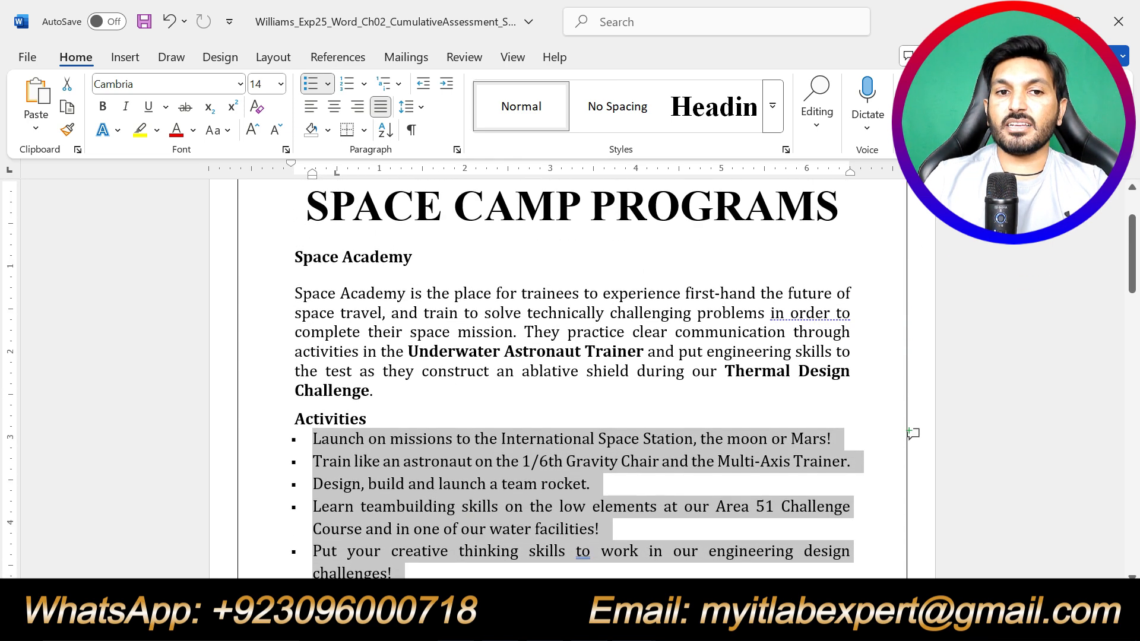
click(68, 129)
scroll(526, 351, down, 15)
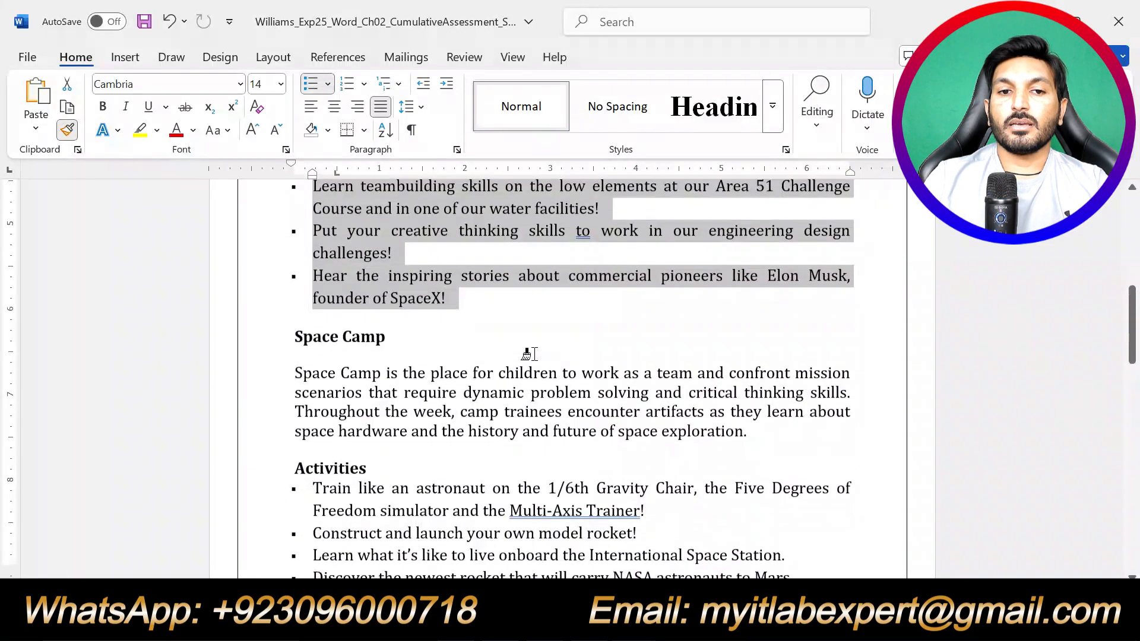
scroll(530, 355, down, 2)
scroll(522, 355, up, 5)
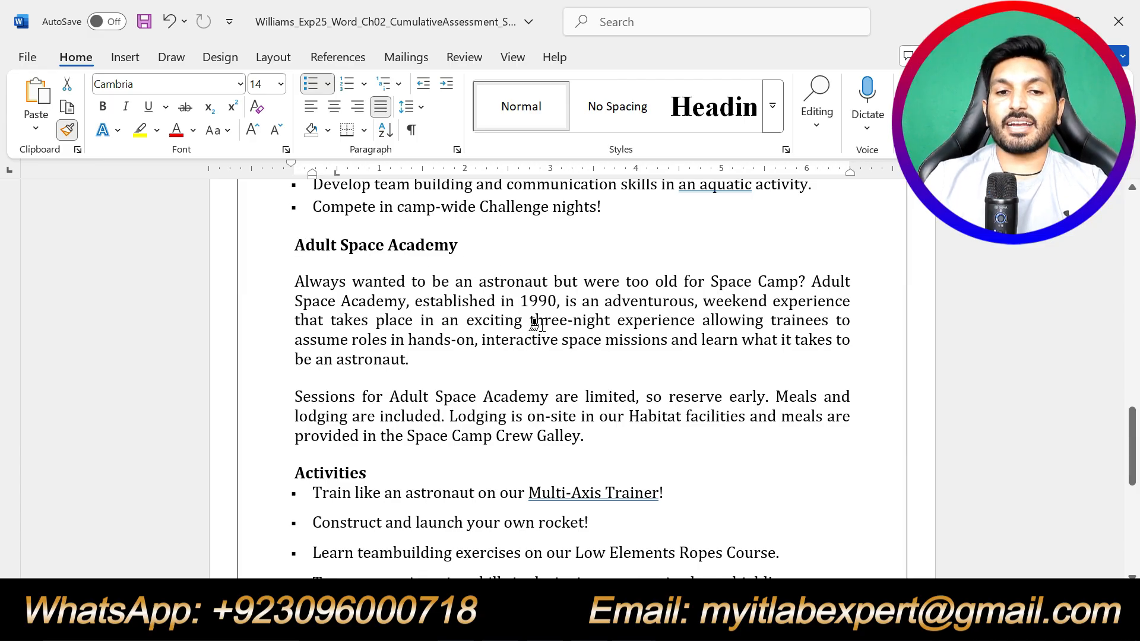
scroll(535, 326, down, 3)
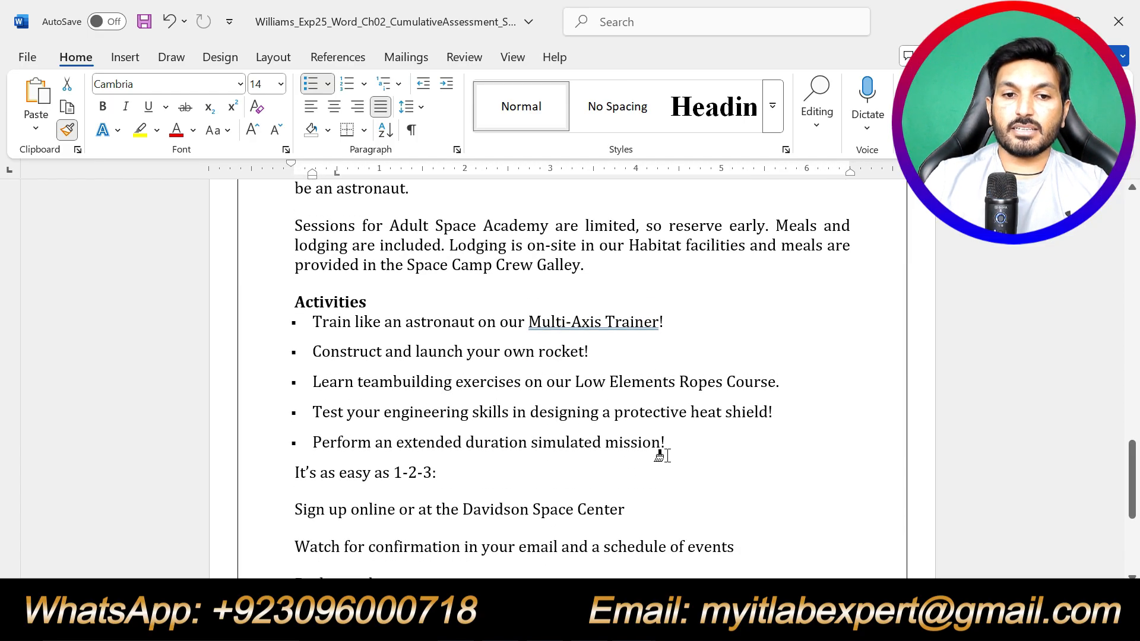
scroll(662, 453, down, 1)
drag(676, 401, 297, 284)
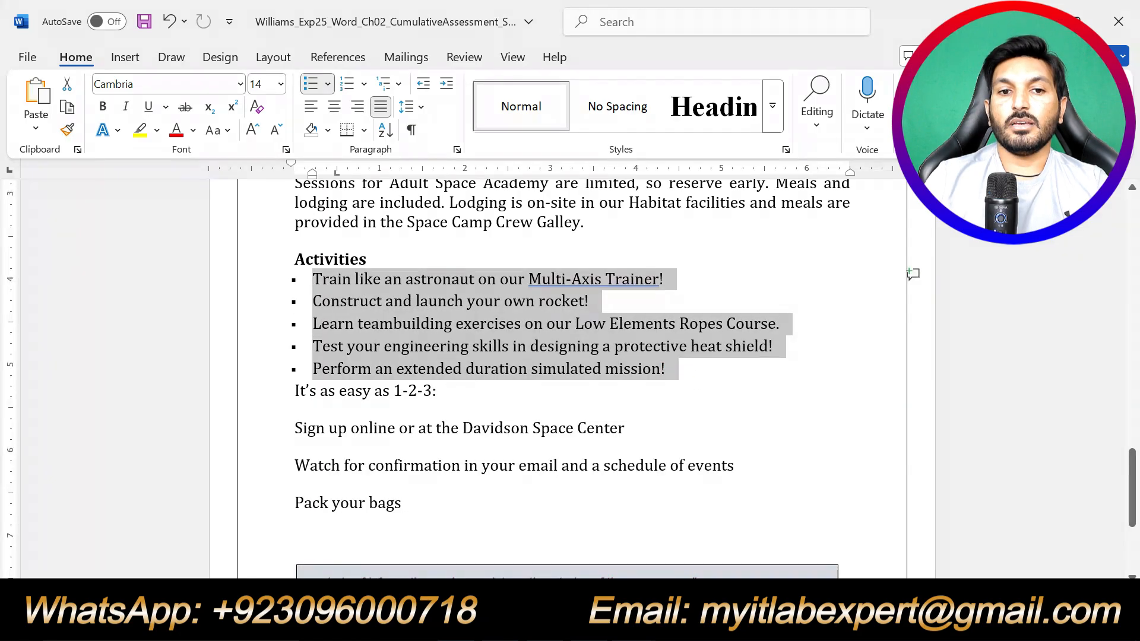
scroll(654, 416, up, 4)
scroll(570, 380, up, 10)
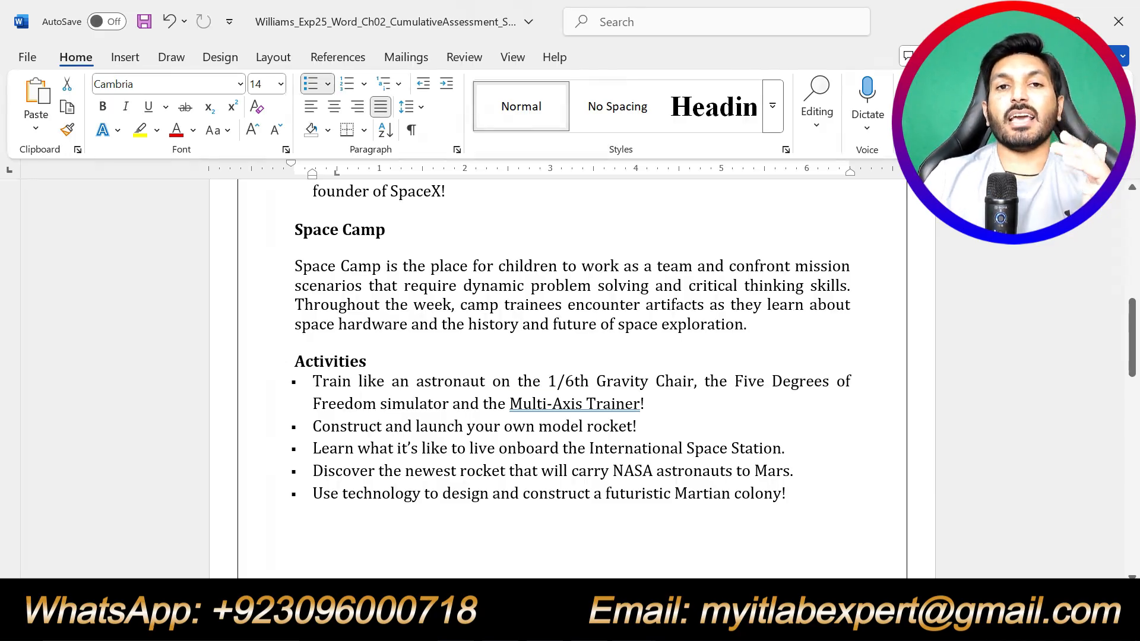
scroll(913, 573, down, 8)
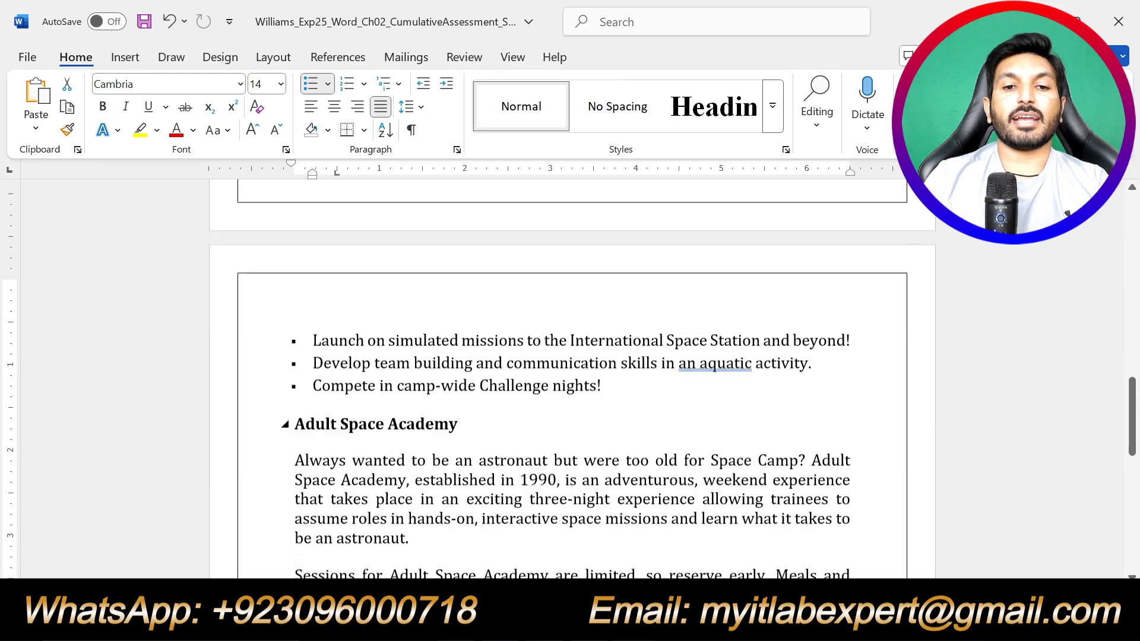
scroll(913, 573, up, 15)
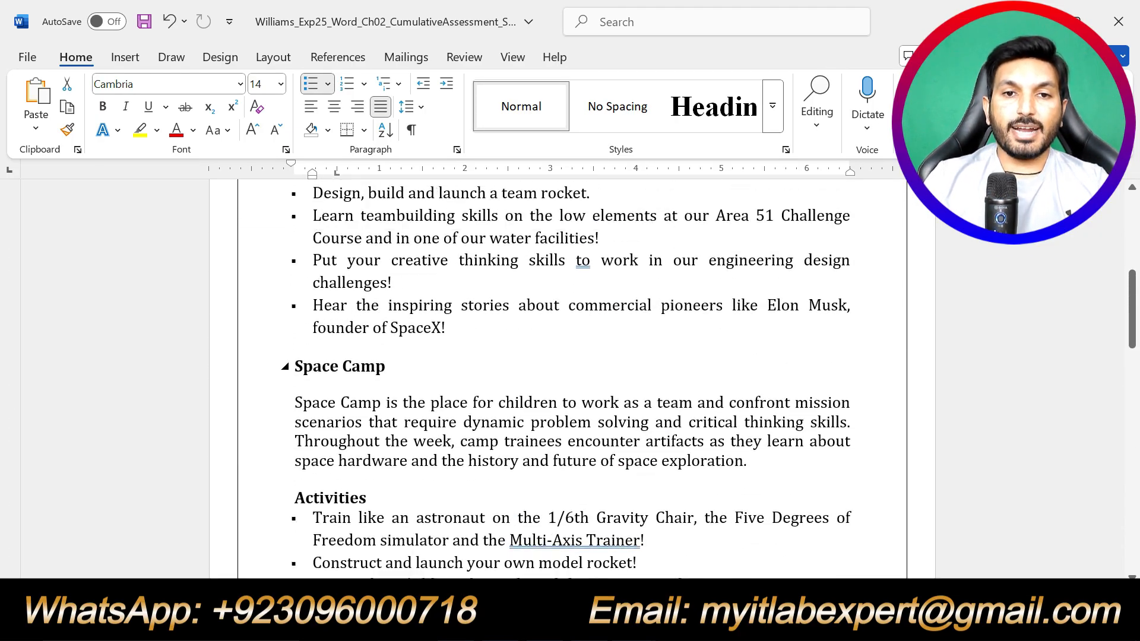
In the instructions document, clear the highlight from the step 4 text and highlight the step 5 text in yellow
click(636, 626)
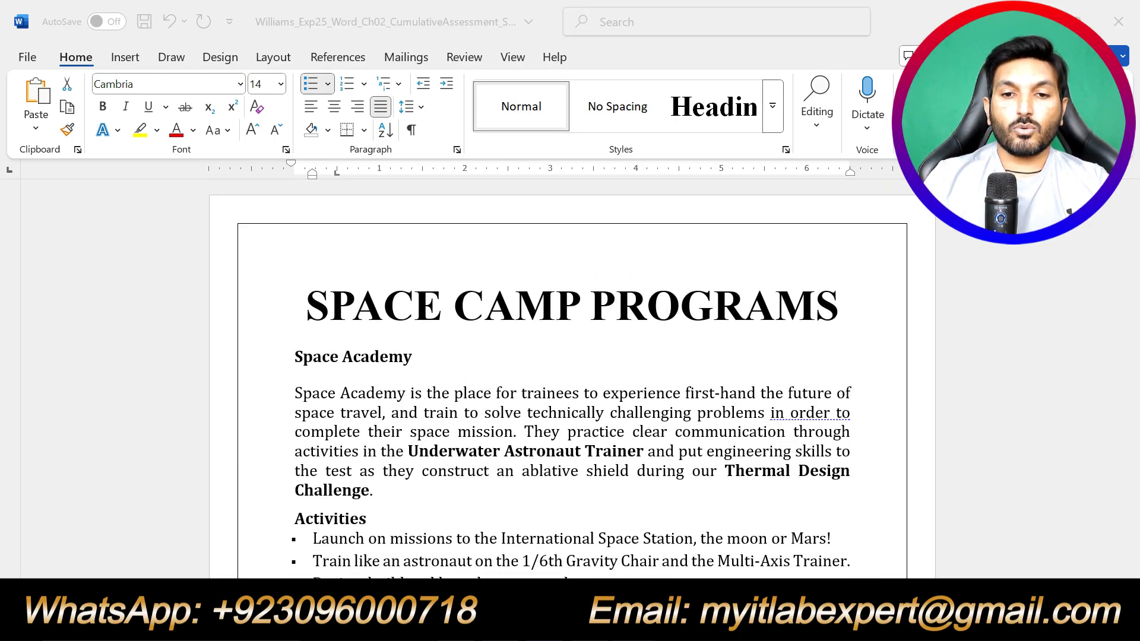
click(556, 559)
key(ctrl+z)
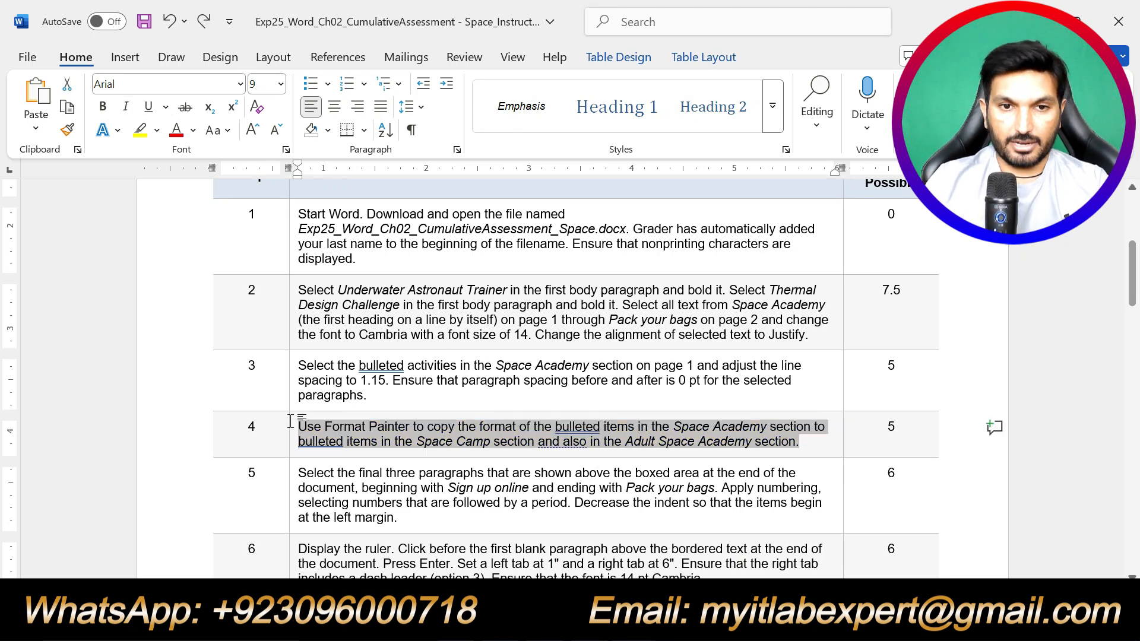
click(446, 449)
drag(407, 519, 299, 473)
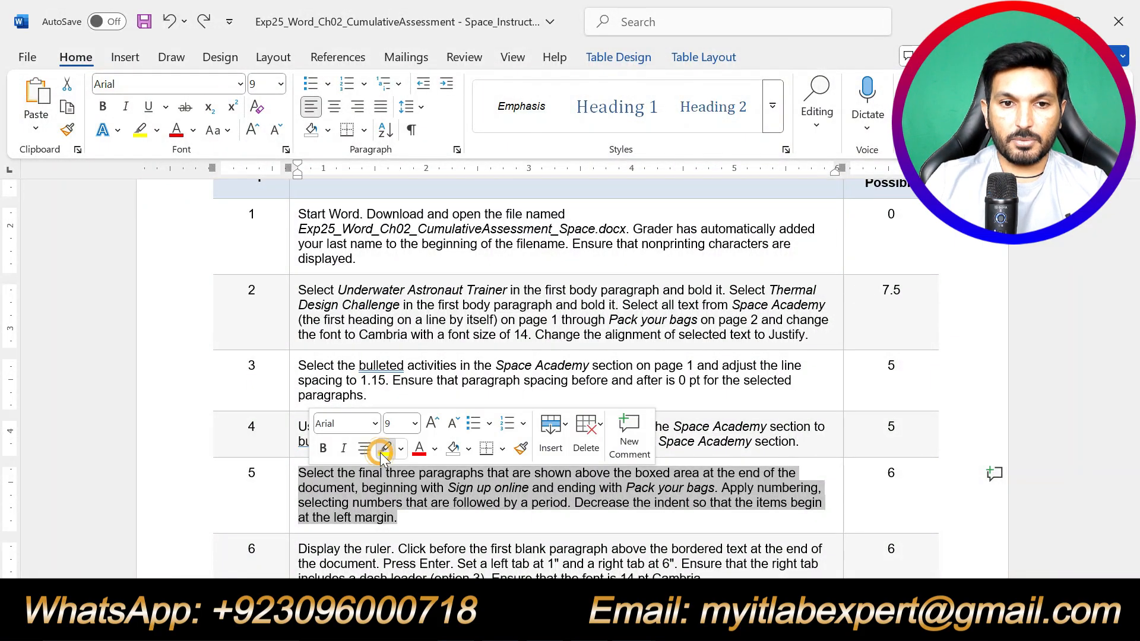
click(383, 450)
click(415, 522)
scroll(570, 380, up, 2)
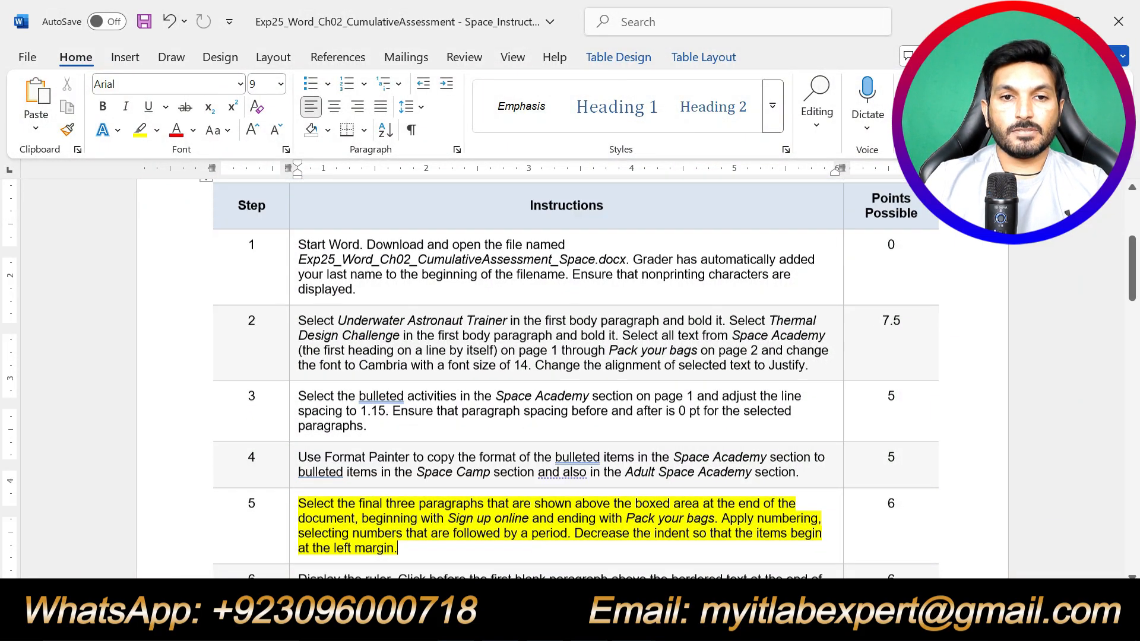
scroll(571, 381, down, 4)
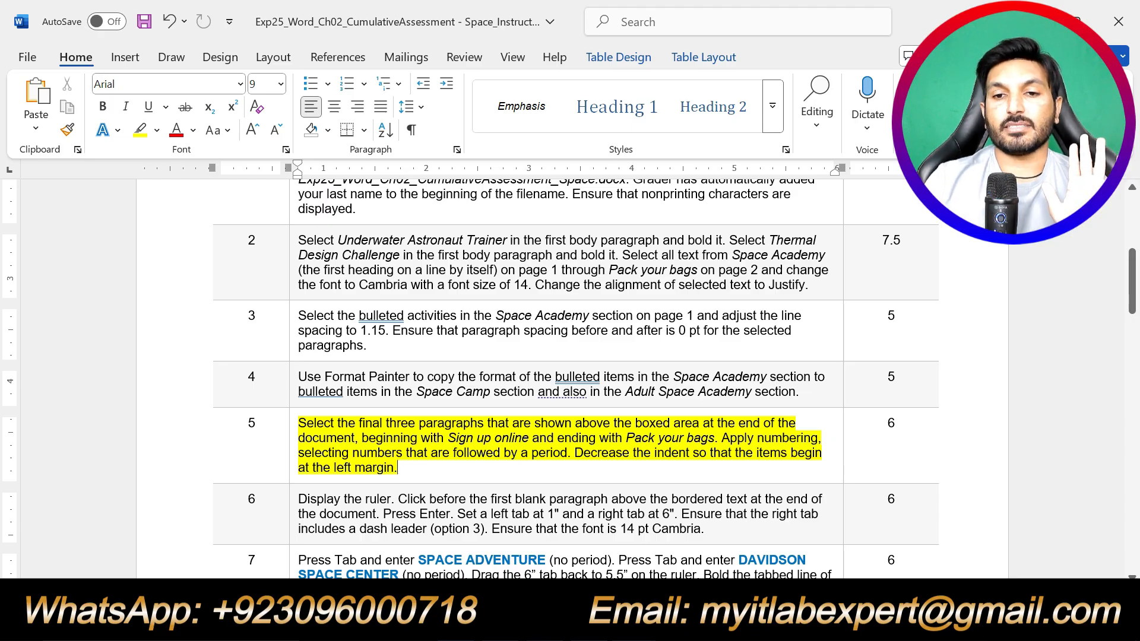
In the Space Camp Programs document, apply 1. 2. 3. numbering to the three paragraphs from "Sign up online" through "Pack your bags"
mouse_move(636, 626)
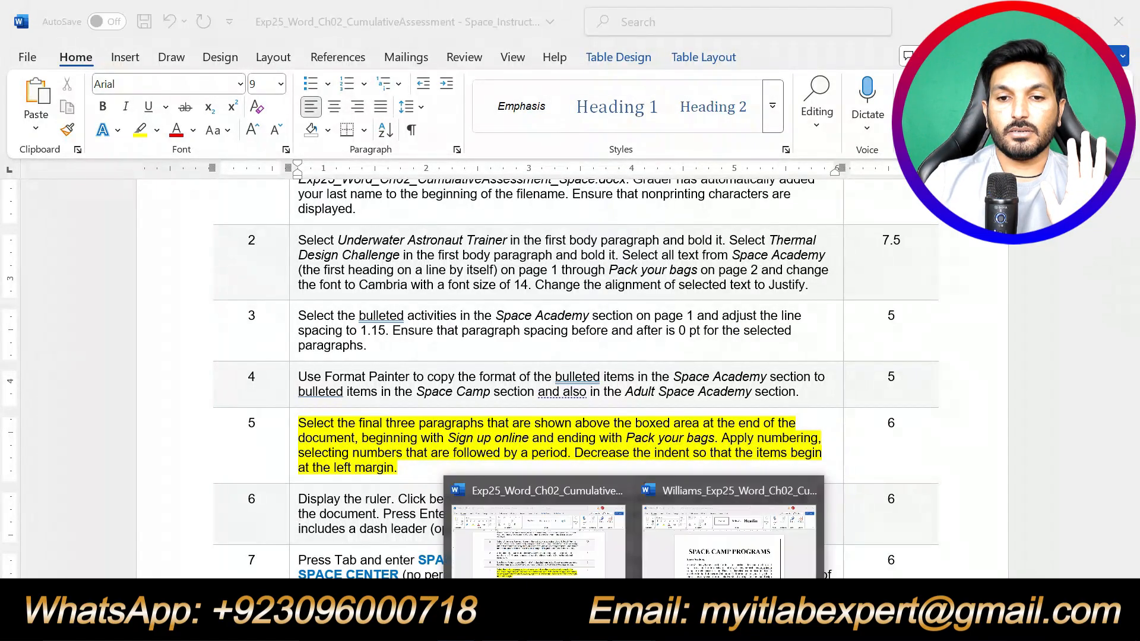
click(749, 537)
scroll(600, 471, down, 15)
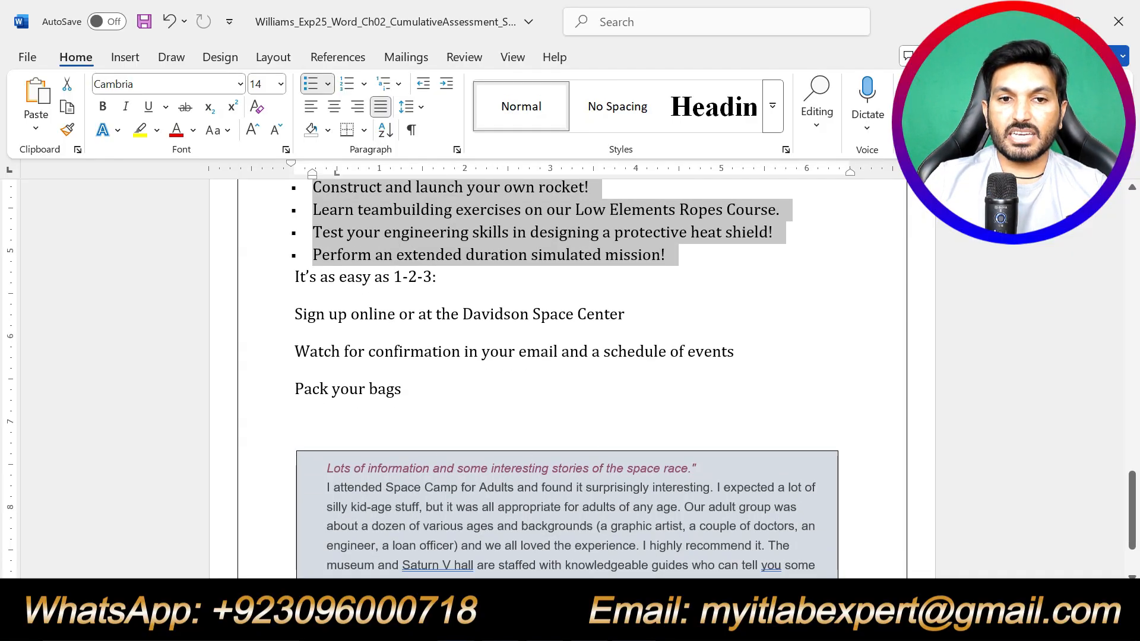
drag(408, 390, 295, 306)
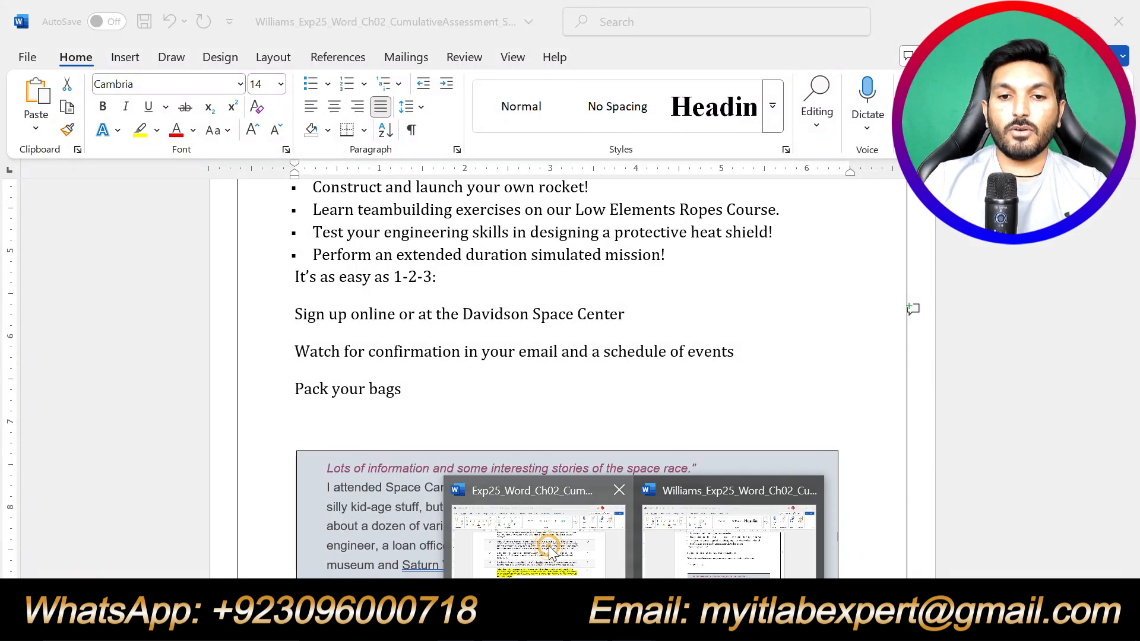
click(540, 541)
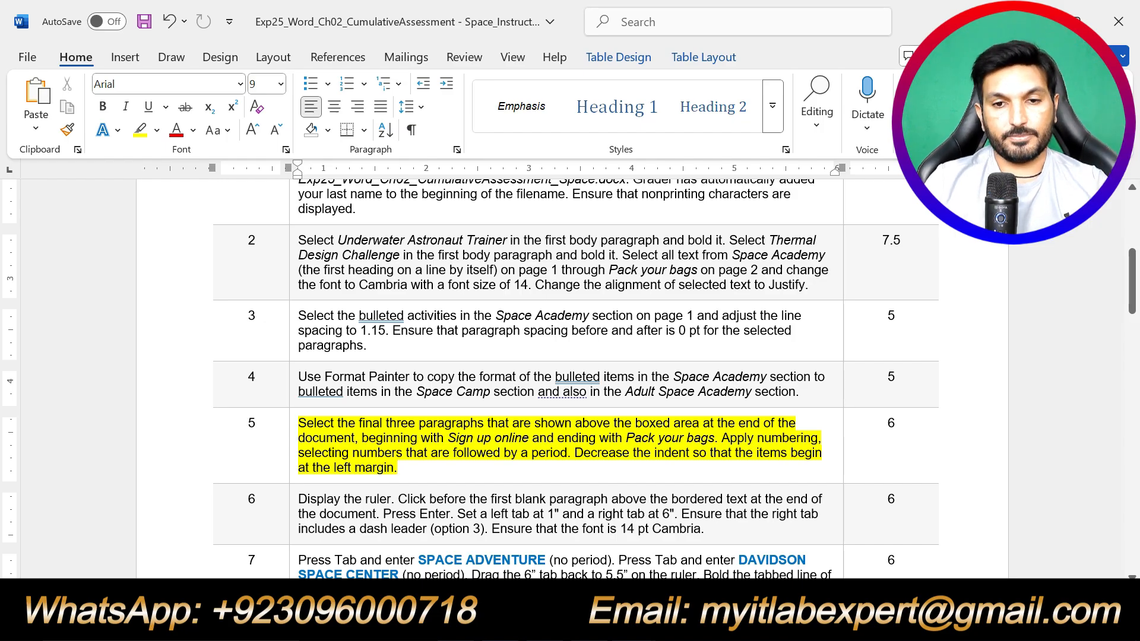
click(636, 621)
click(704, 556)
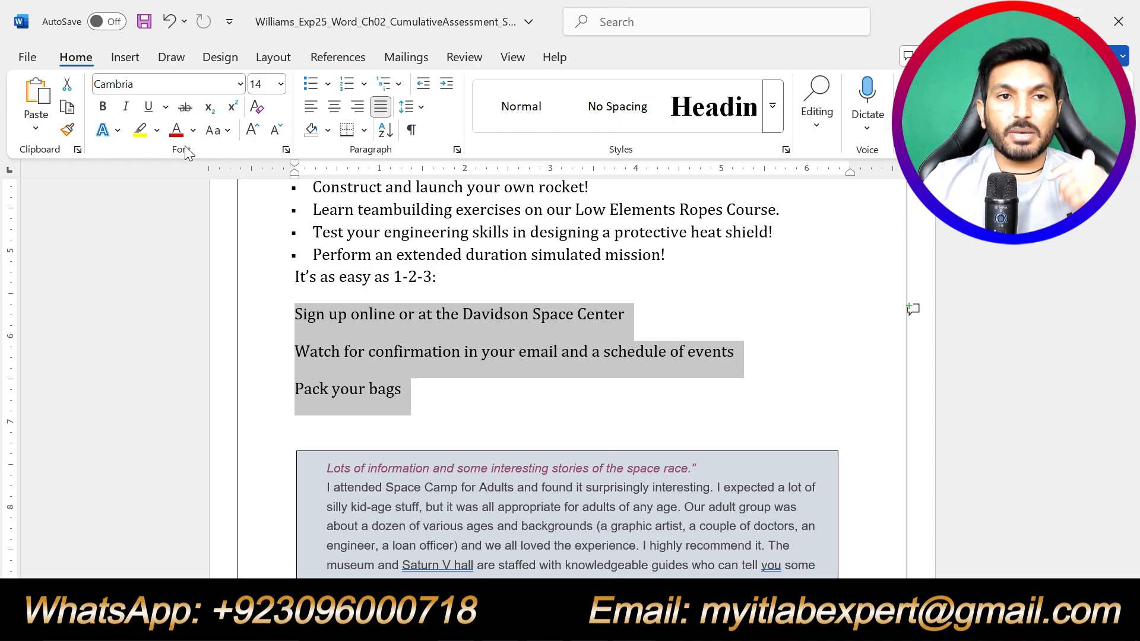
click(363, 85)
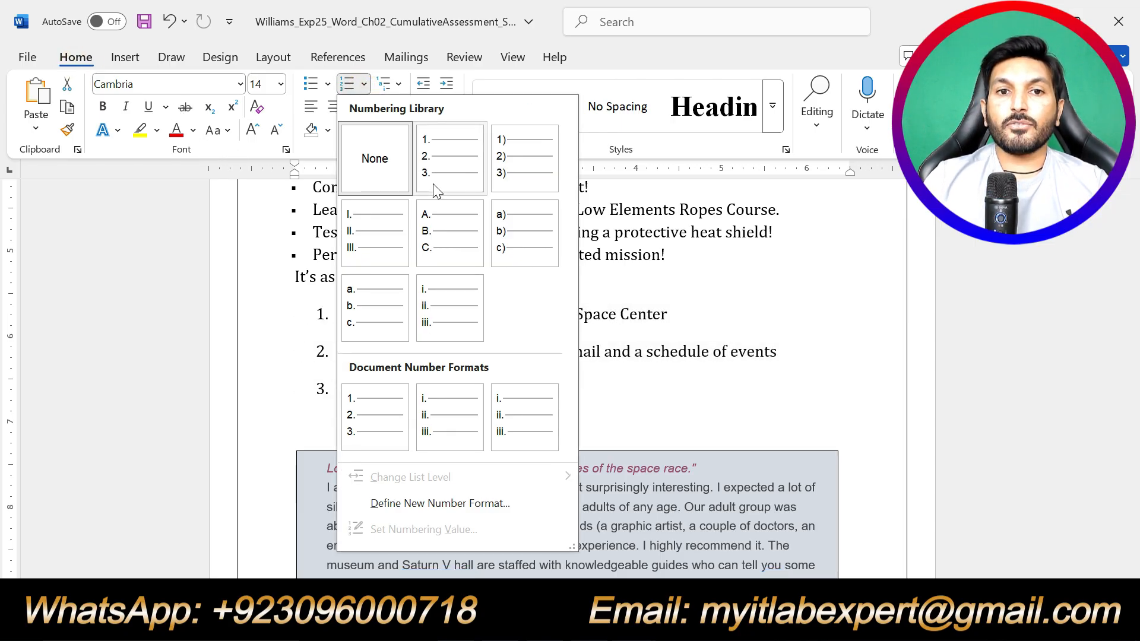
click(442, 151)
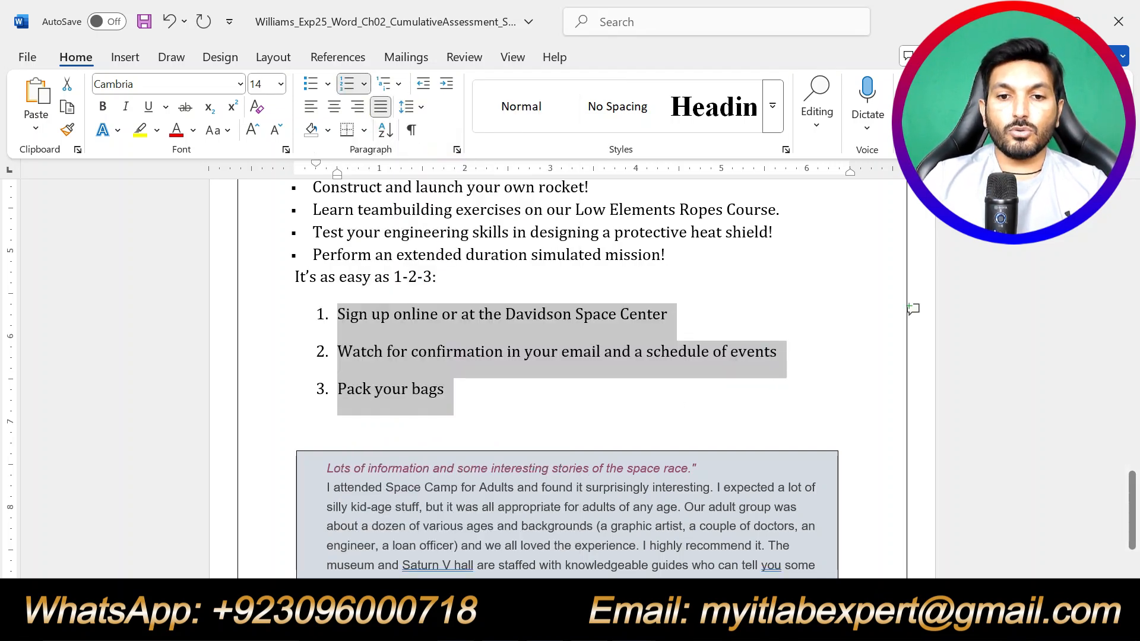
Check the step 5 indent requirement and decrease the indent of the three numbered items so they begin at the left margin
click(636, 629)
click(538, 528)
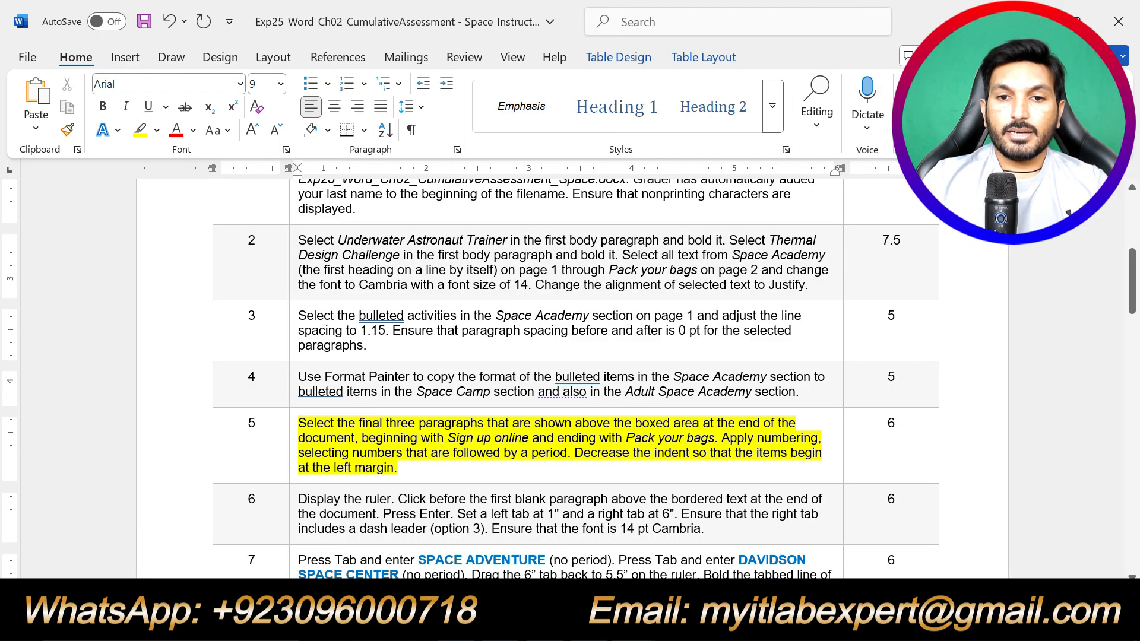
drag(574, 453, 694, 453)
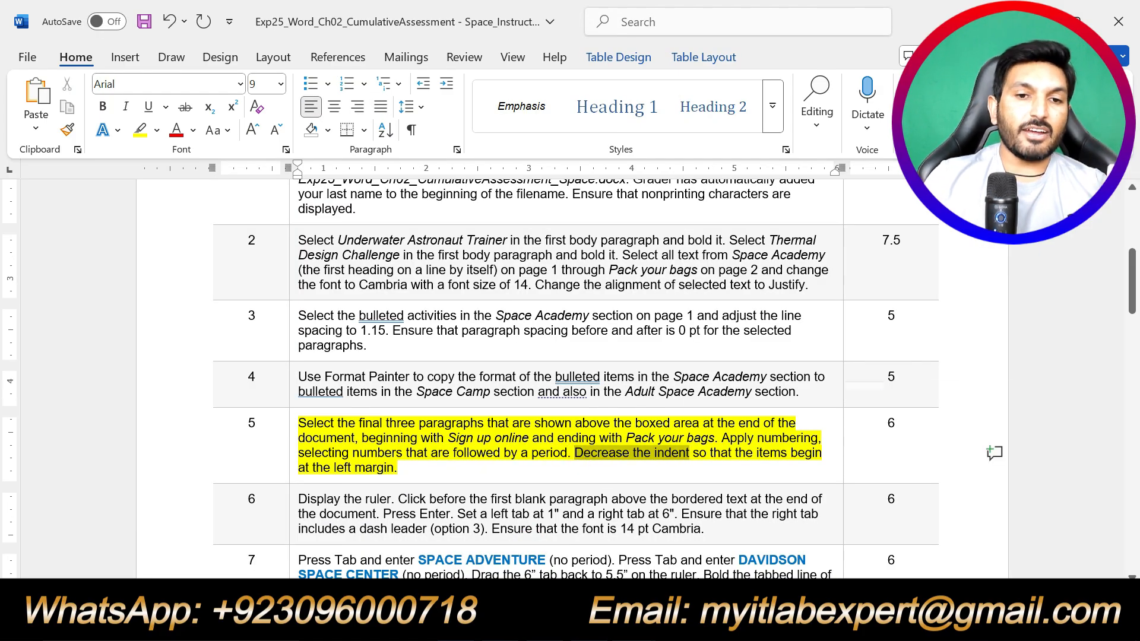
click(635, 629)
click(711, 553)
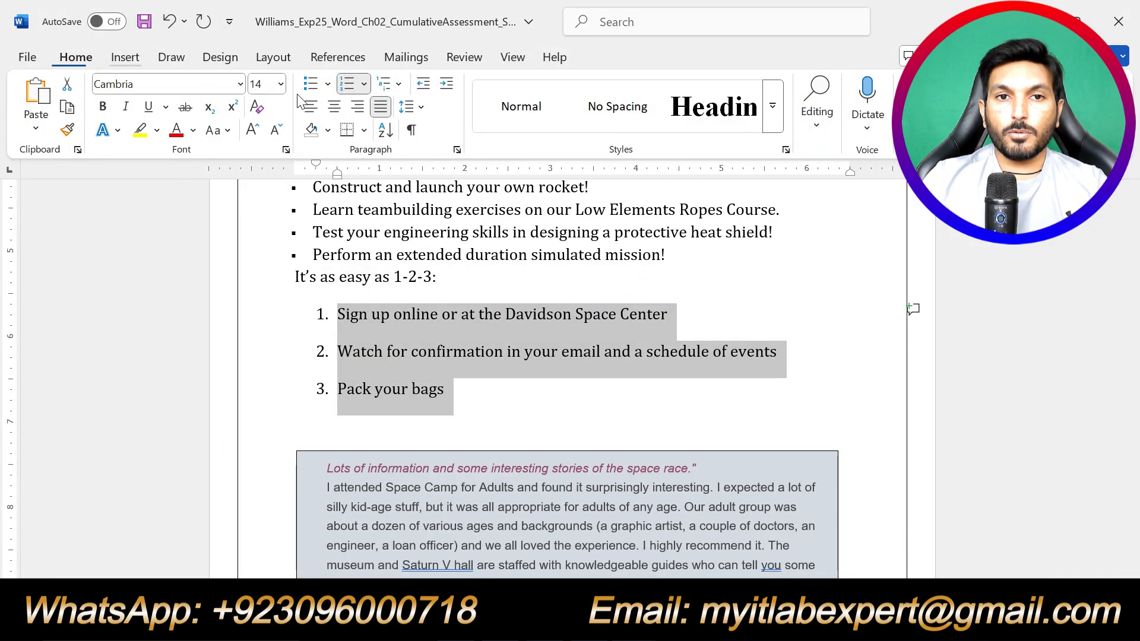
click(424, 89)
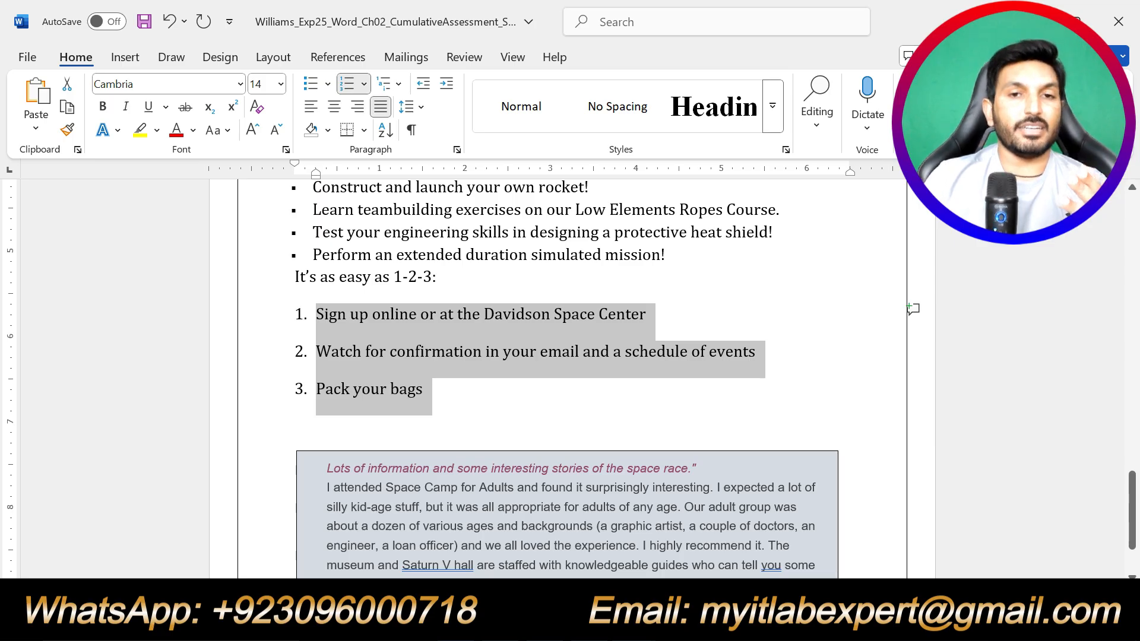
click(477, 413)
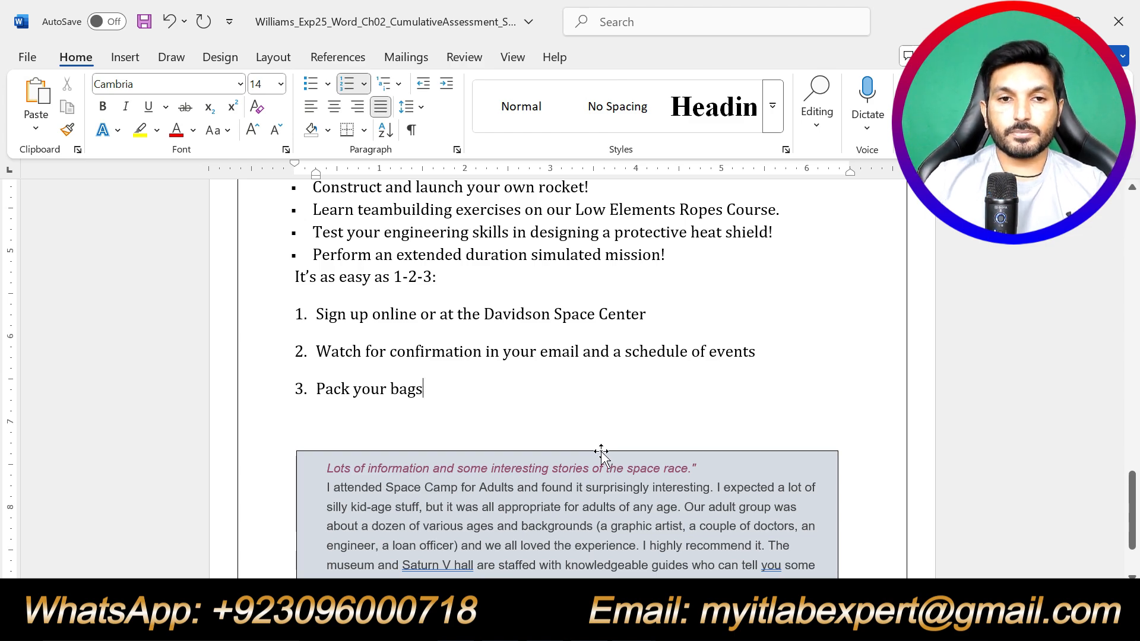
scroll(601, 453, up, 5)
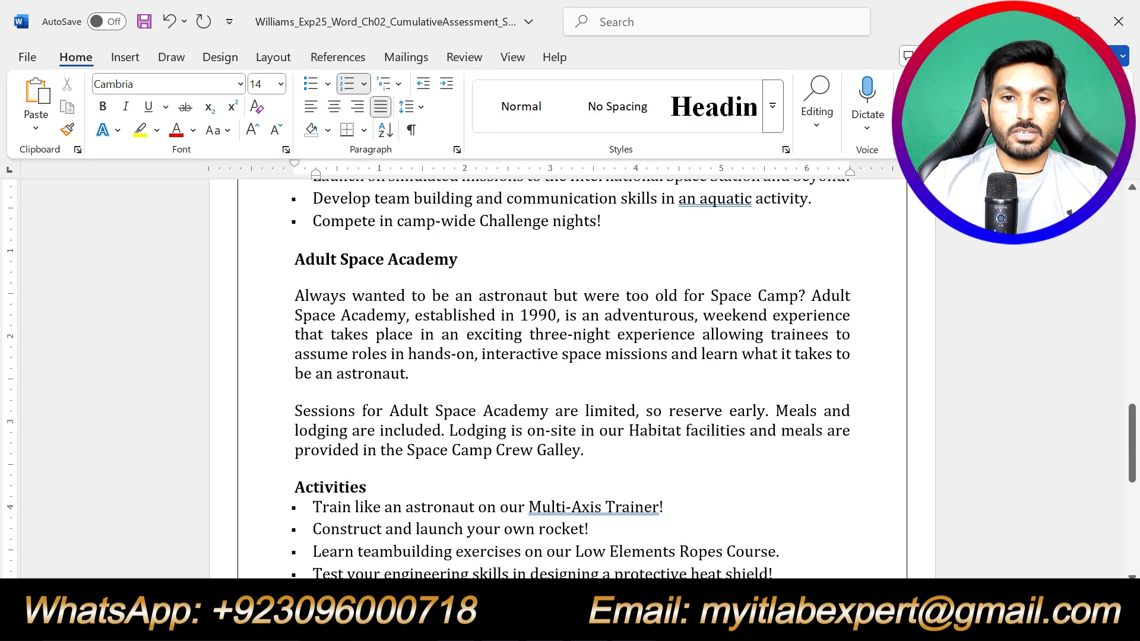
scroll(602, 452, up, 15)
scroll(602, 453, up, 3)
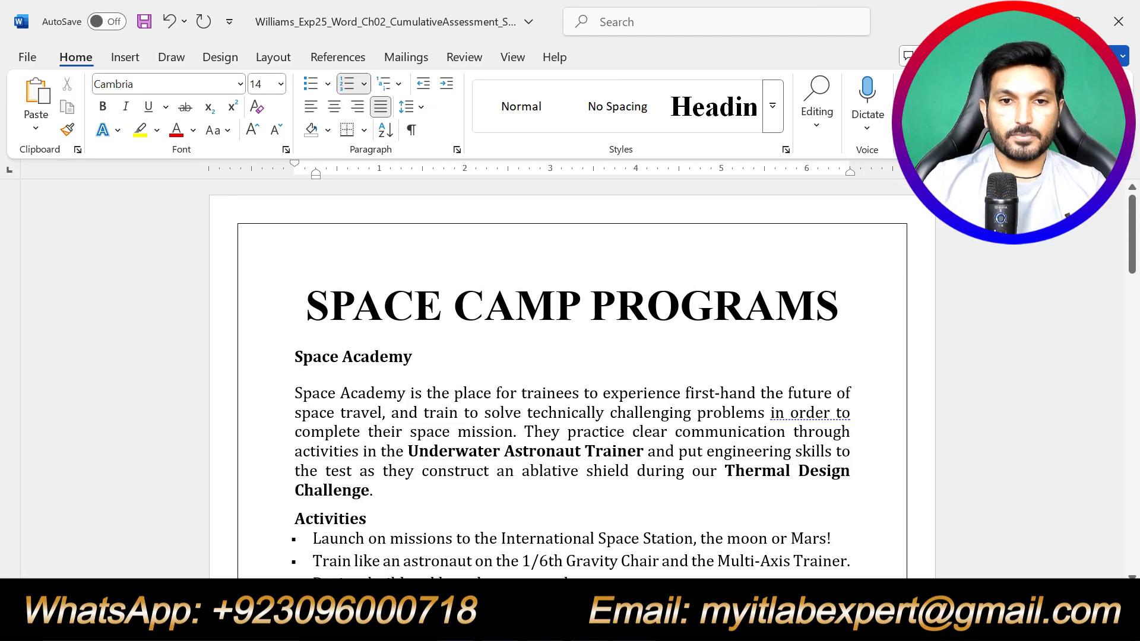
In the instructions document, clear the highlight from the step 5 text and highlight the step 6 text in yellow
click(634, 625)
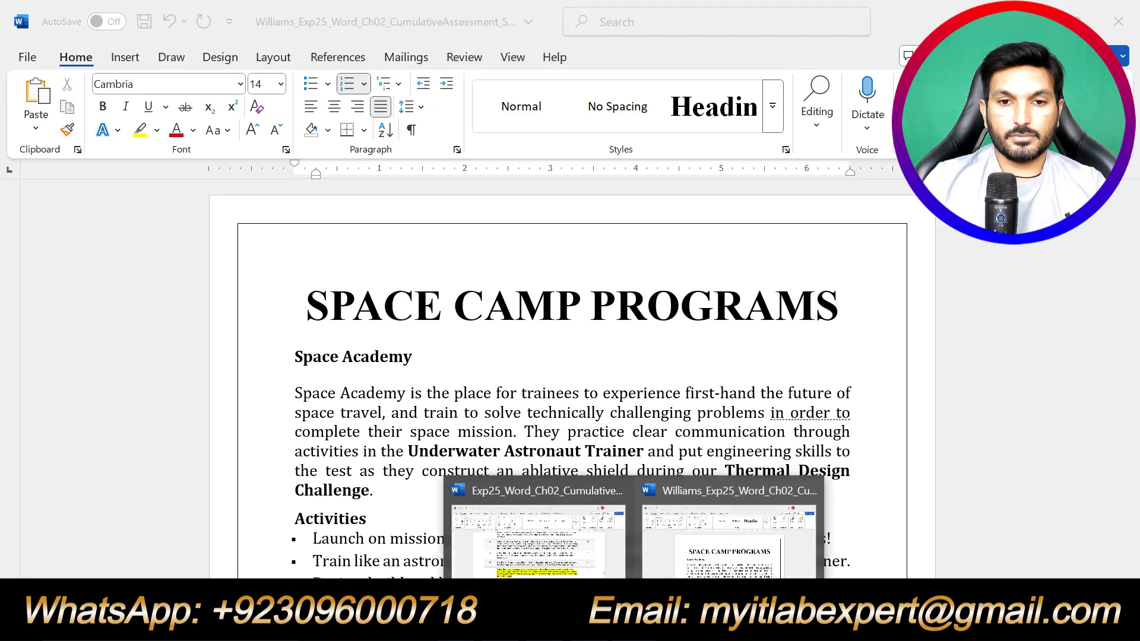
click(539, 529)
triple_click(703, 434)
scroll(703, 433, down, 15)
scroll(697, 432, up, 15)
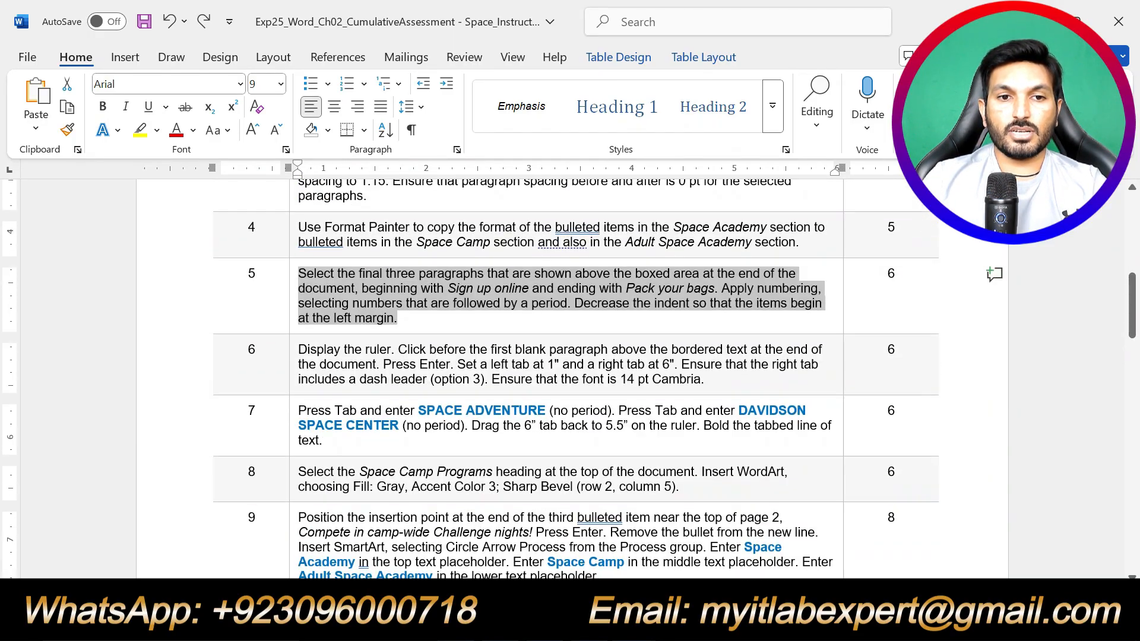
drag(706, 380, 298, 351)
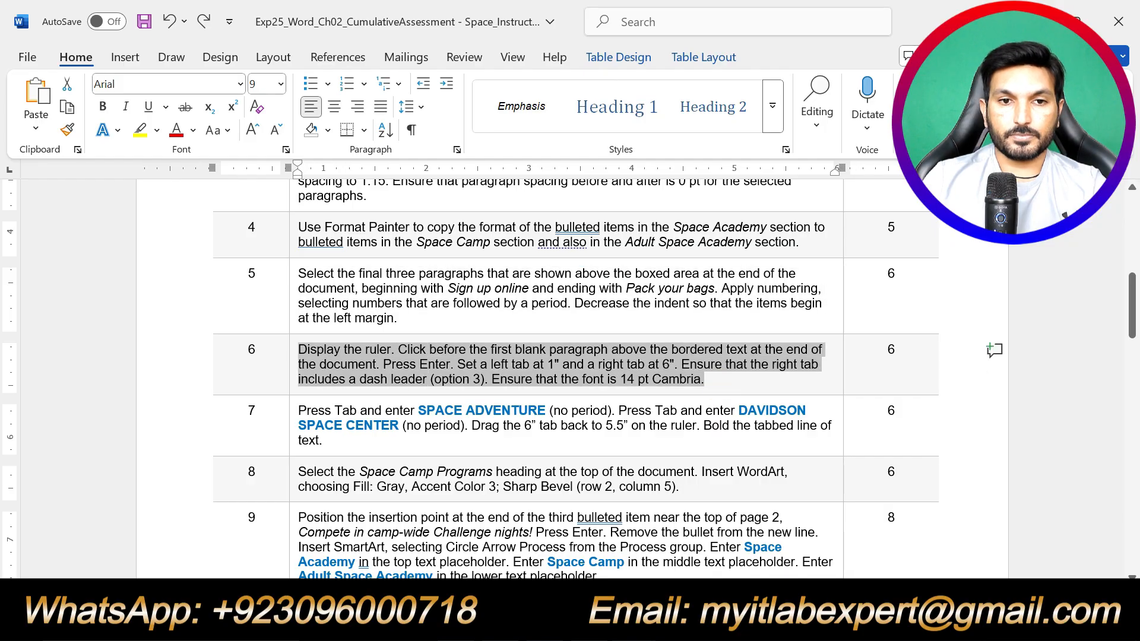
click(377, 324)
click(450, 392)
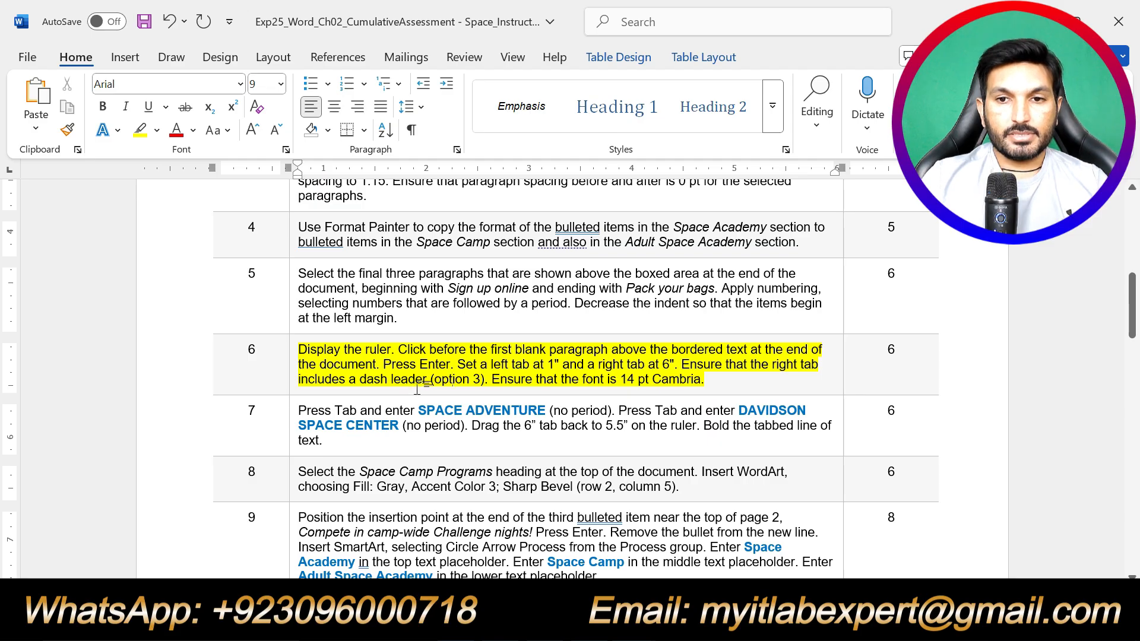
scroll(405, 389, up, 1)
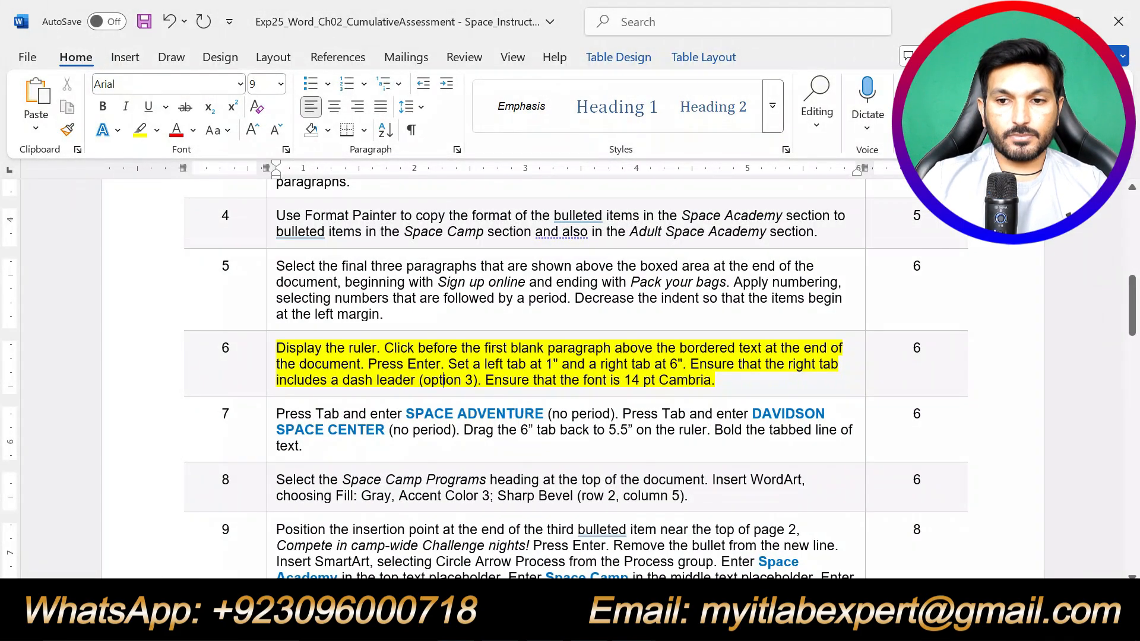
scroll(442, 380, up, 1)
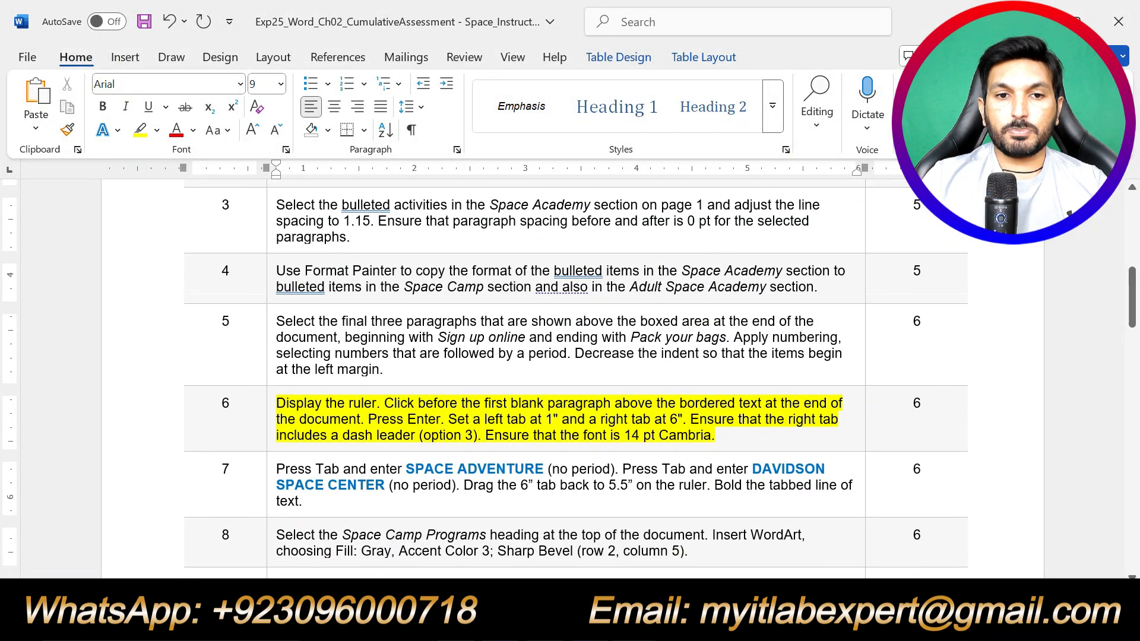
mouse_move(634, 626)
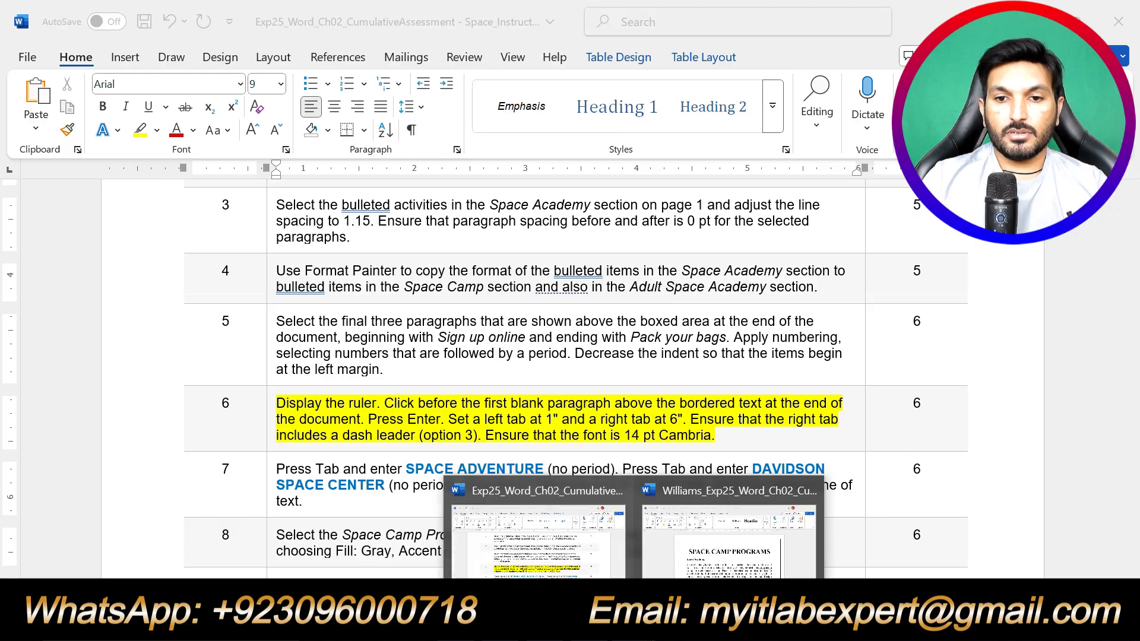
In the Space Camp Programs document, turn the ruler display off and back on
click(692, 552)
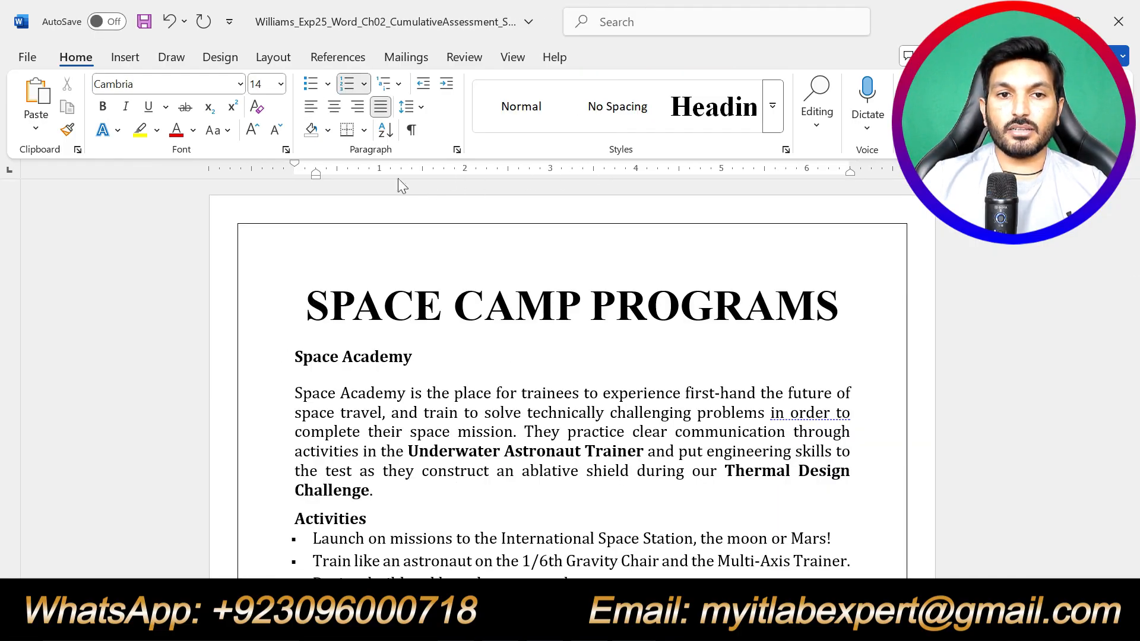
scroll(398, 179, down, 4)
scroll(383, 172, up, 4)
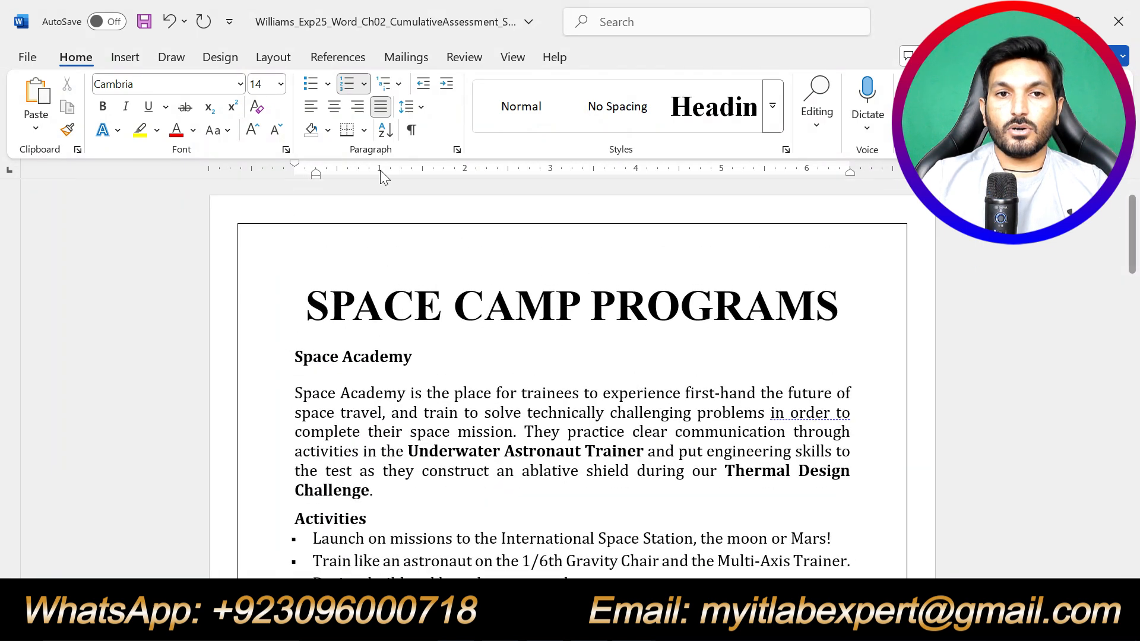
click(512, 57)
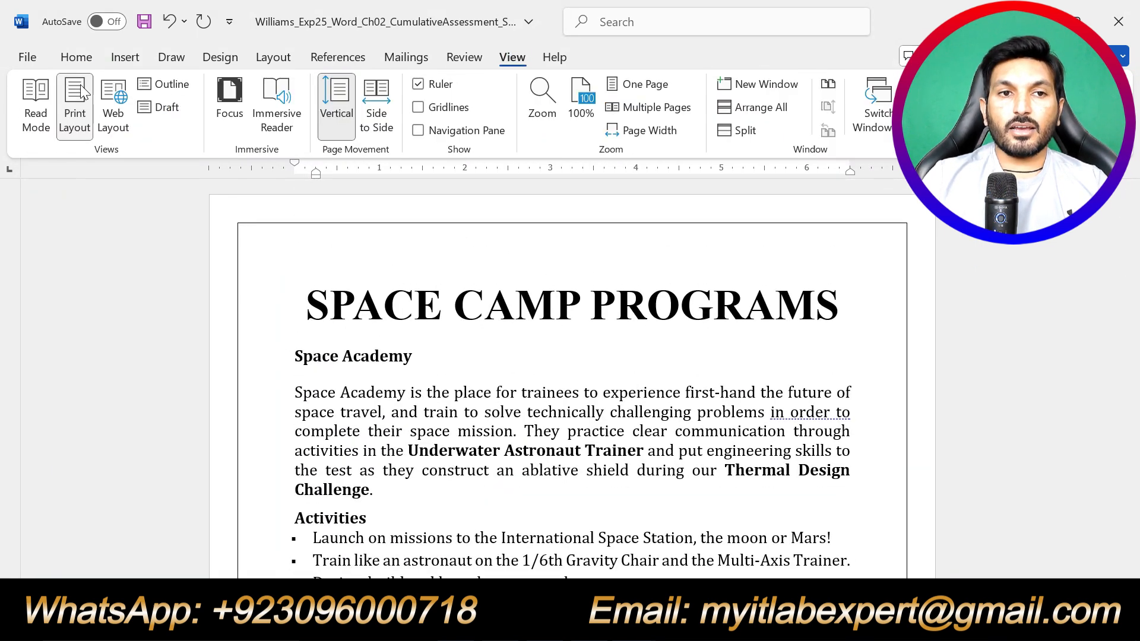
click(419, 85)
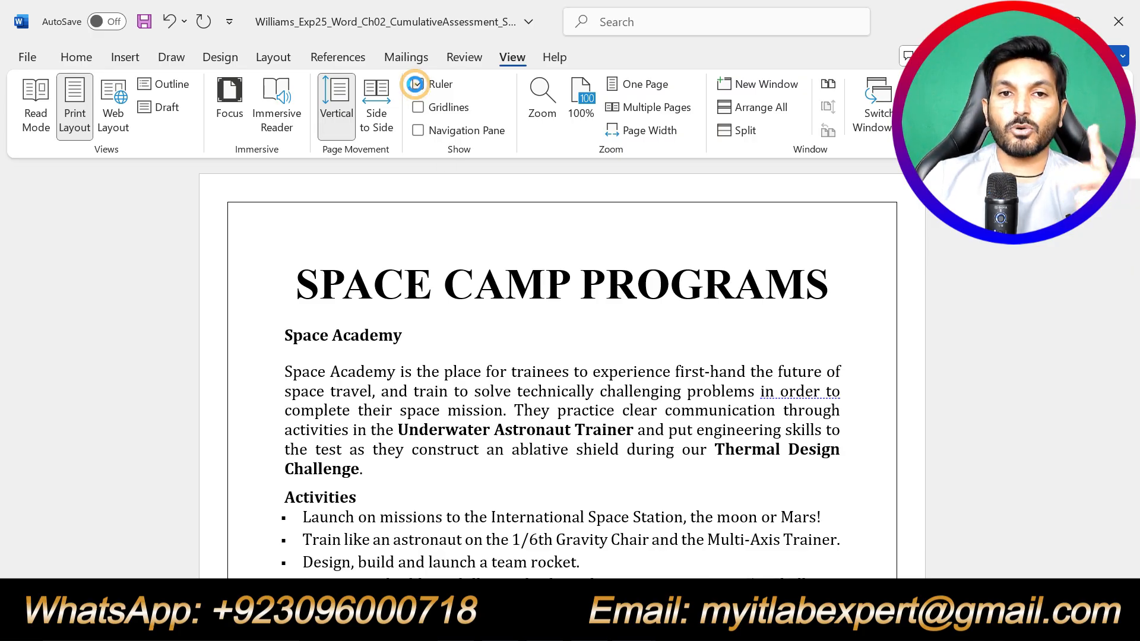
click(418, 83)
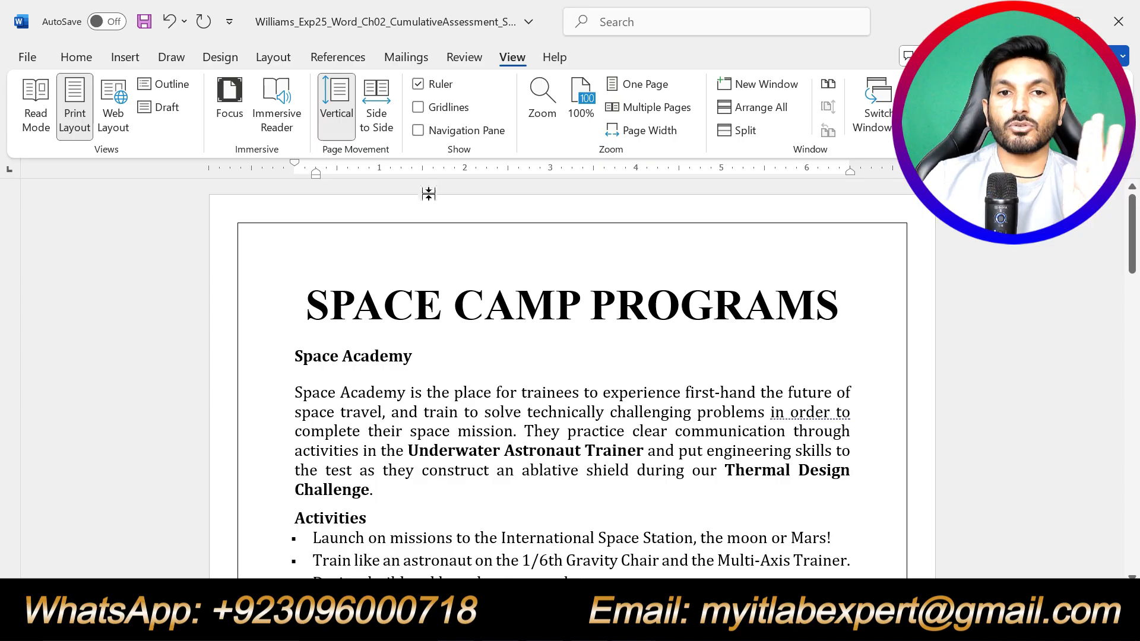
Check step 6 in the instructions document and show the formatting marks in the Space Camp Programs document
mouse_move(634, 624)
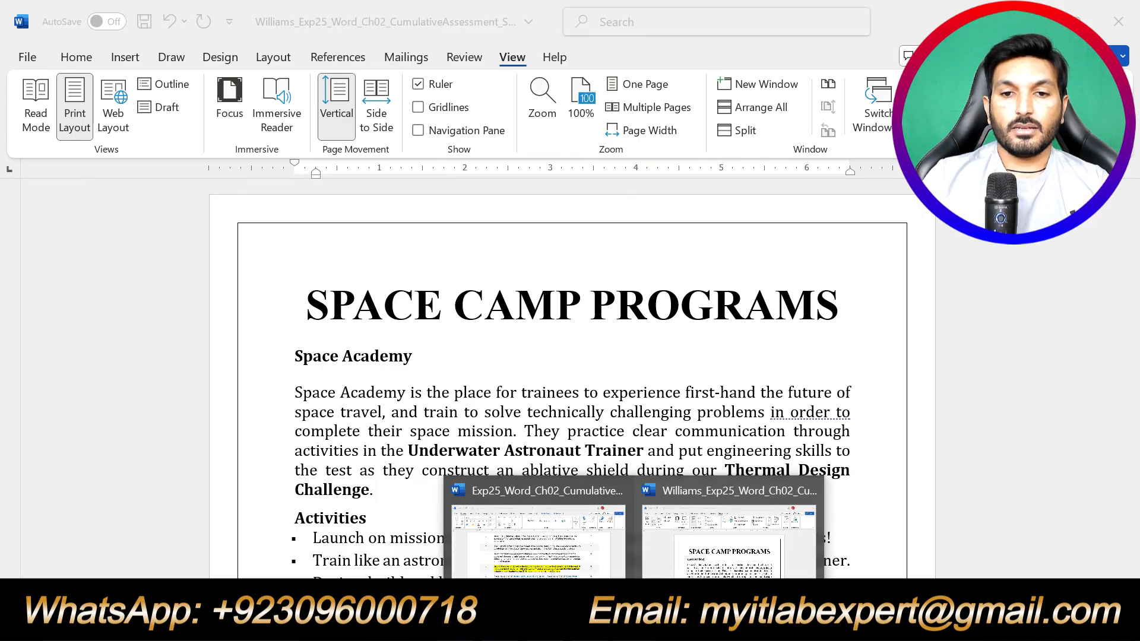
click(561, 556)
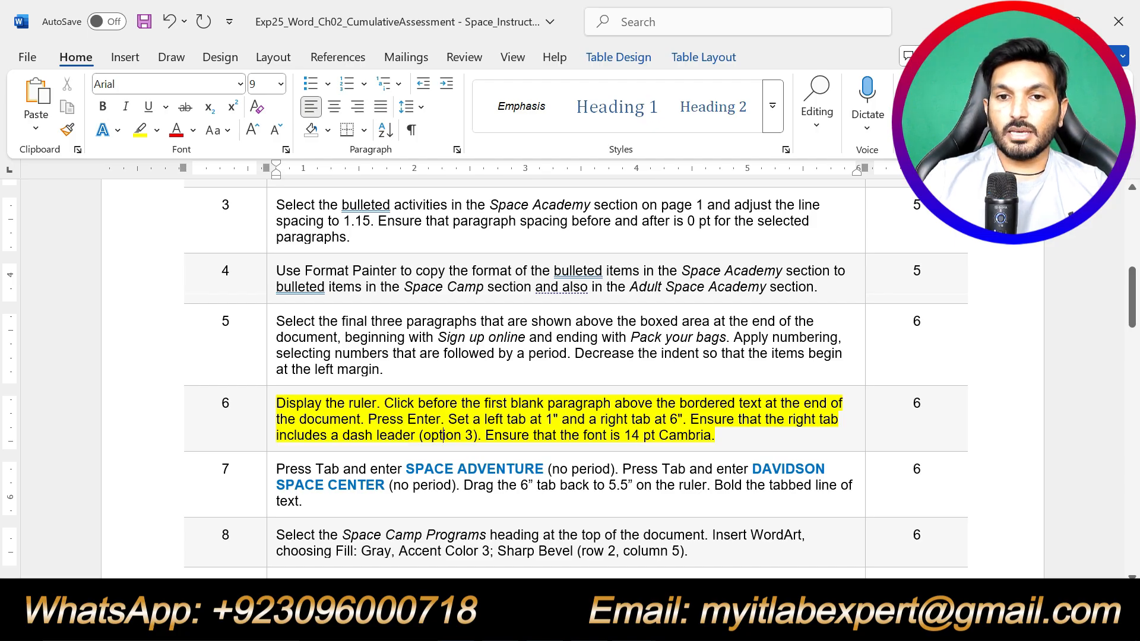
click(636, 624)
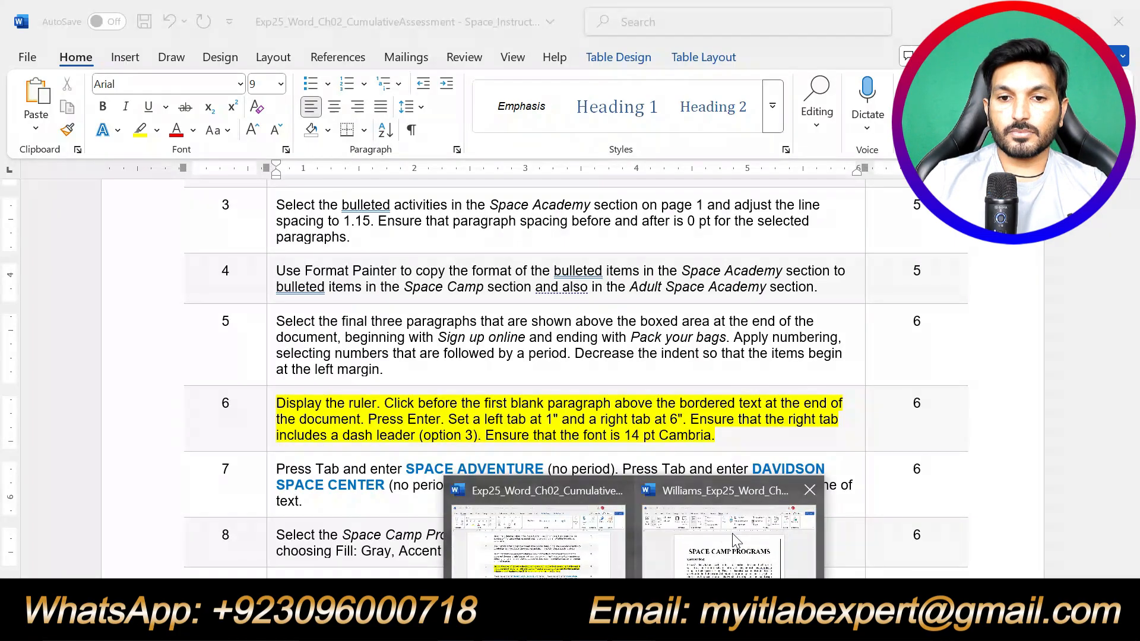
click(734, 536)
scroll(570, 380, down, 20)
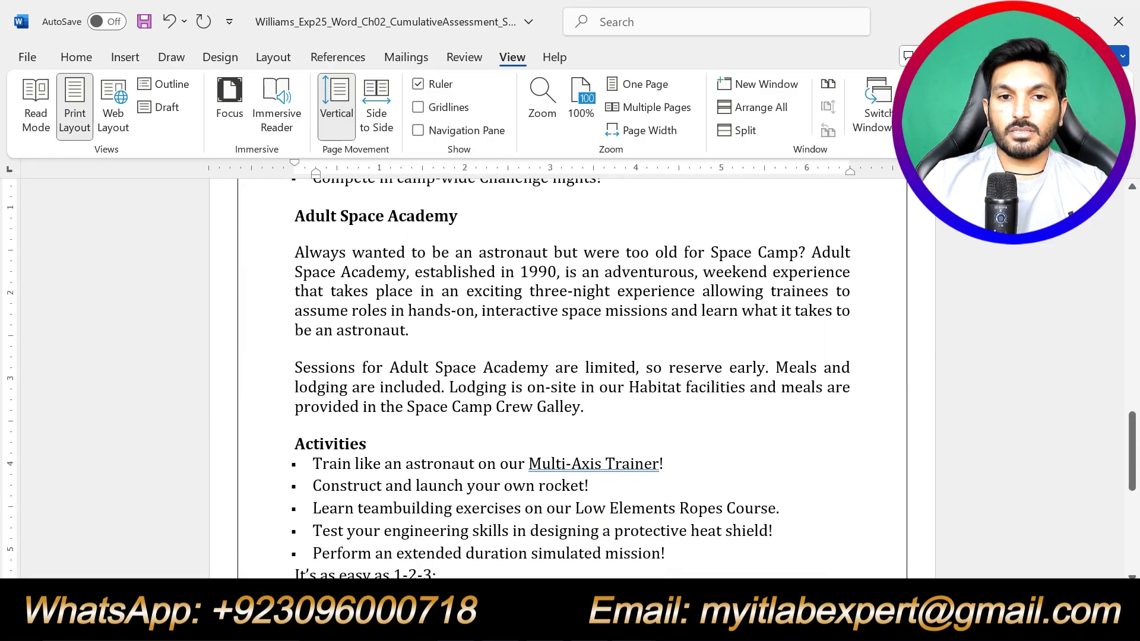
scroll(571, 380, down, 1)
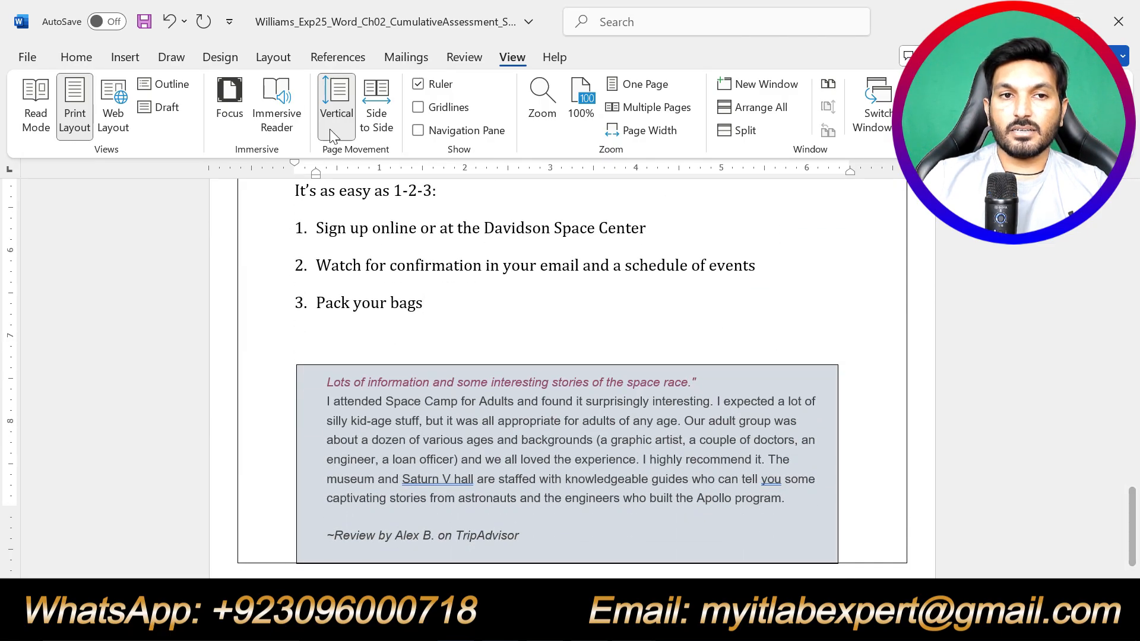
click(76, 57)
click(411, 129)
Insert a new line at the first blank paragraph above the bordered review text, as step 6 of the instructions requires
click(292, 337)
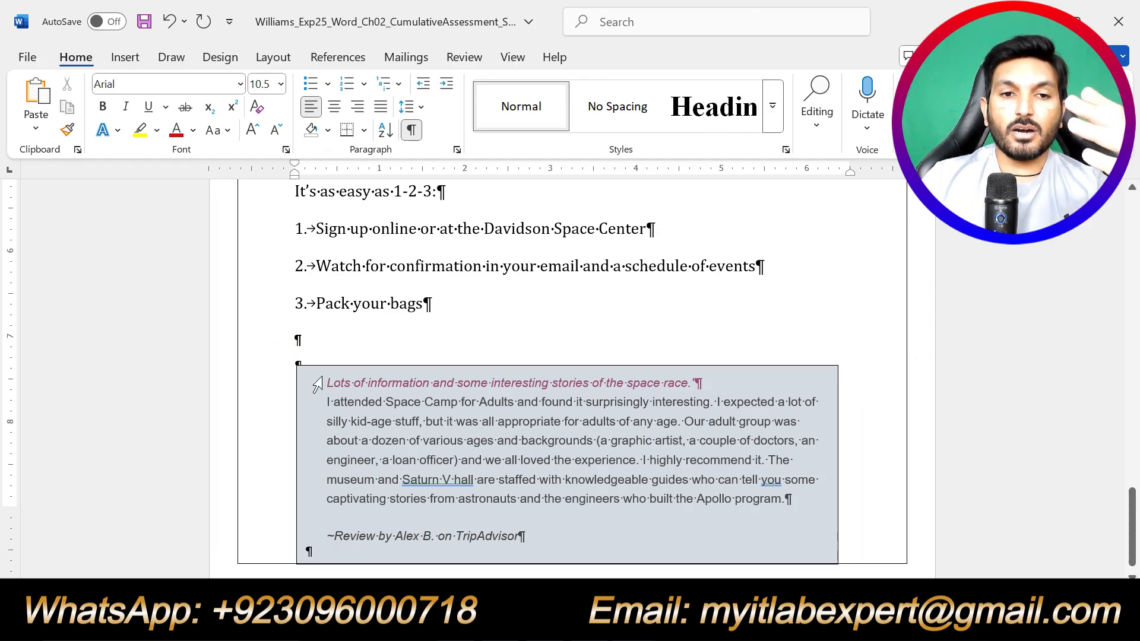
click(559, 558)
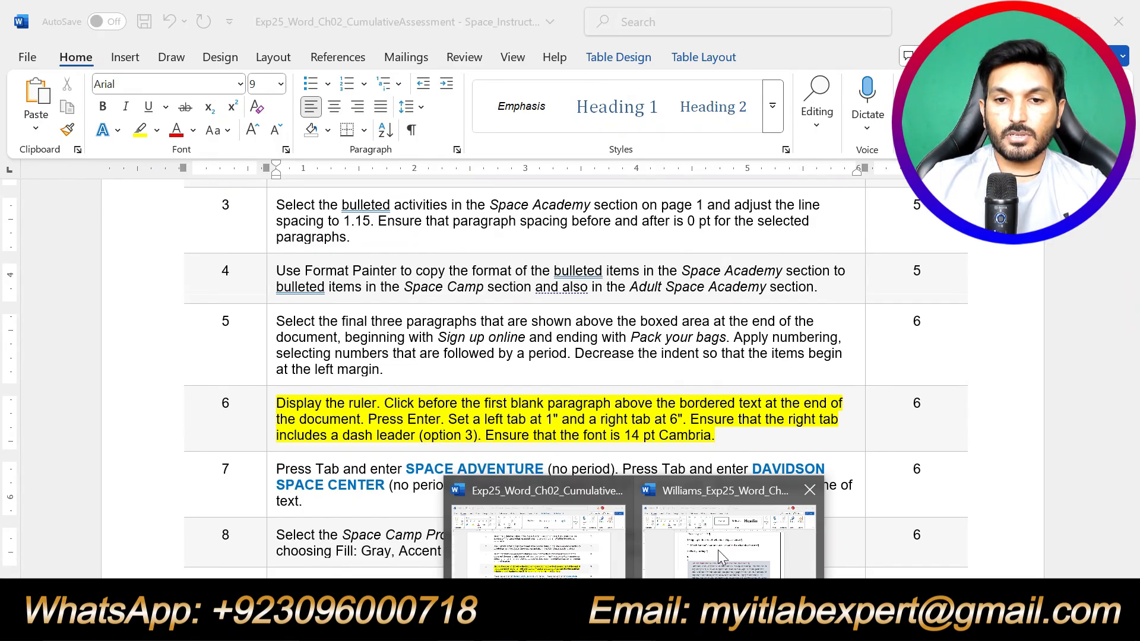
click(731, 534)
key(Return)
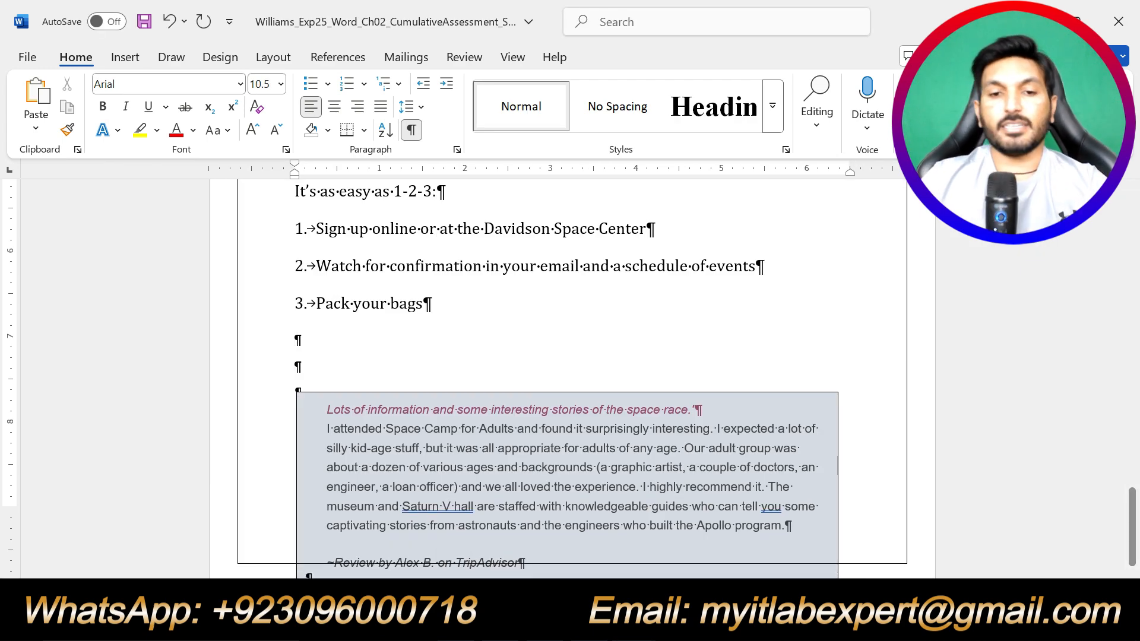
Check the step 6 tab requirements and set a left tab stop at 1" for the new blank paragraph
click(545, 551)
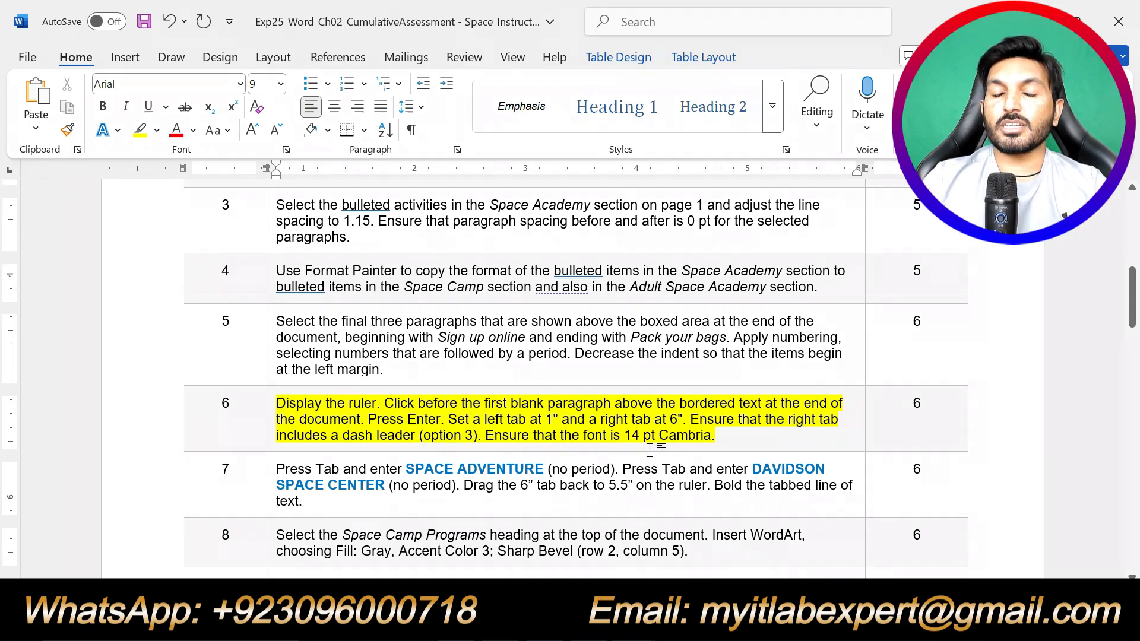
click(636, 620)
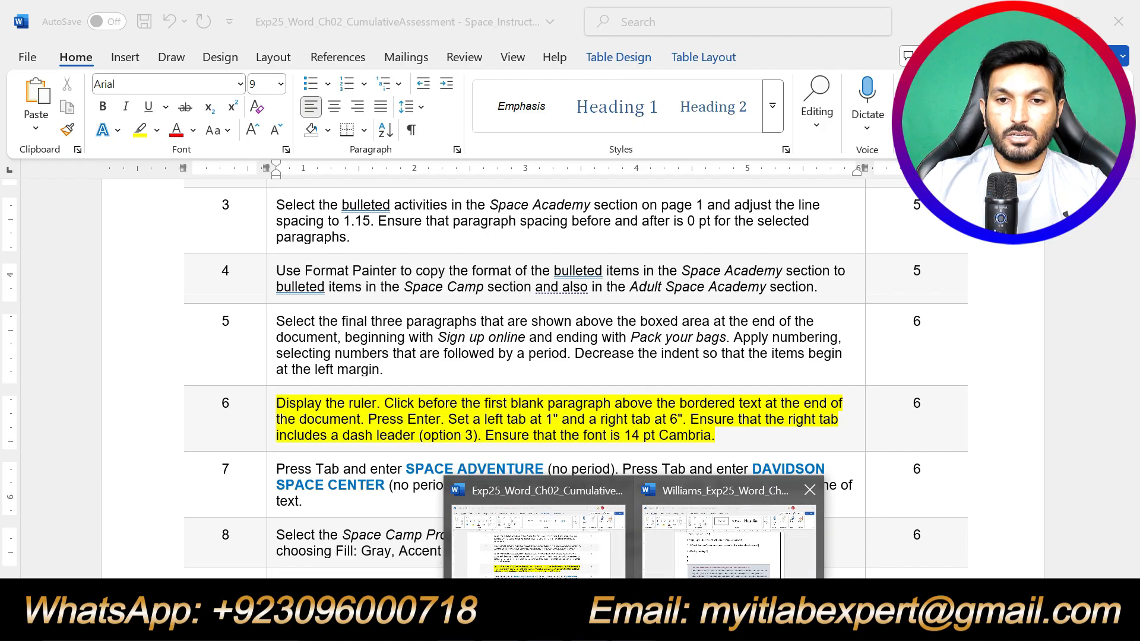
click(713, 573)
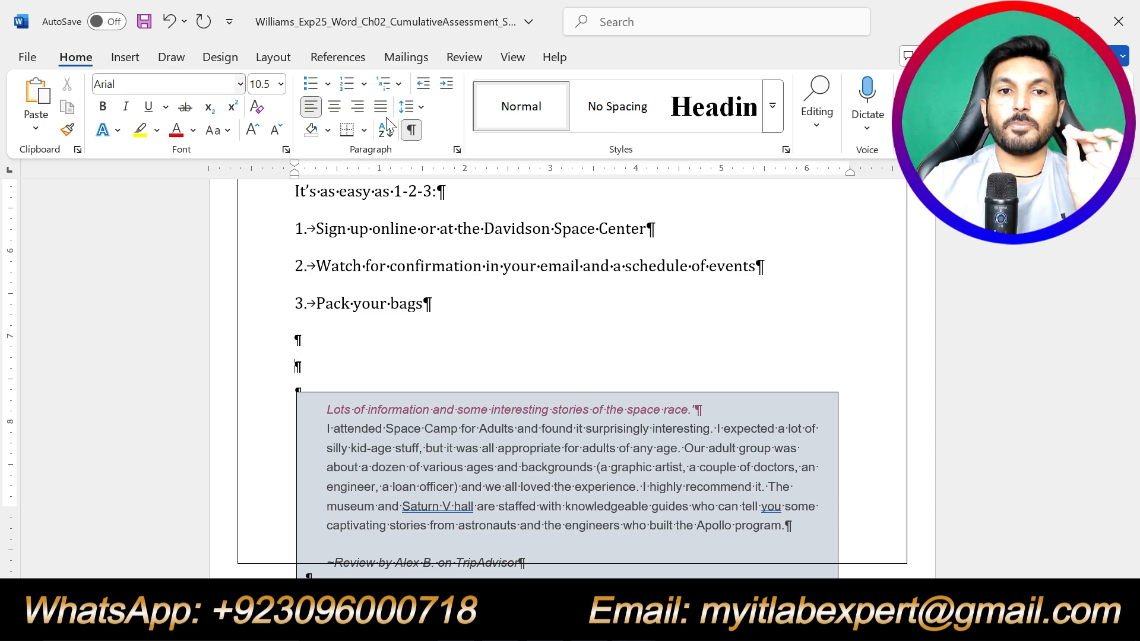
click(457, 152)
drag(599, 93, 645, 105)
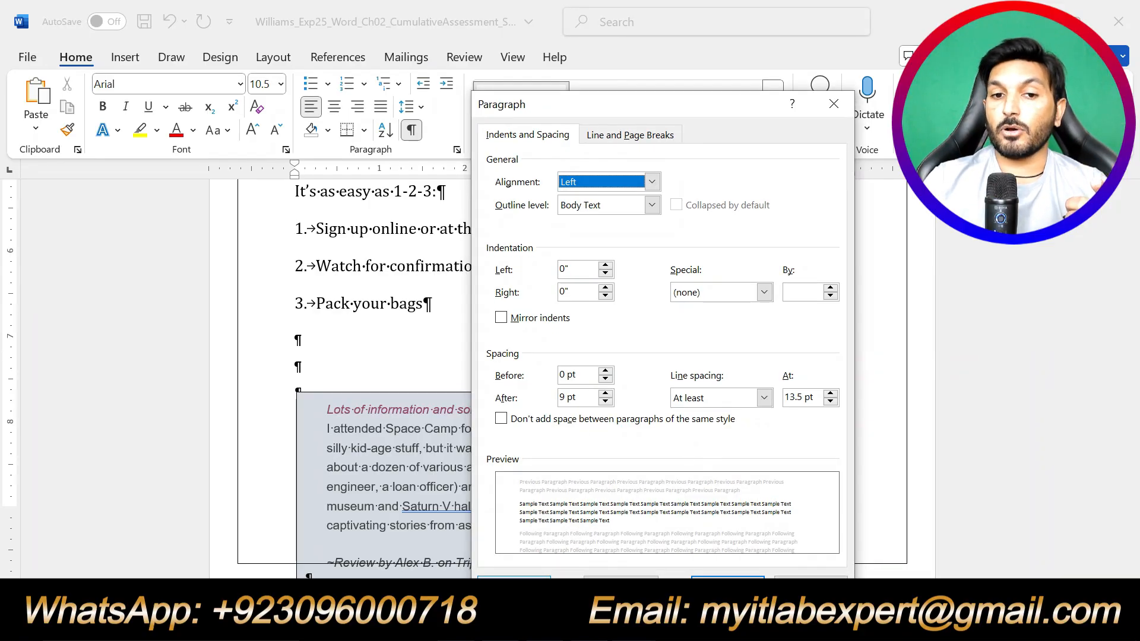
click(514, 585)
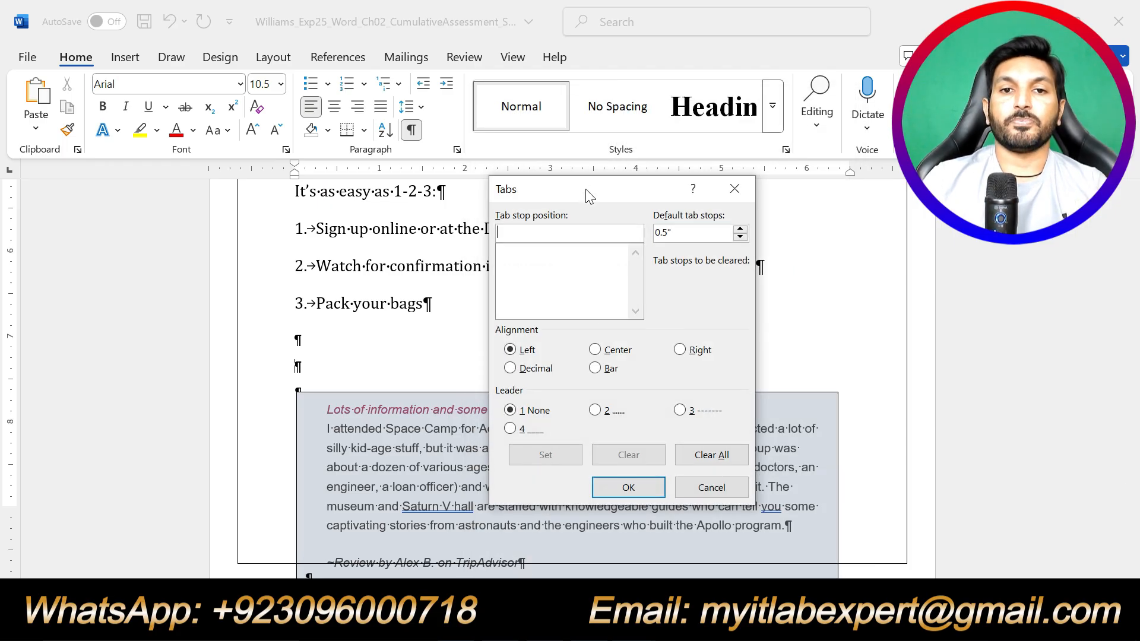
drag(589, 190, 616, 191)
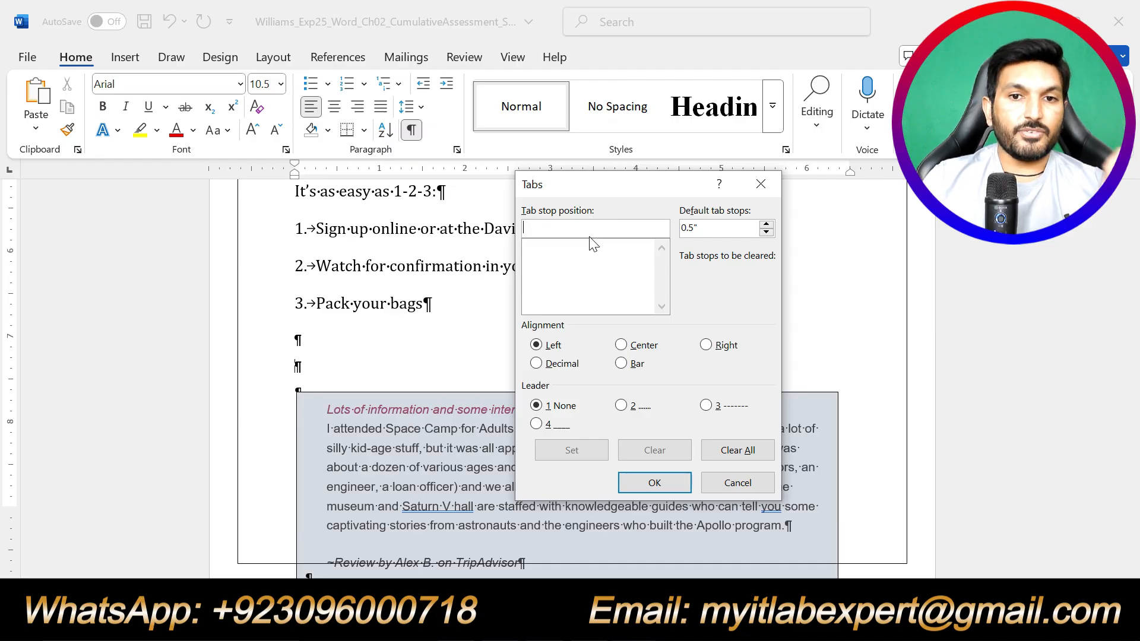
text(1)
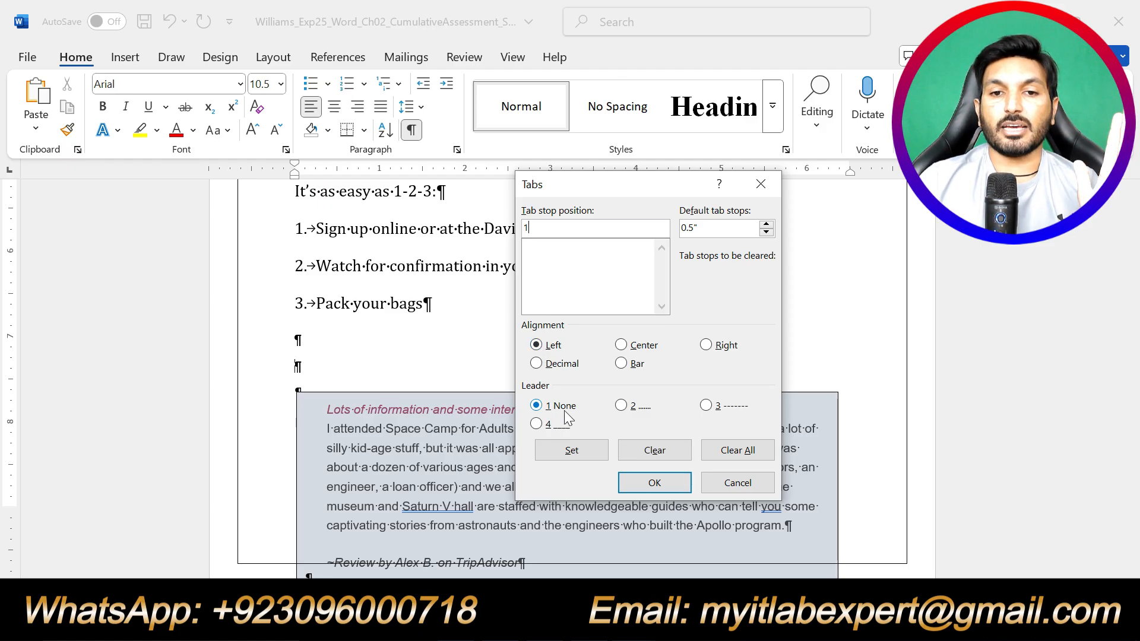
click(574, 452)
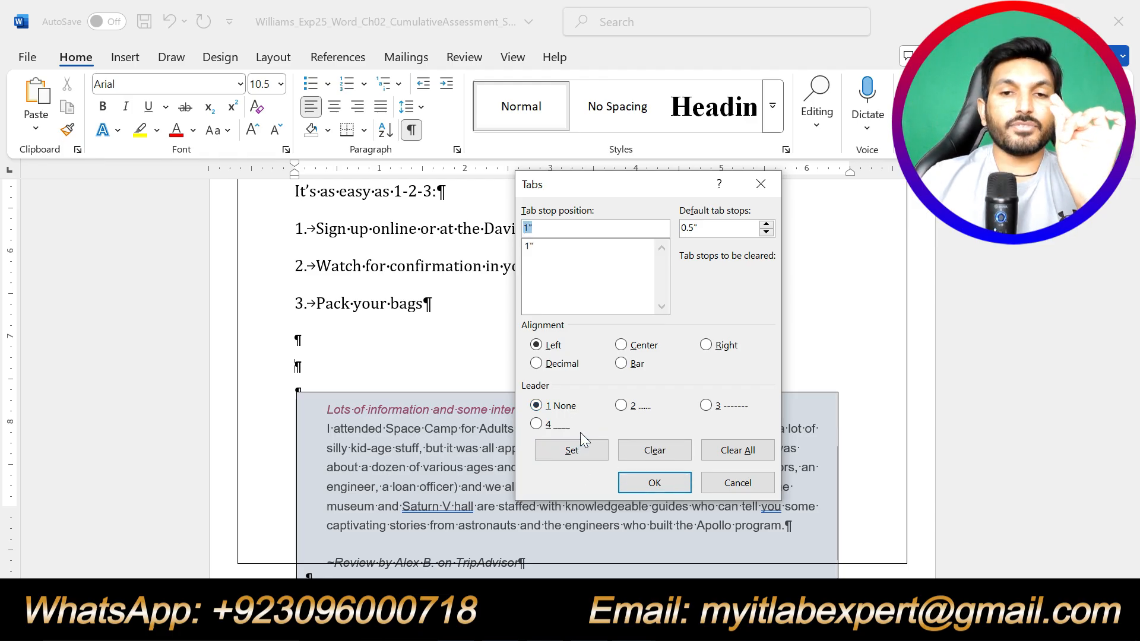
Add a right tab stop at 6" with dash leader option 3 and apply the tab settings
text(6)
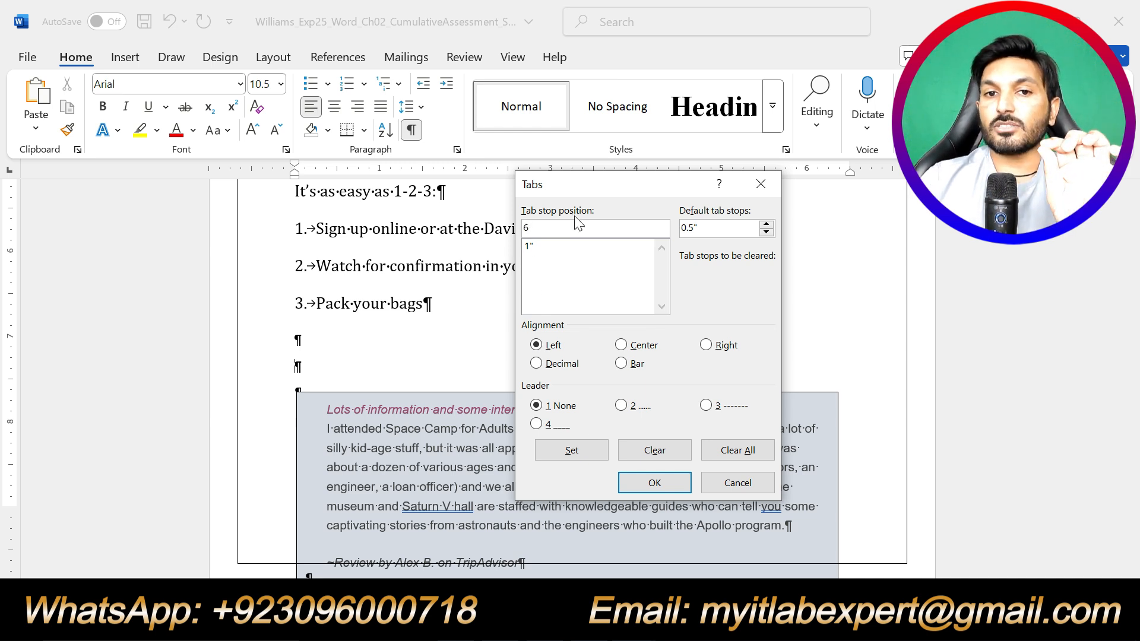
click(722, 348)
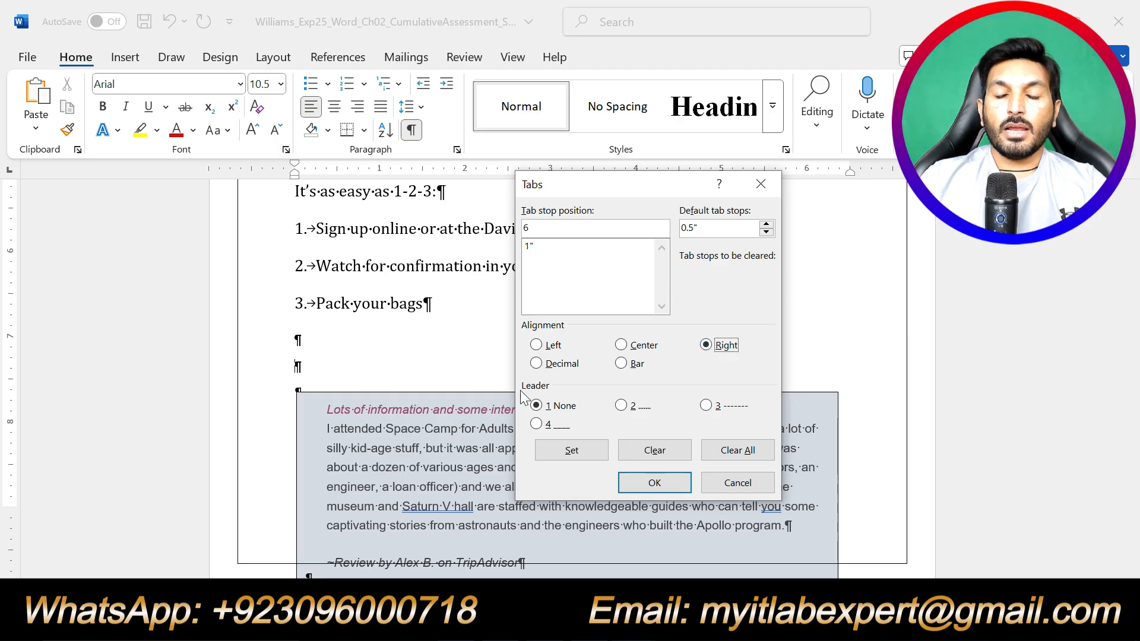
click(708, 409)
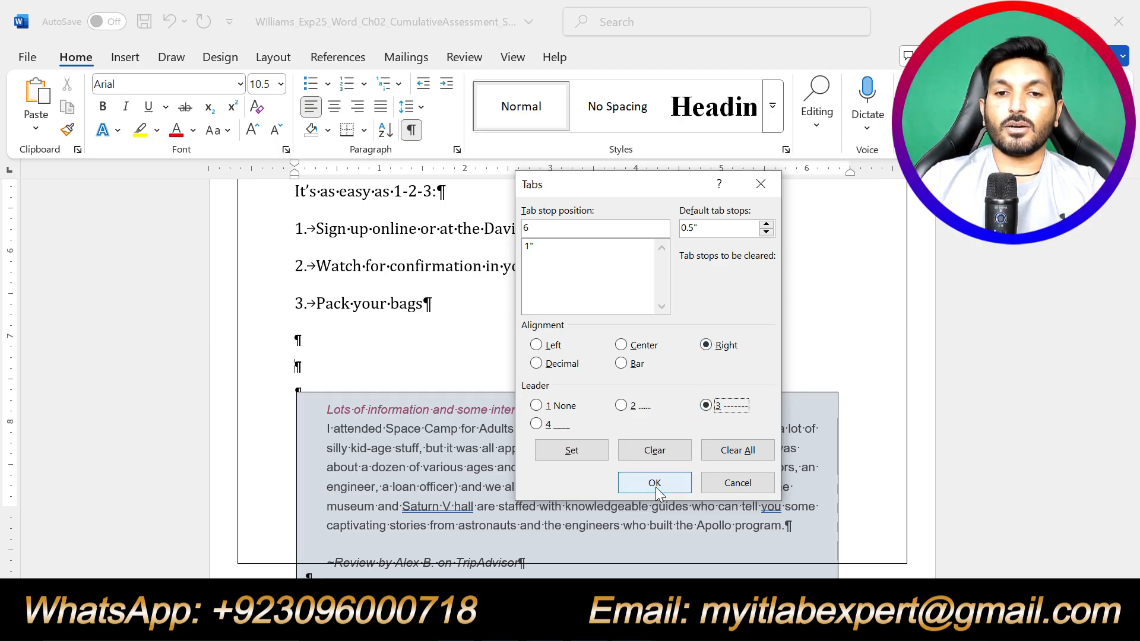
click(589, 451)
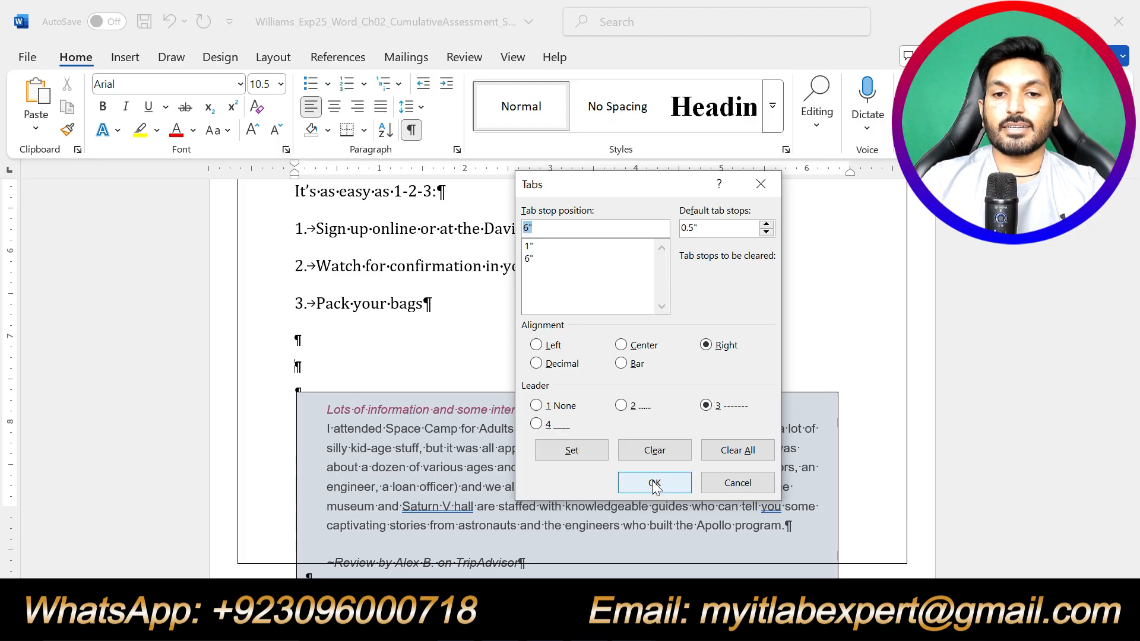
click(655, 483)
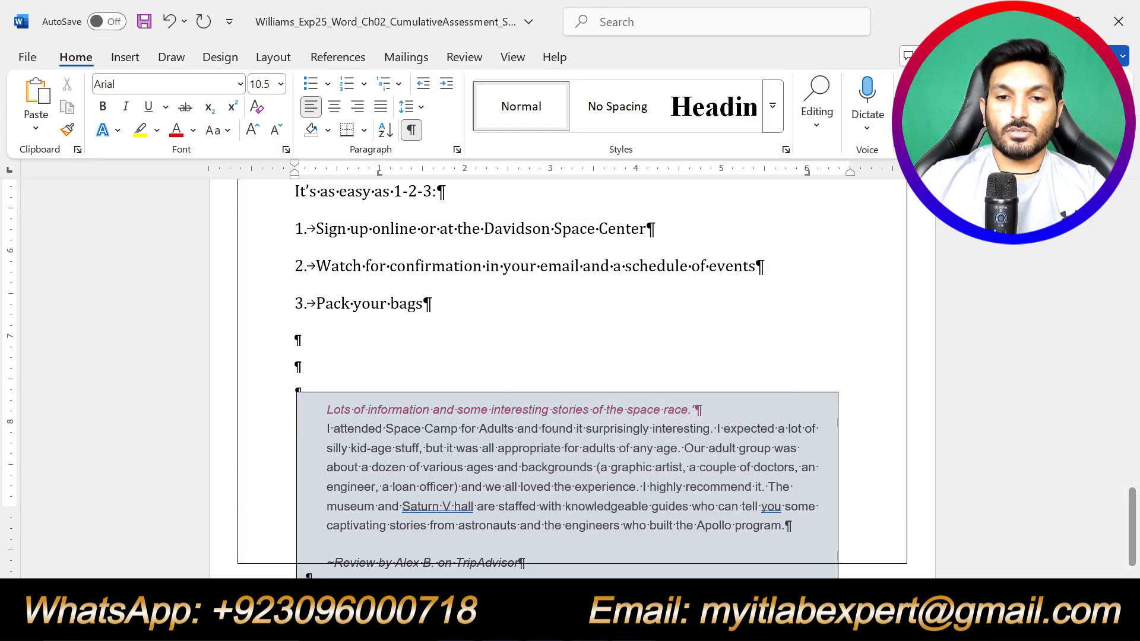
Check the step 6 font requirement and set the tabbed blank paragraph to 14 pt Cambria
click(567, 550)
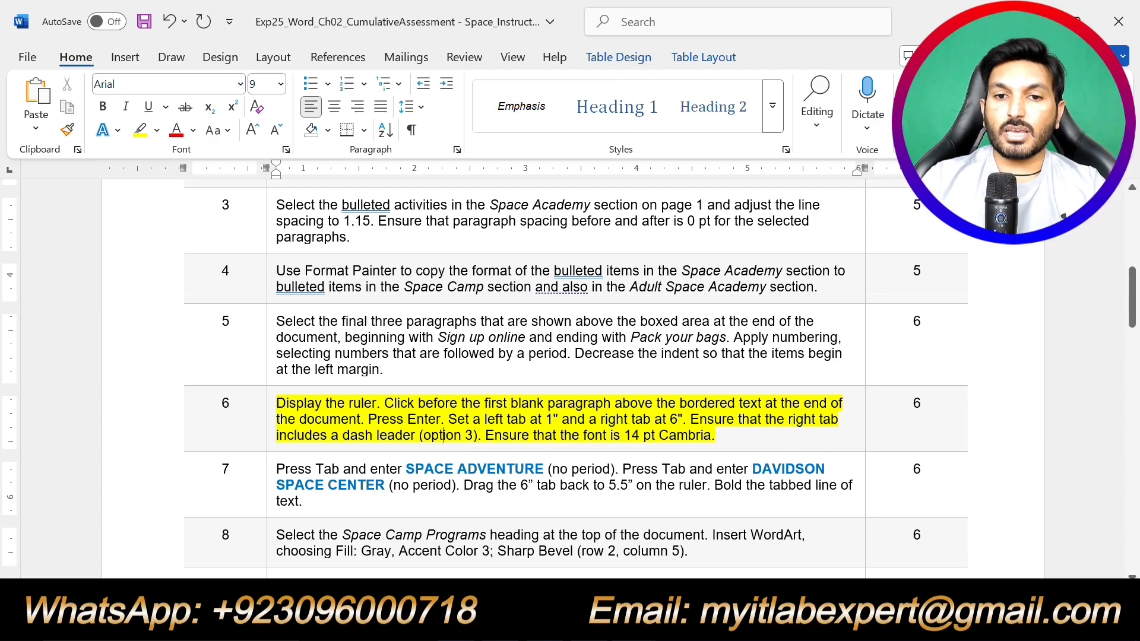
click(727, 559)
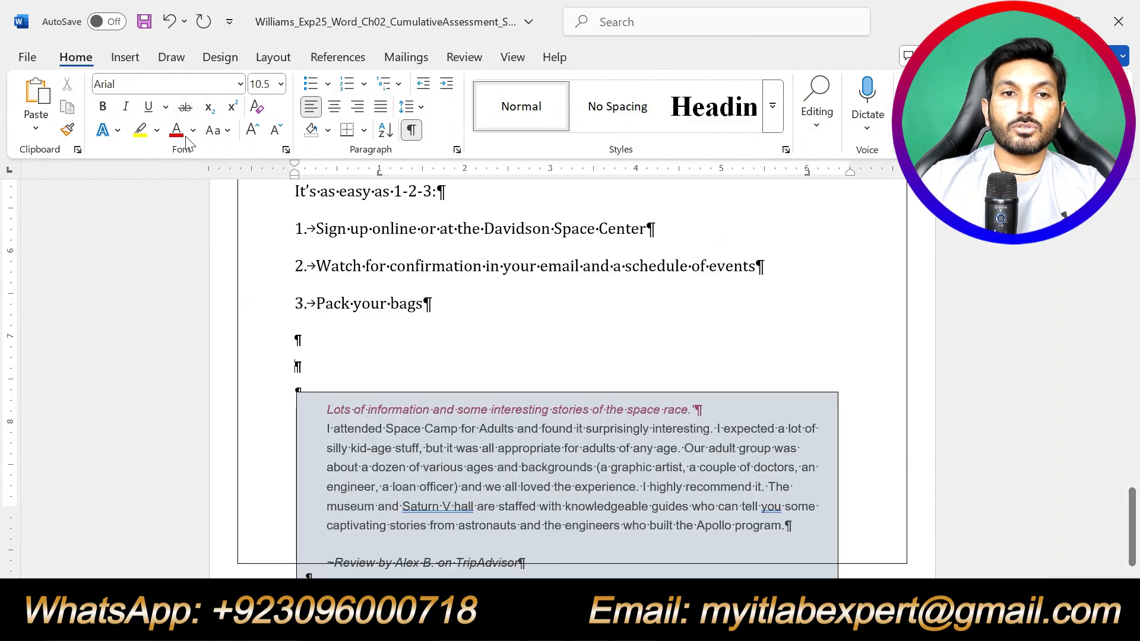
click(240, 83)
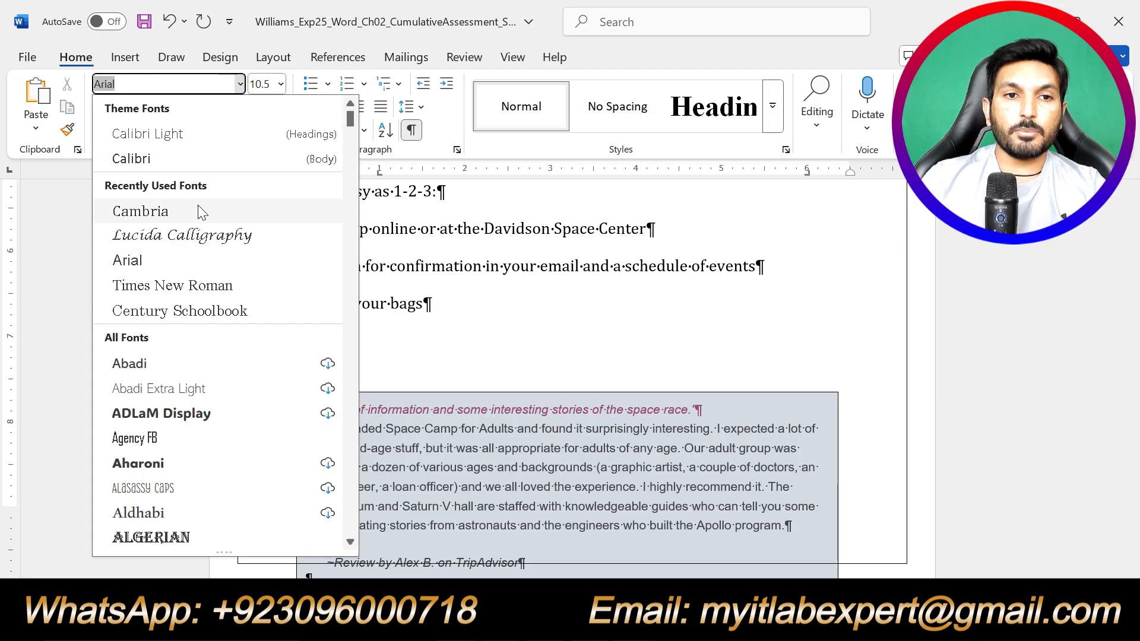
click(191, 218)
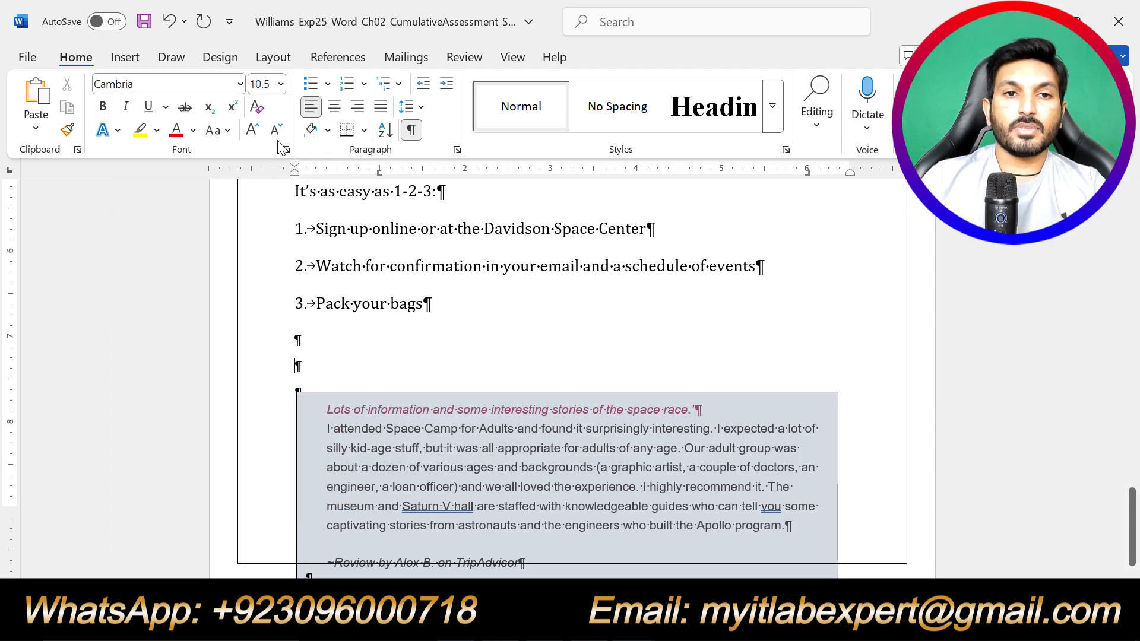
click(281, 84)
click(264, 218)
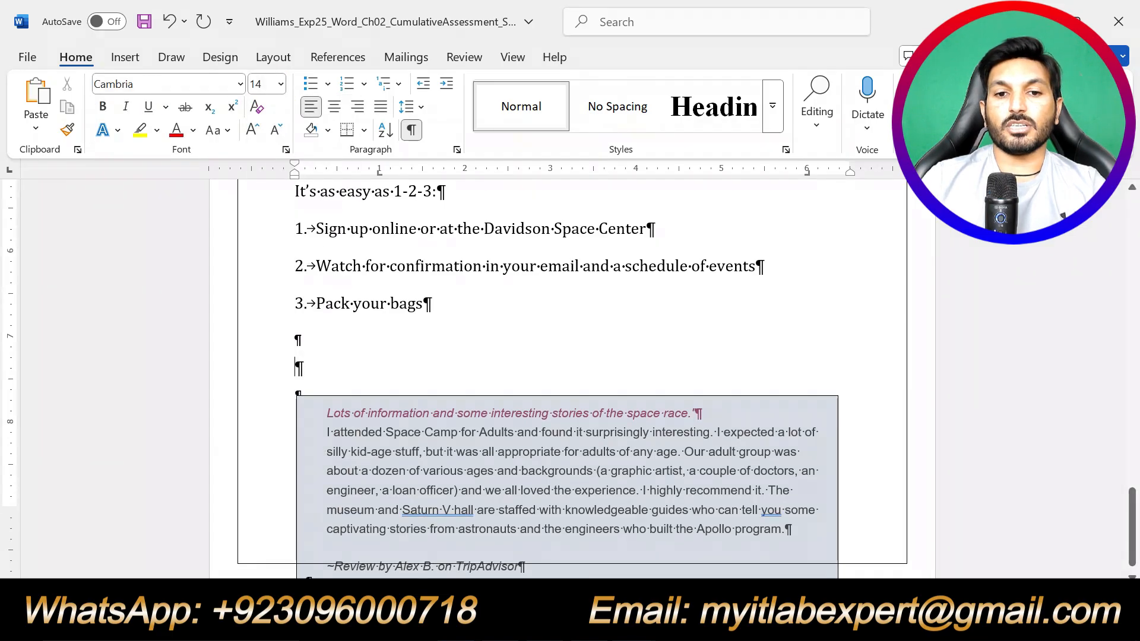
In the instructions document, clear the highlight from the step 6 text and highlight the step 7 text in yellow
click(634, 628)
click(567, 550)
scroll(570, 380, down, 3)
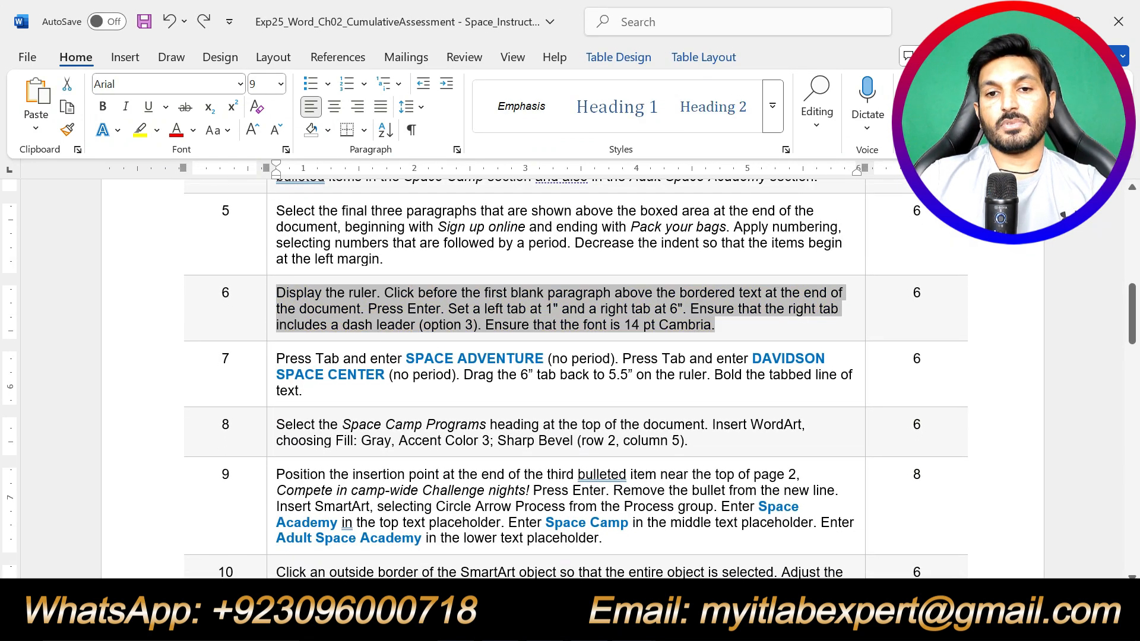
triple_click(409, 355)
click(366, 322)
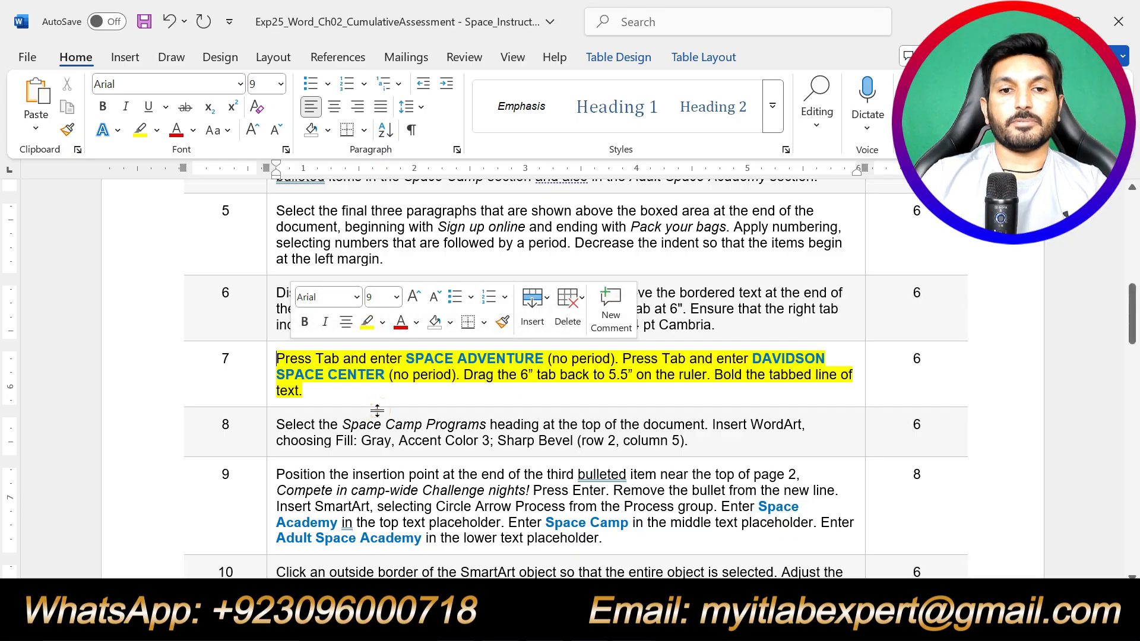
click(355, 386)
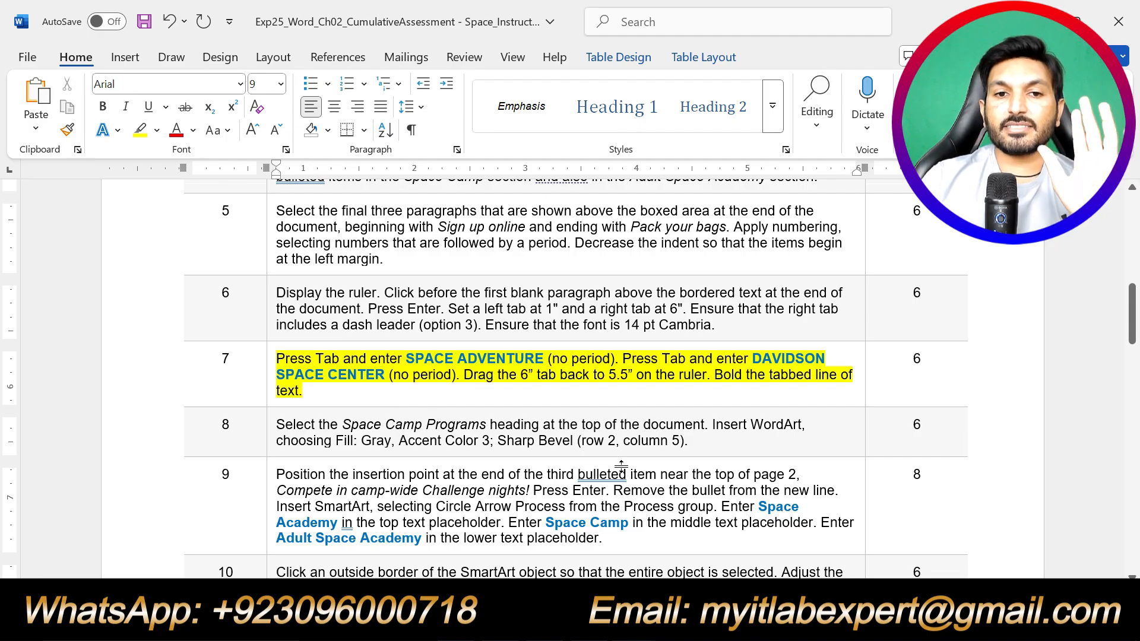
Back in the Space Camp Programs document, indent the blank line to the 1" tab stop and enter SPACE ADVENTURE
click(633, 628)
click(695, 561)
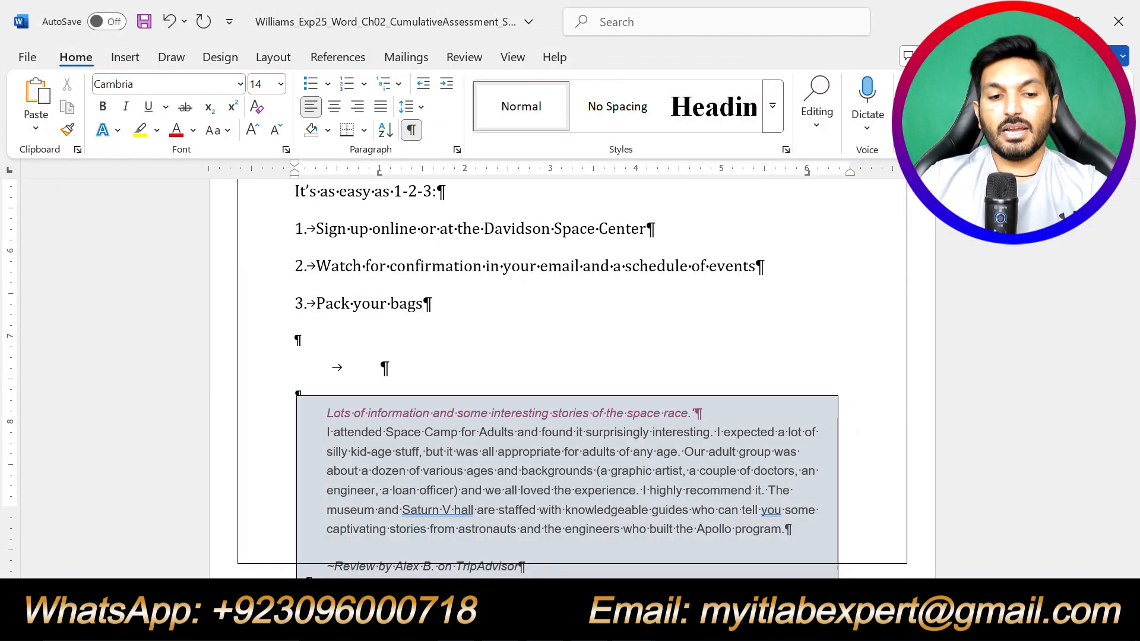
text(Sp)
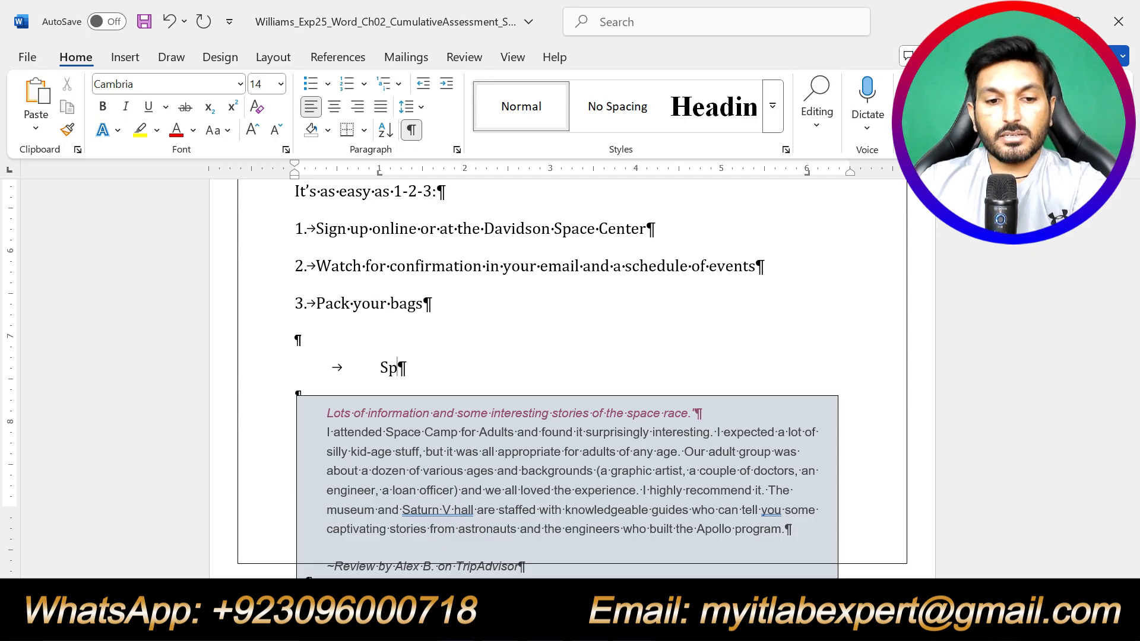
key(BackSpace)
text(PACE ADE)
key(BackSpace)
text(VENTURE)
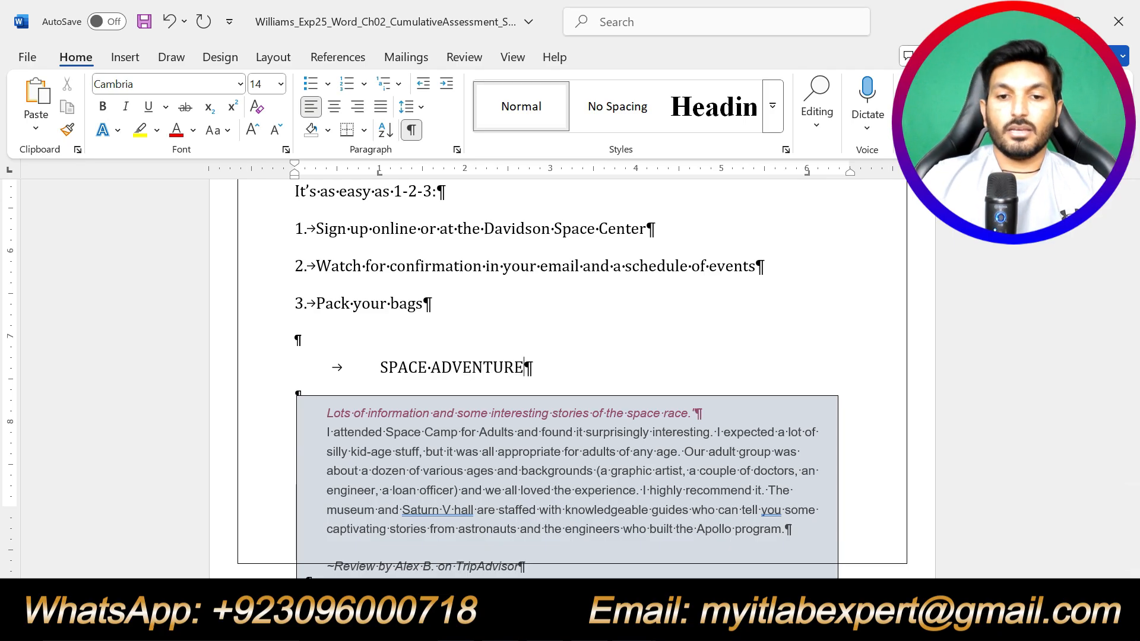
Advance to the dash-leader right tab stop after SPACE ADVENTURE and enter DAVIDSON SPACE CENTER, checking the wording against step 7
click(634, 627)
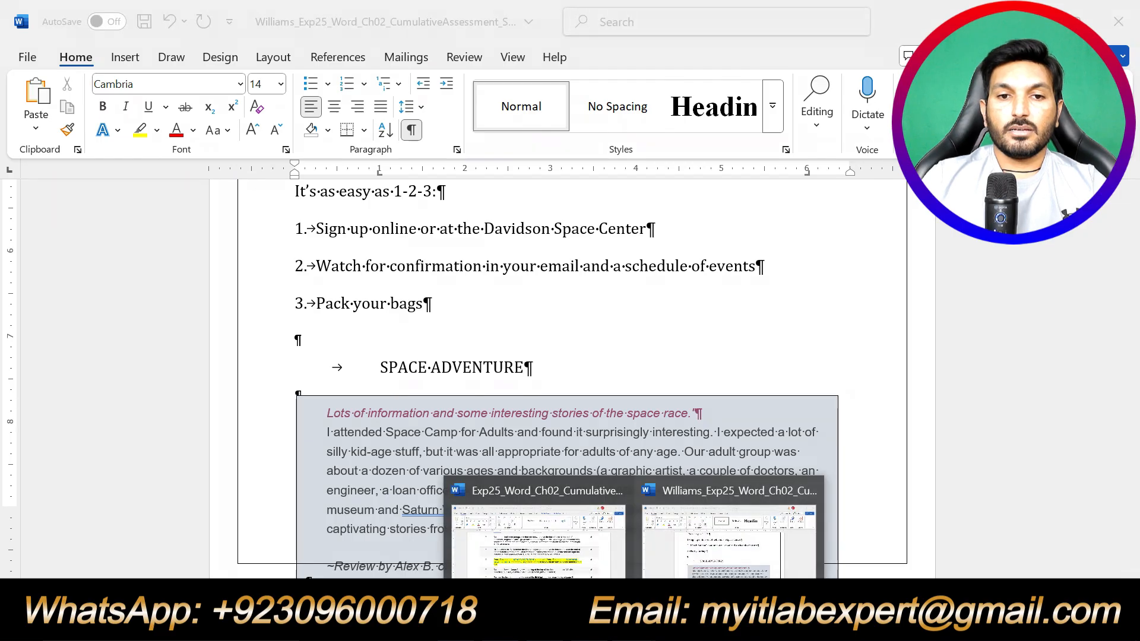
click(558, 567)
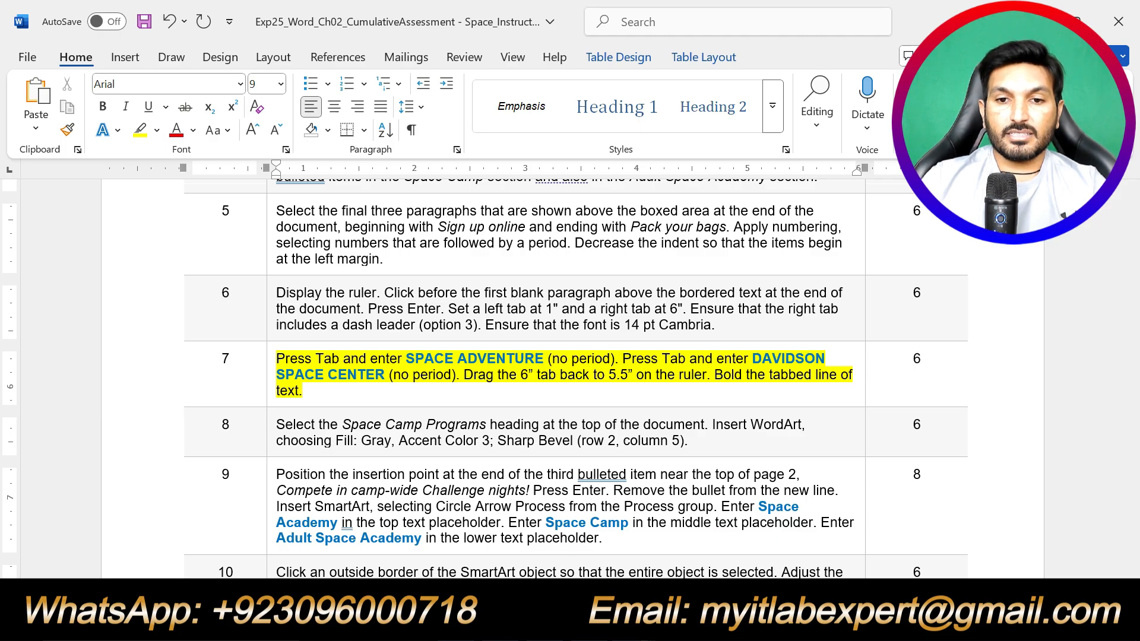
mouse_move(634, 627)
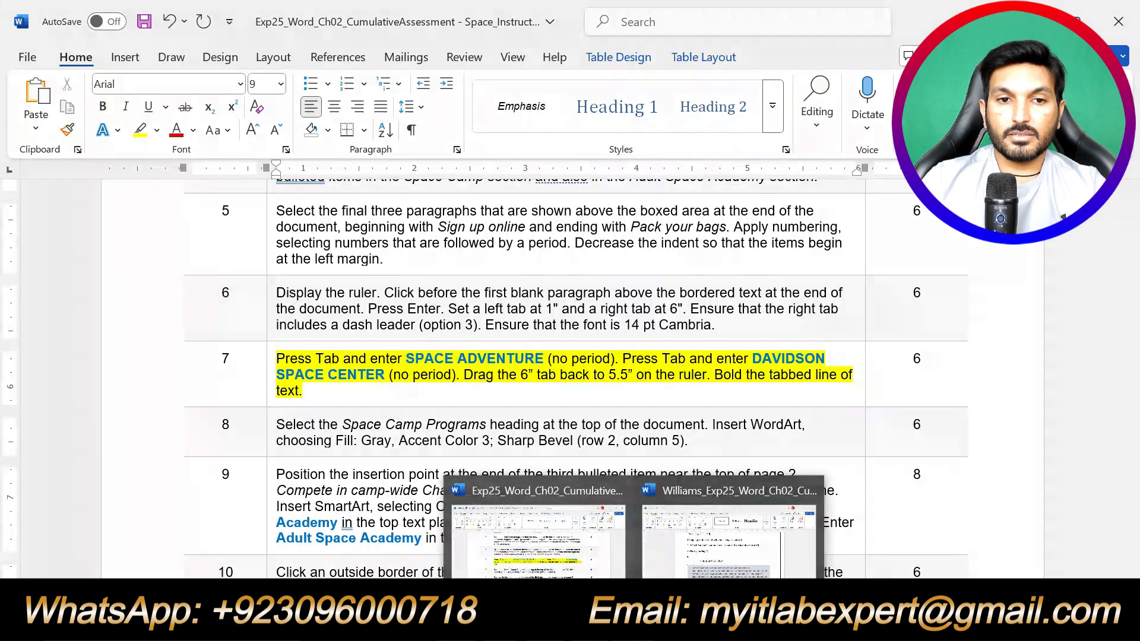
click(719, 535)
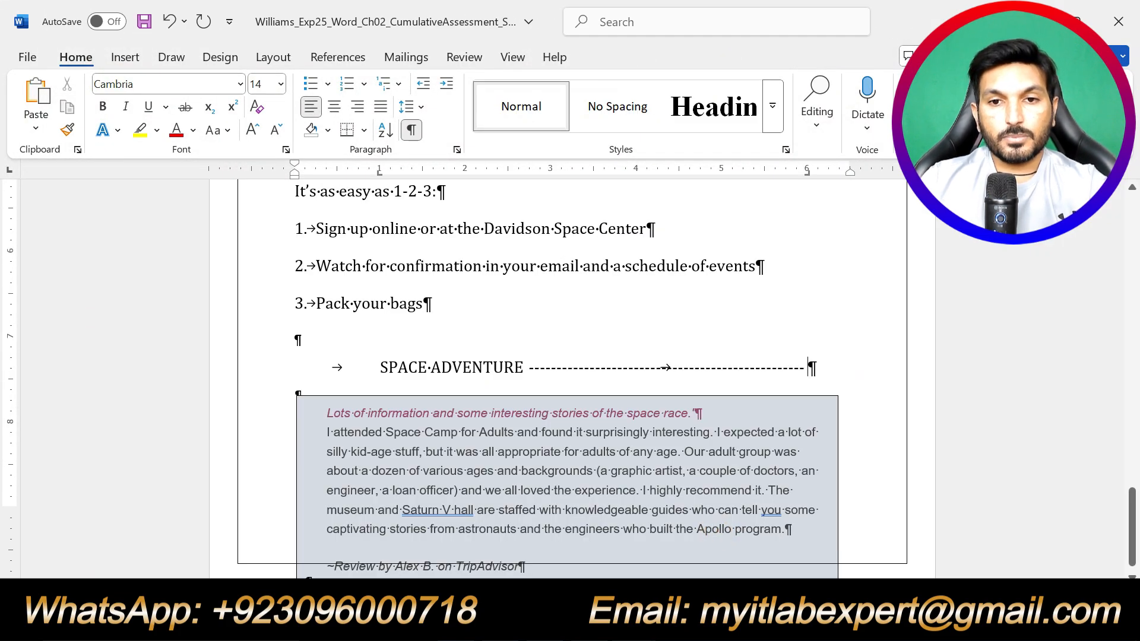
text(DA)
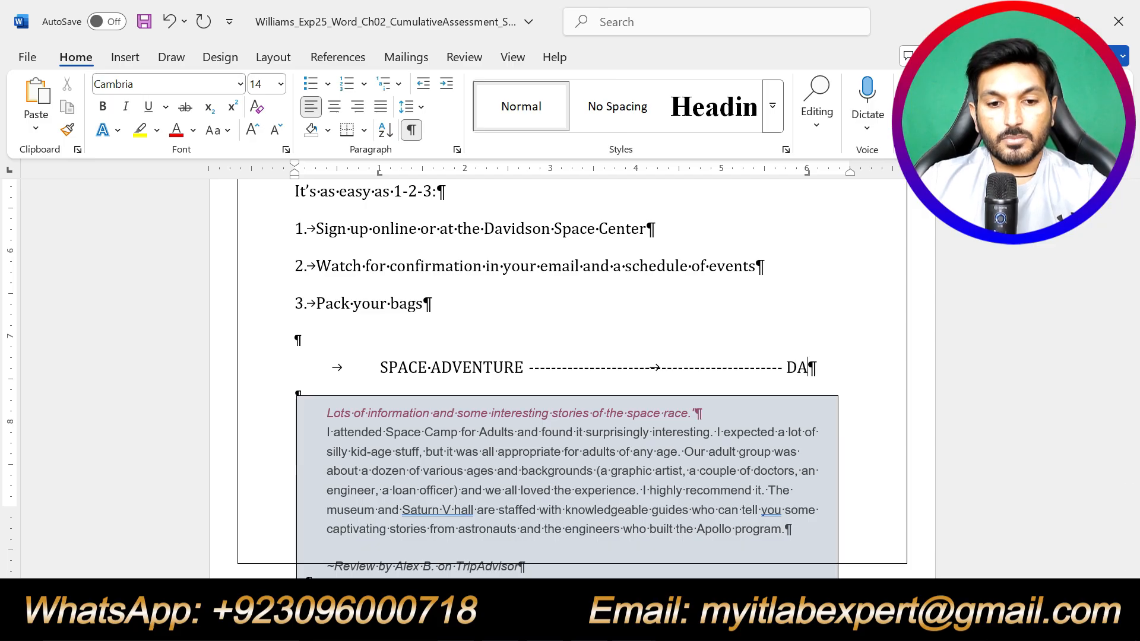
text(VIDSON)
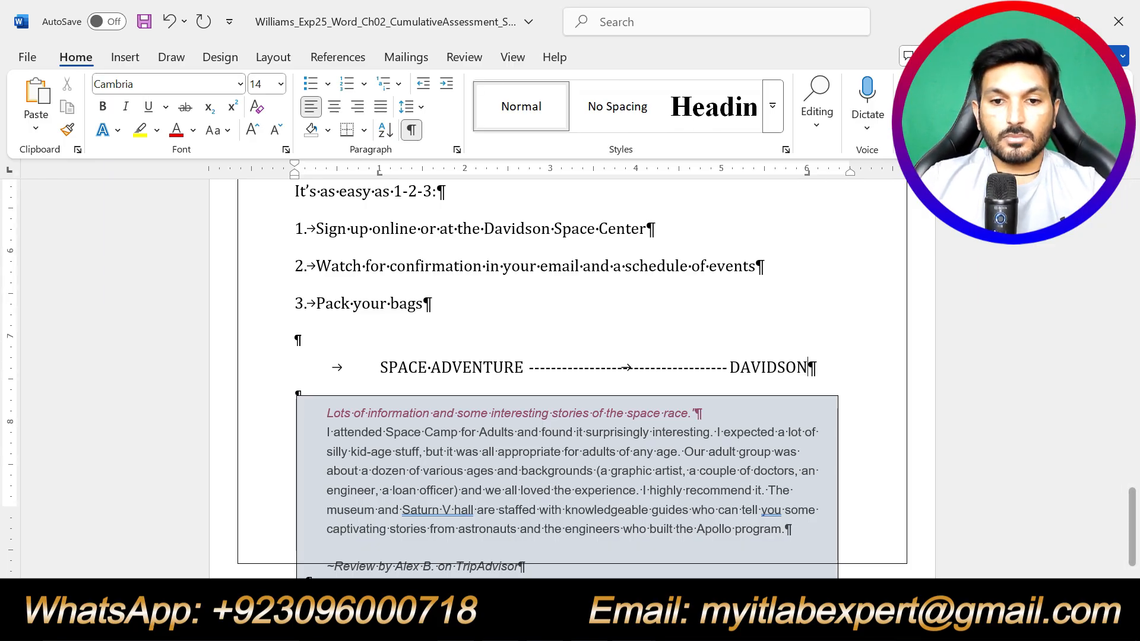
click(634, 627)
click(569, 567)
click(725, 552)
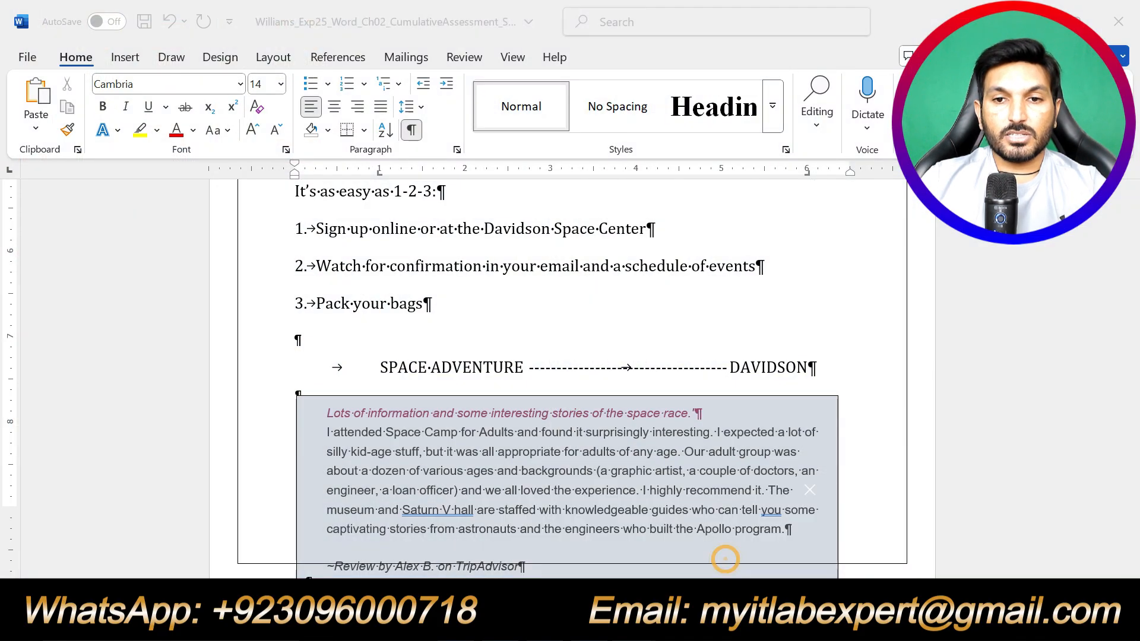
text(SPACE)
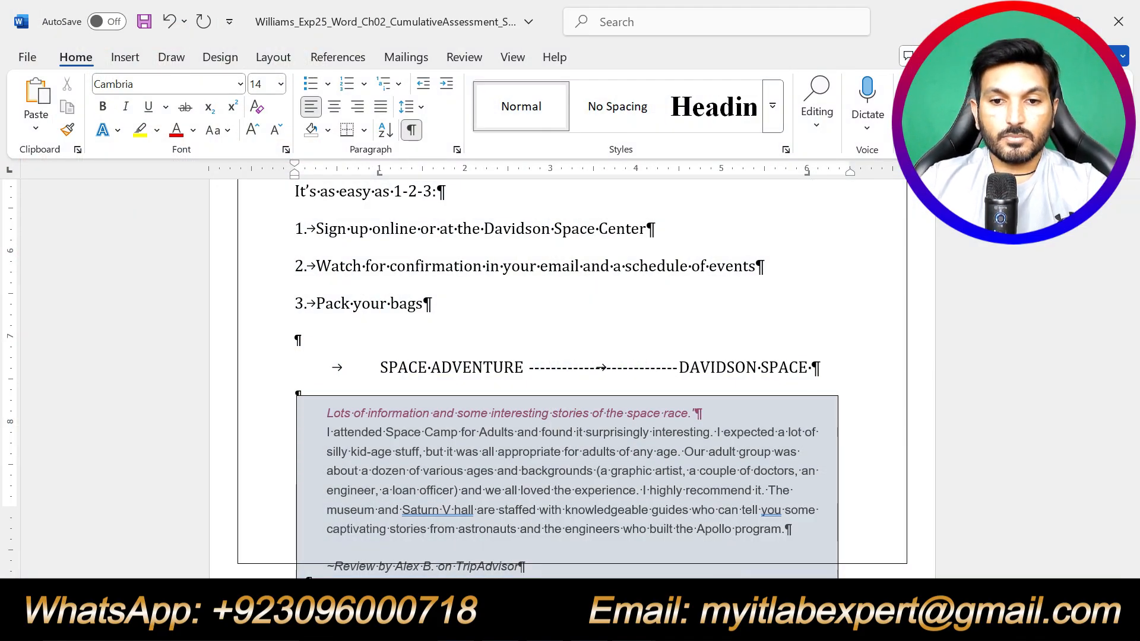
click(633, 627)
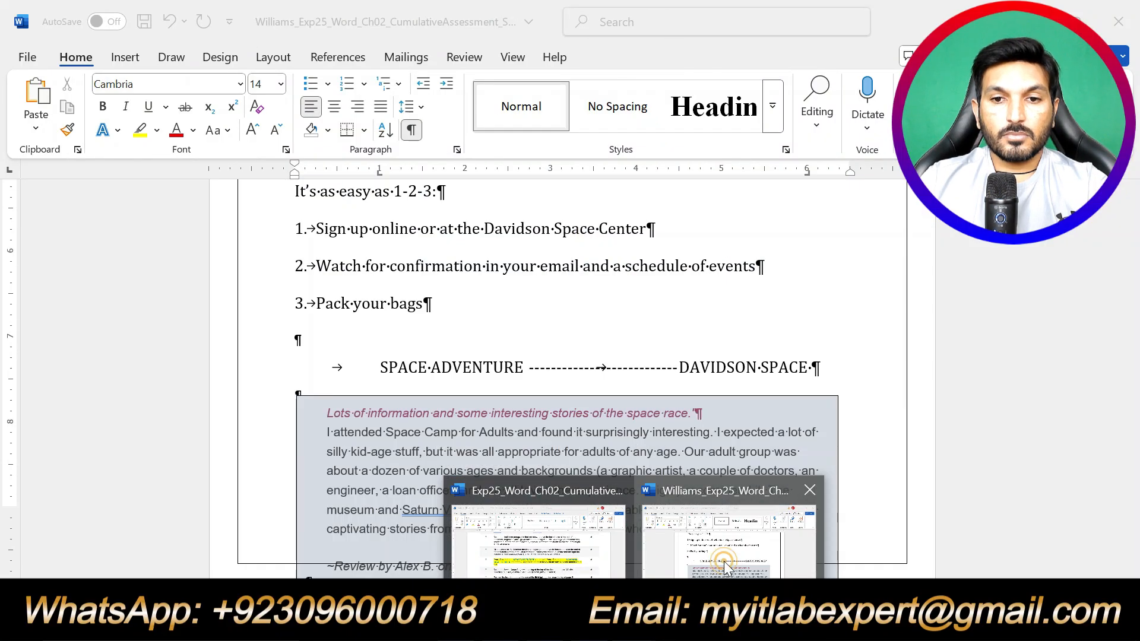
click(725, 552)
text(CE)
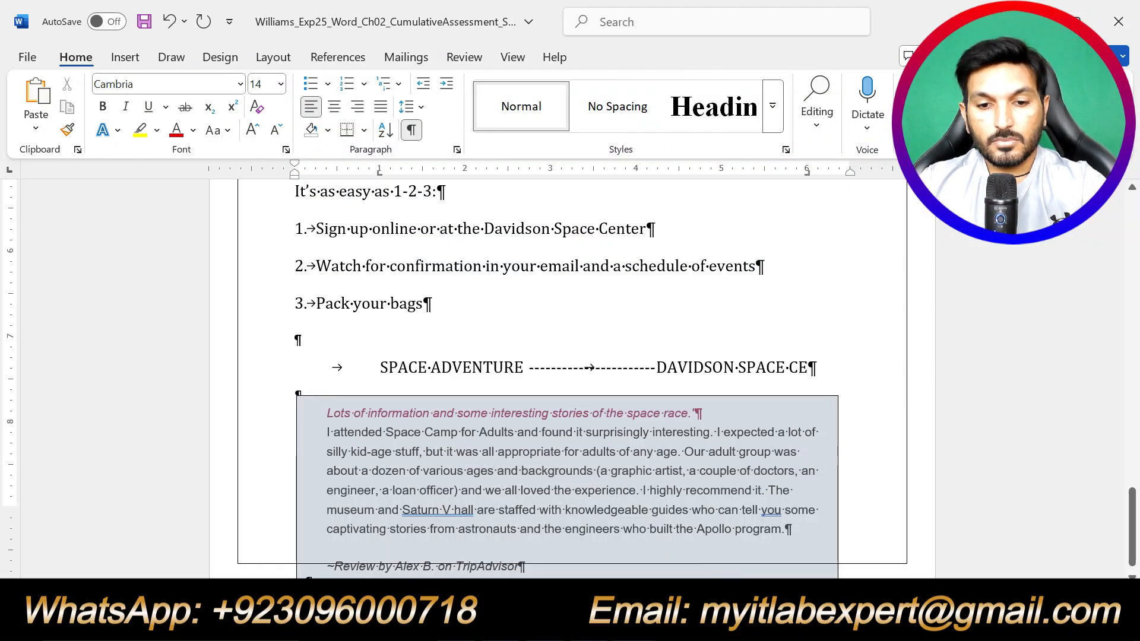
text(NTER)
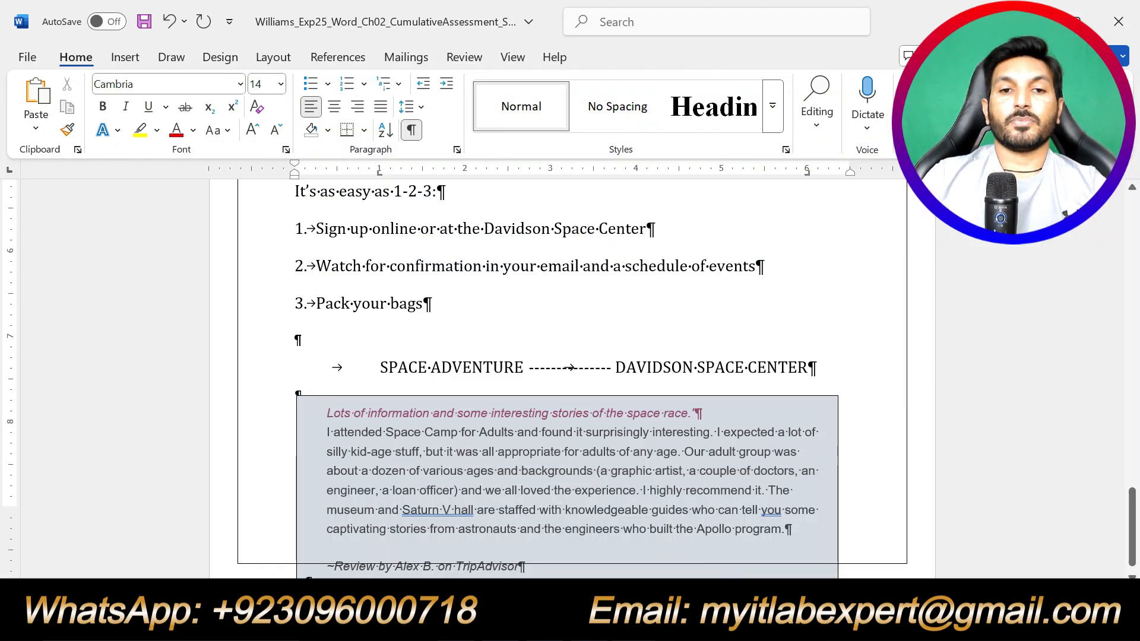
Check the remaining step 7 requirements and move the tabbed line's 6" right tab stop to 5.5" on the ruler
click(634, 627)
click(571, 551)
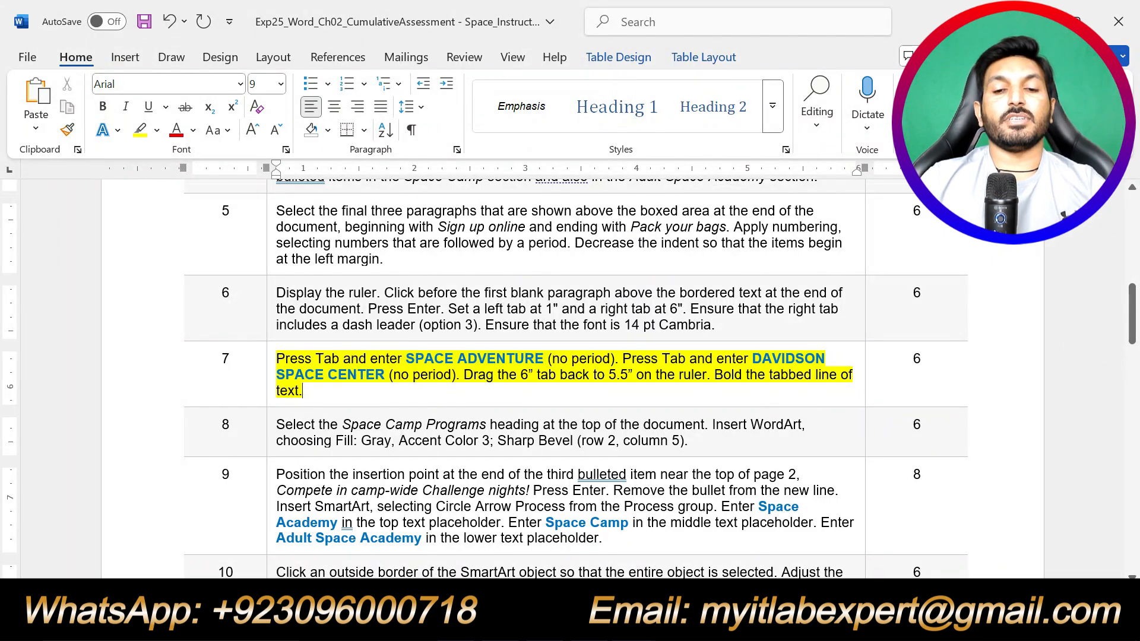
click(634, 628)
click(730, 537)
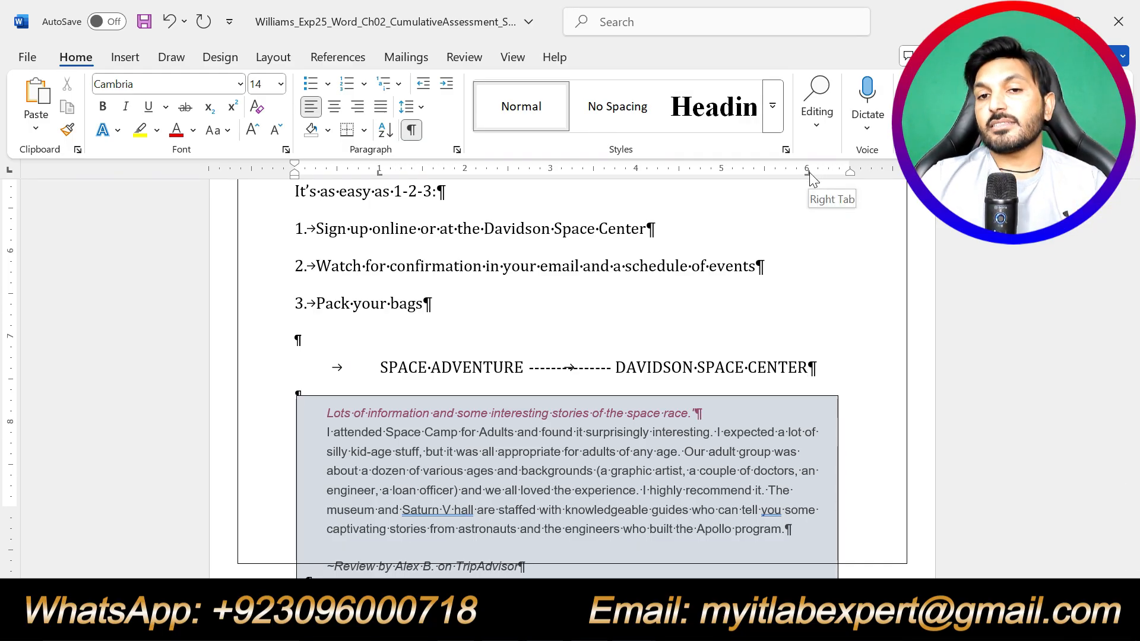
drag(809, 172, 764, 171)
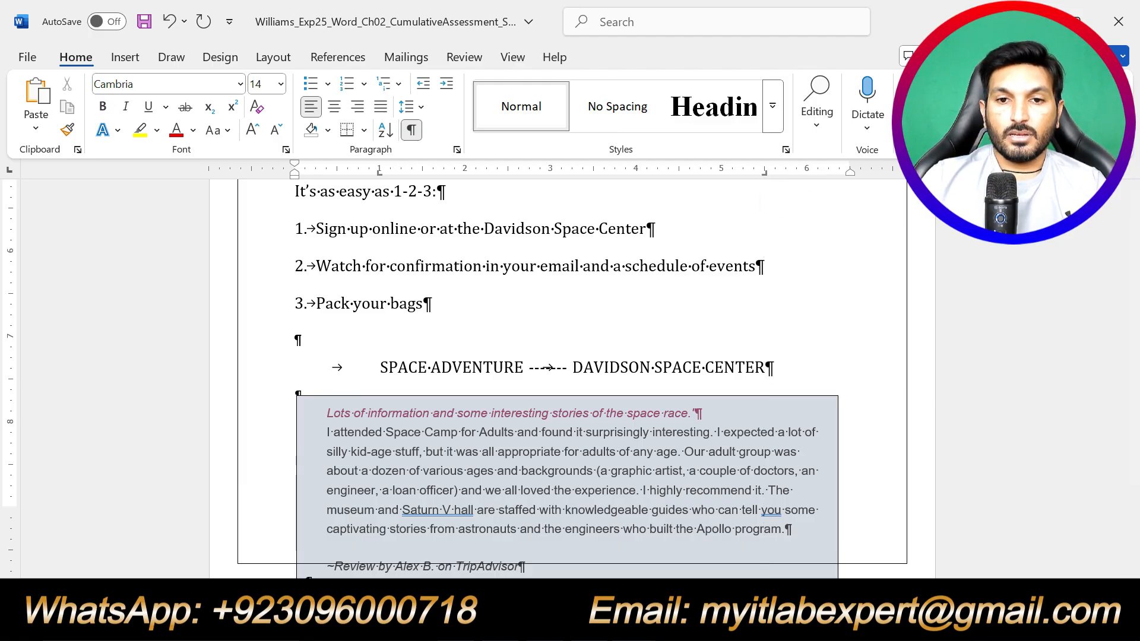
Bold the entire tabbed line with SPACE ADVENTURE and DAVIDSON SPACE CENTER
key(ctrl+shift+Left)
key(ctrl+shift+Left)
key(ctrl+shift+Left)
key(ctrl+shift+Left)
key(ctrl+shift+Left)
key(ctrl+shift+Left)
key(ctrl+shift+Left)
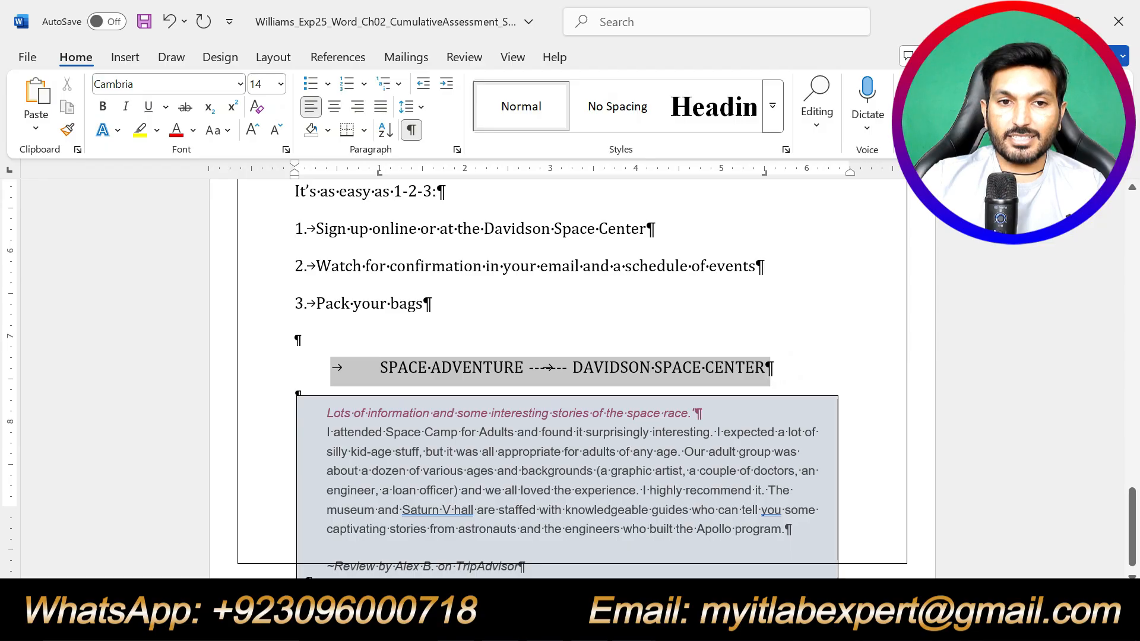
drag(333, 369, 326, 370)
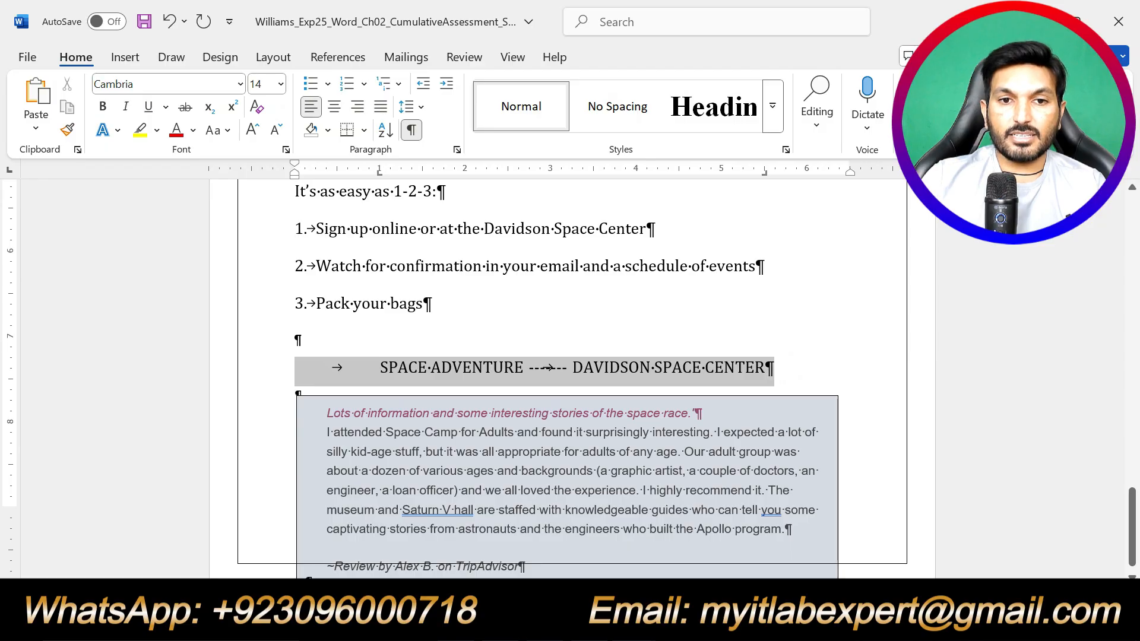
click(104, 108)
click(764, 309)
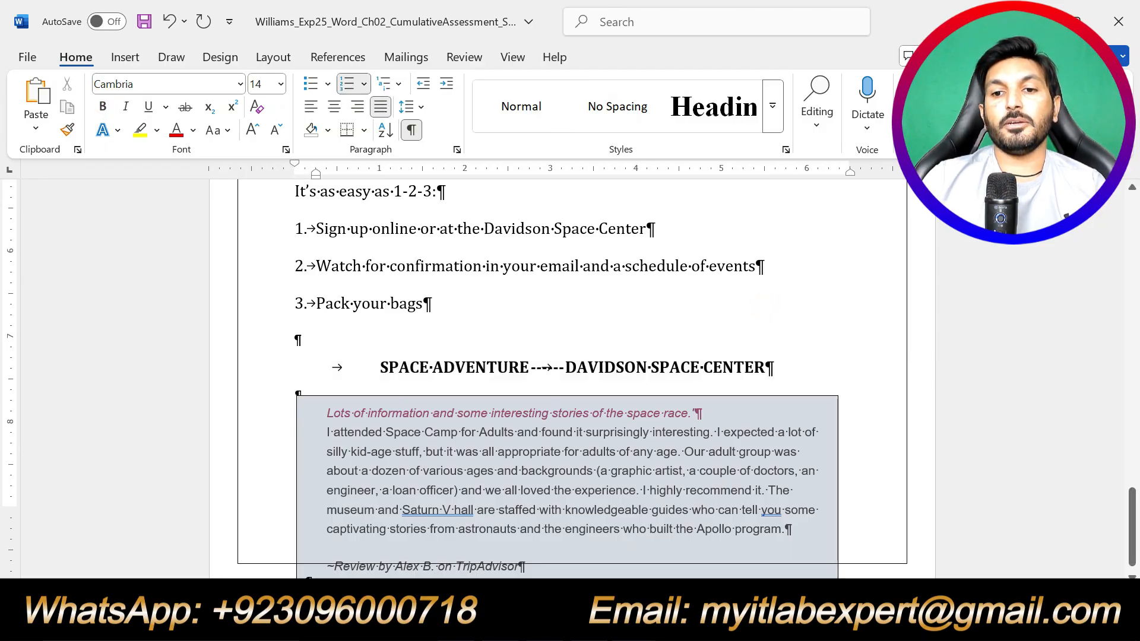
In the instructions document, clear the highlight from the step 7 text and highlight the step 8 text in yellow
click(636, 622)
click(529, 557)
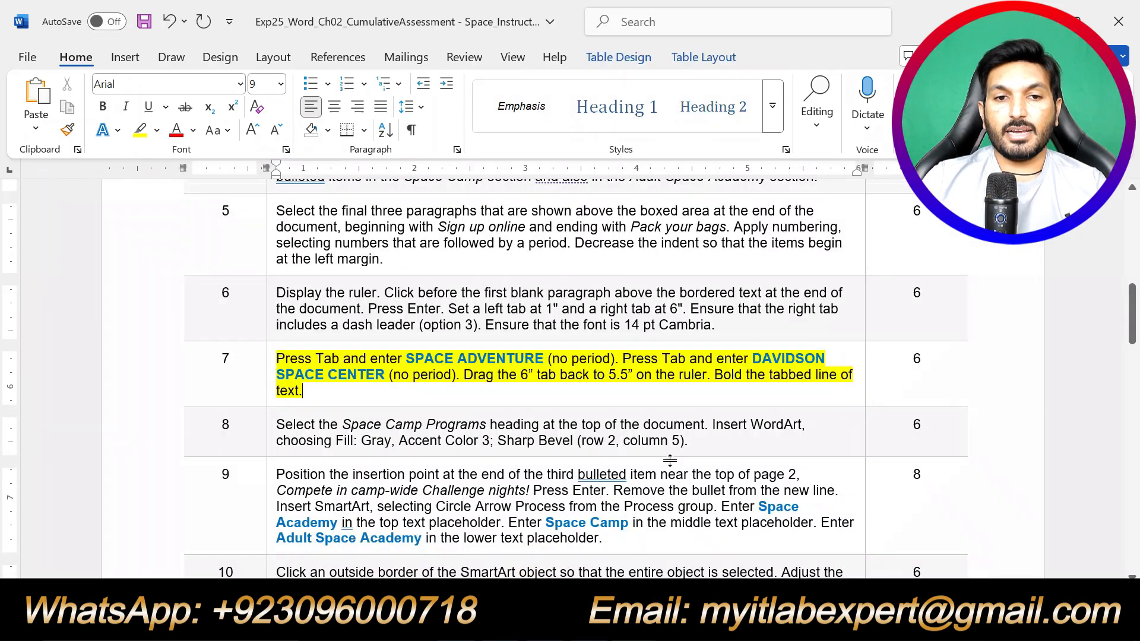
key(ctrl+z)
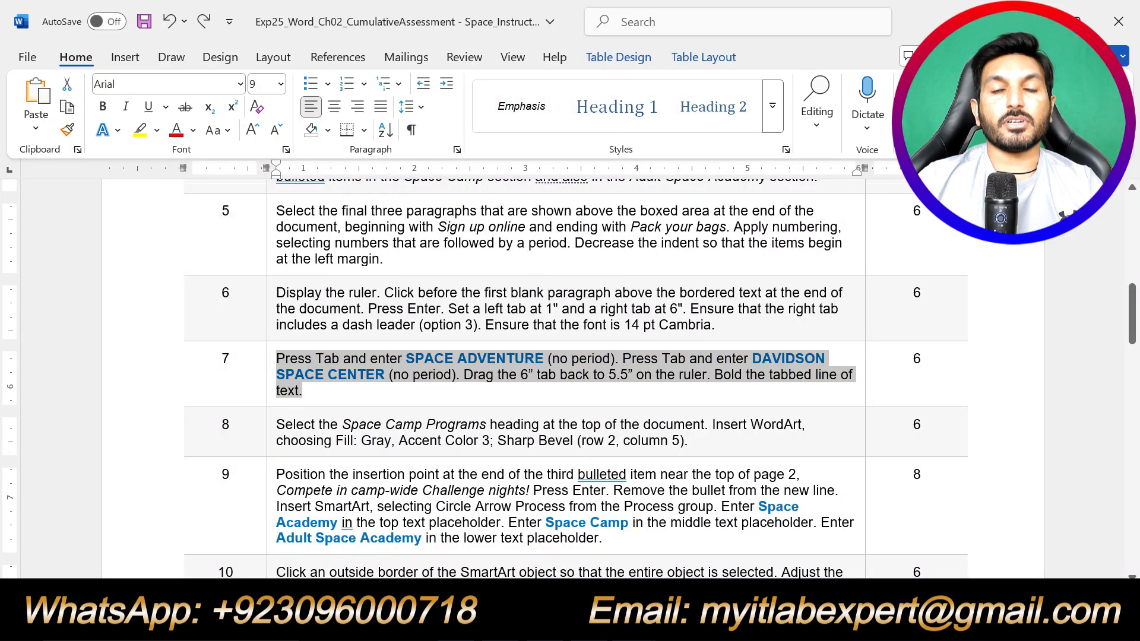
scroll(624, 362, down, 3)
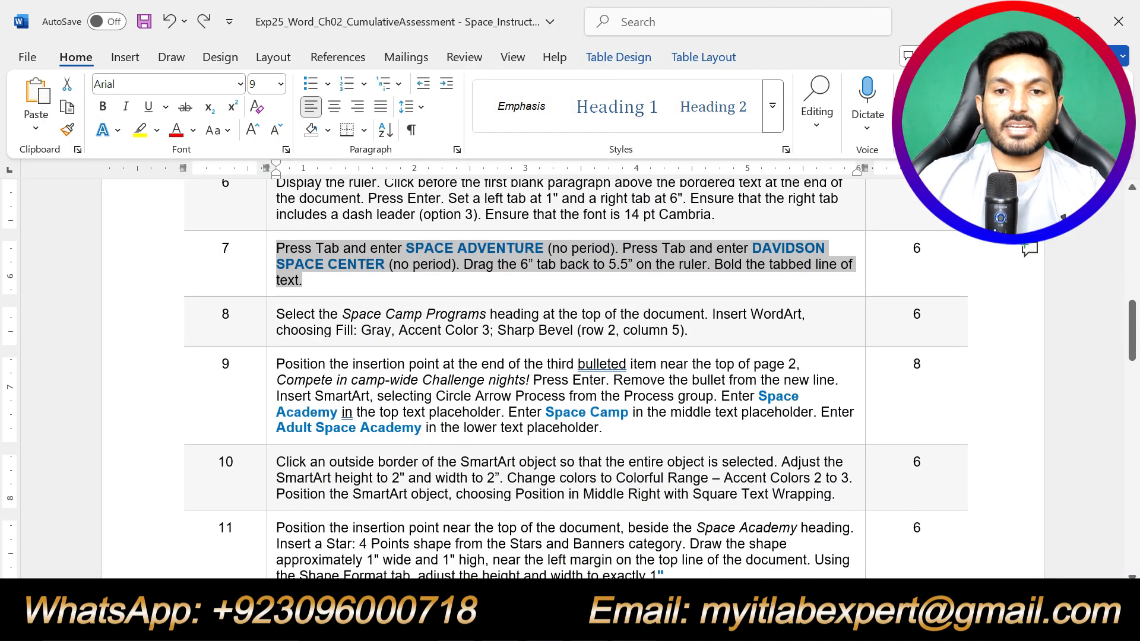
drag(726, 329, 276, 314)
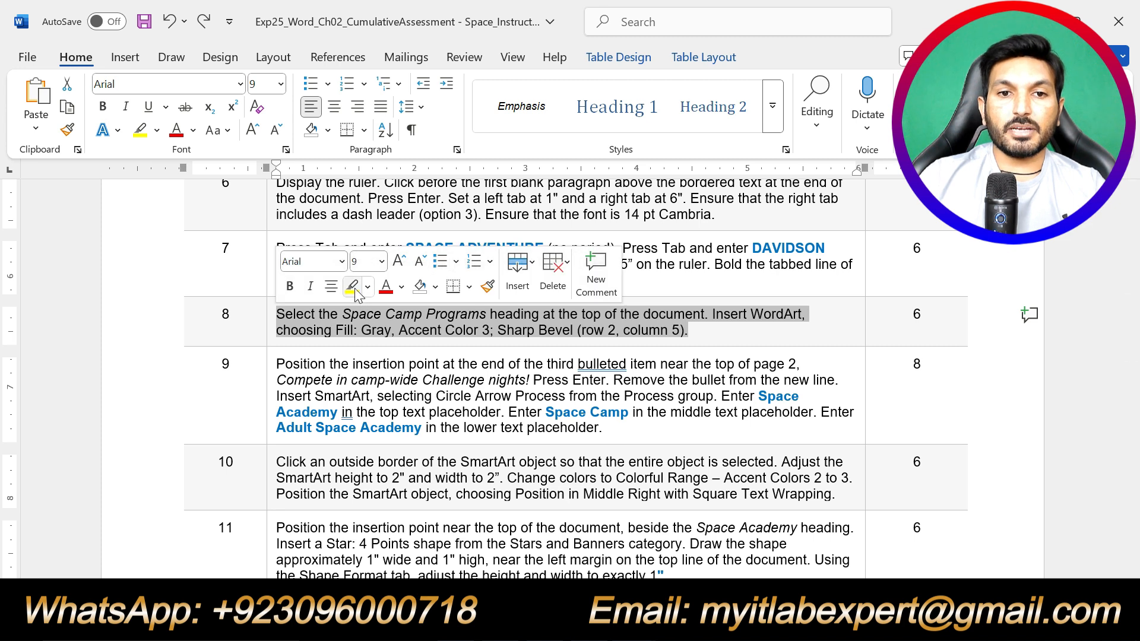
key(ctrl+alt+h)
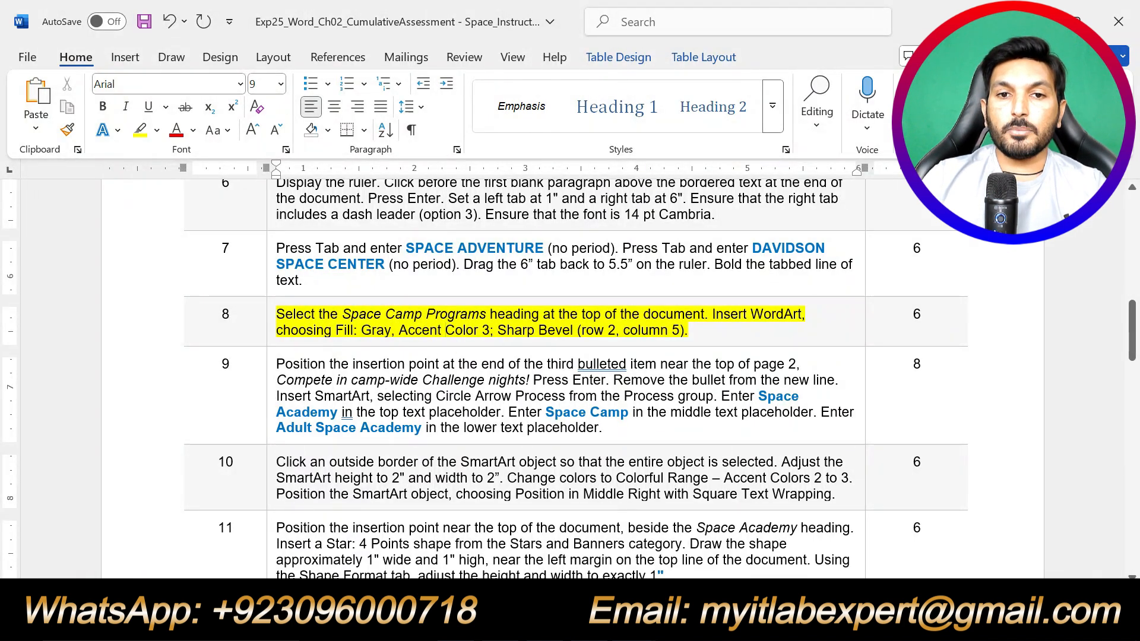
Check step 8 and apply the text effect Fill: Gray, Accent color 3; Sharp Bevel to the SPACE CAMP PROGRAMS heading
click(634, 627)
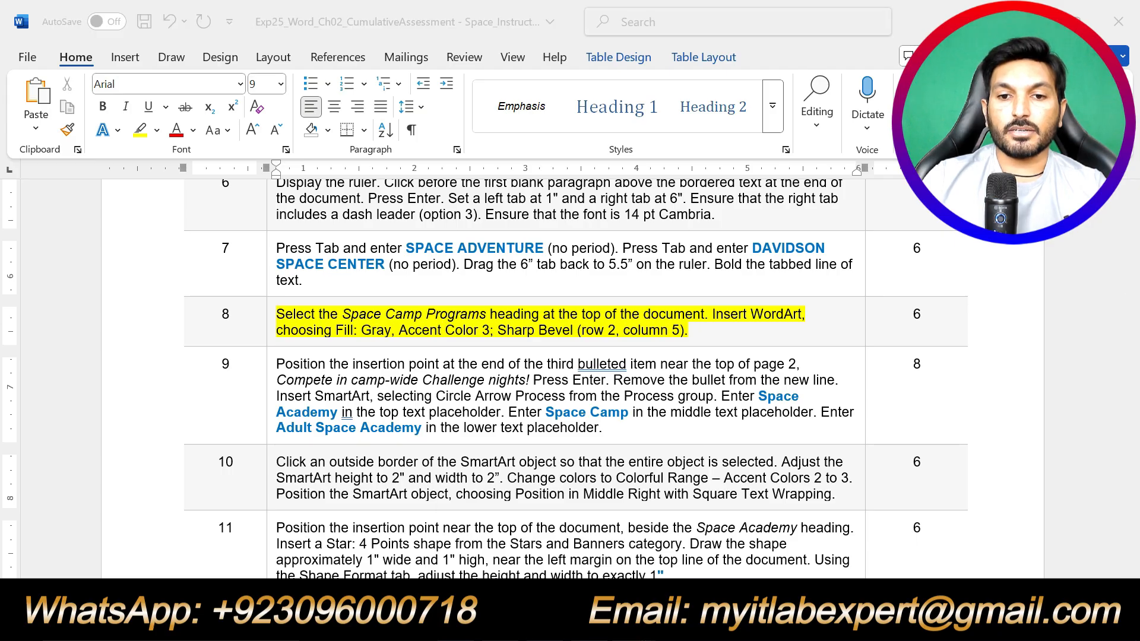
click(742, 555)
scroll(570, 380, up, 15)
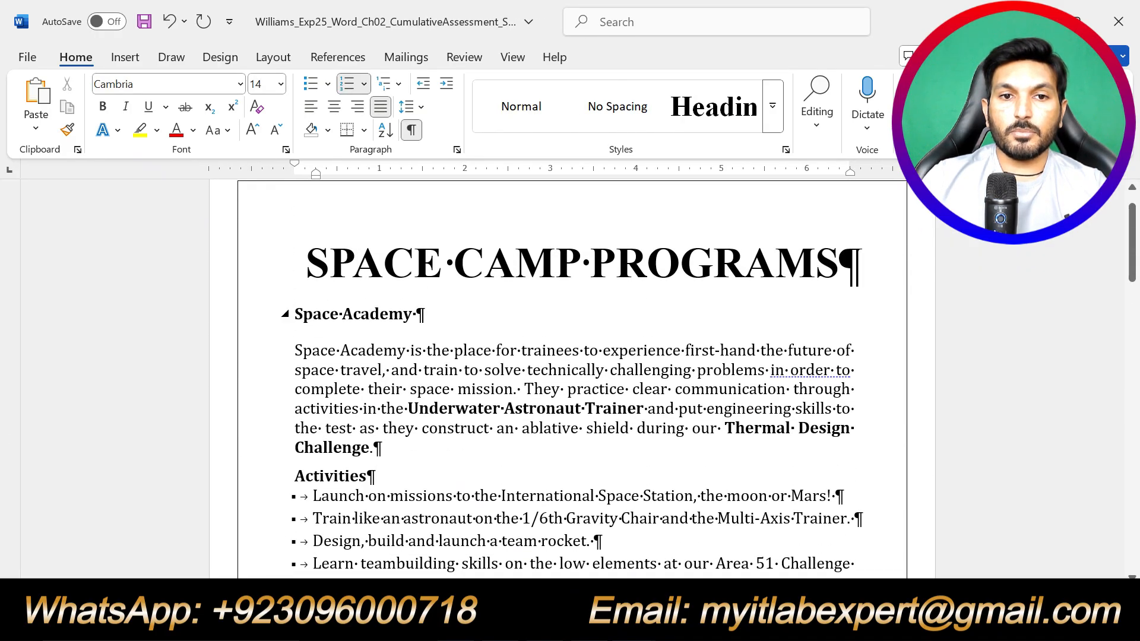
click(299, 263)
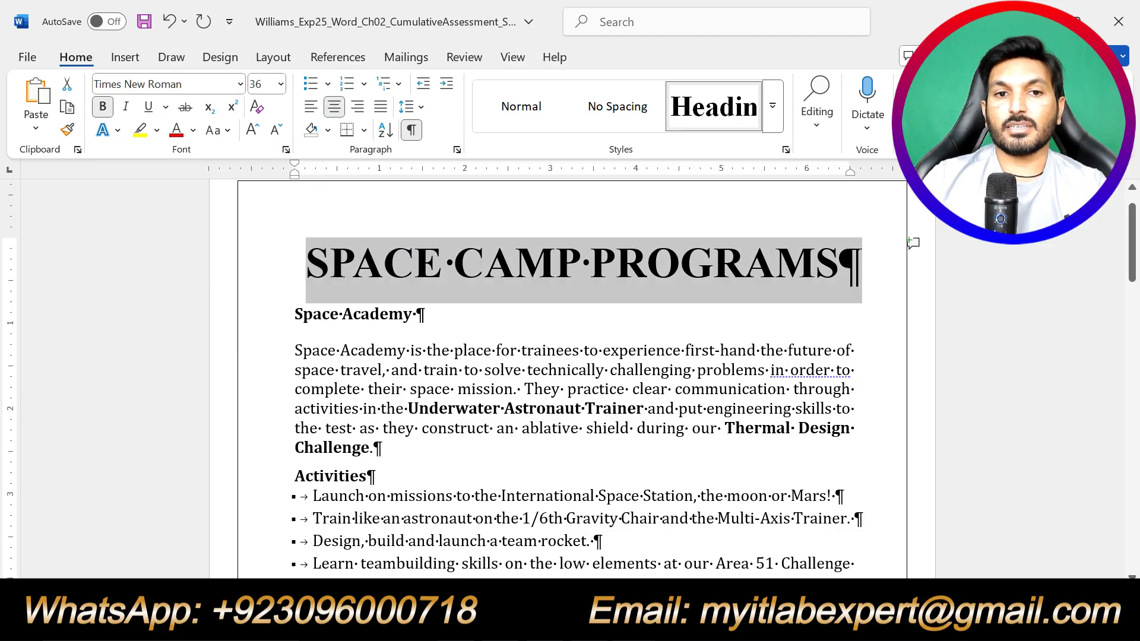
mouse_move(635, 630)
click(522, 547)
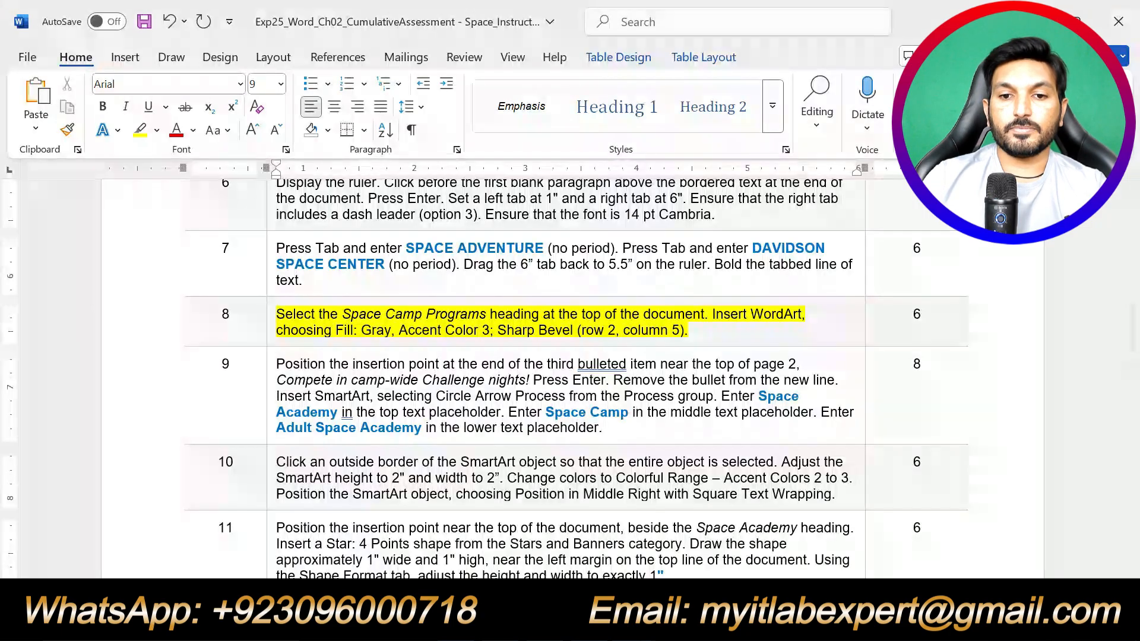
mouse_move(635, 629)
click(725, 546)
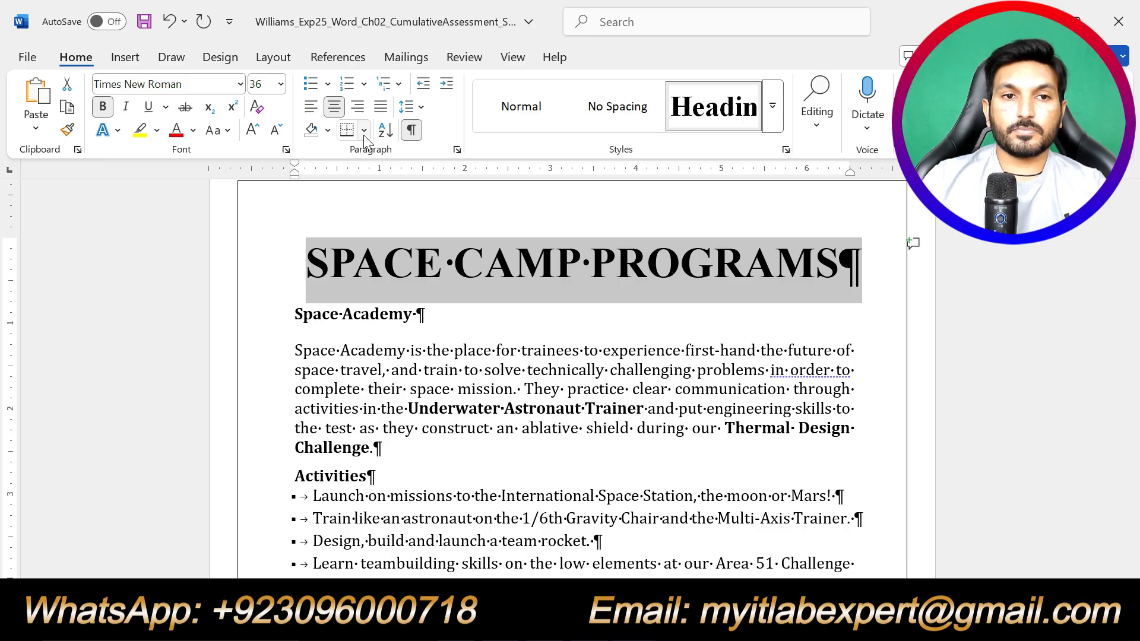
click(118, 131)
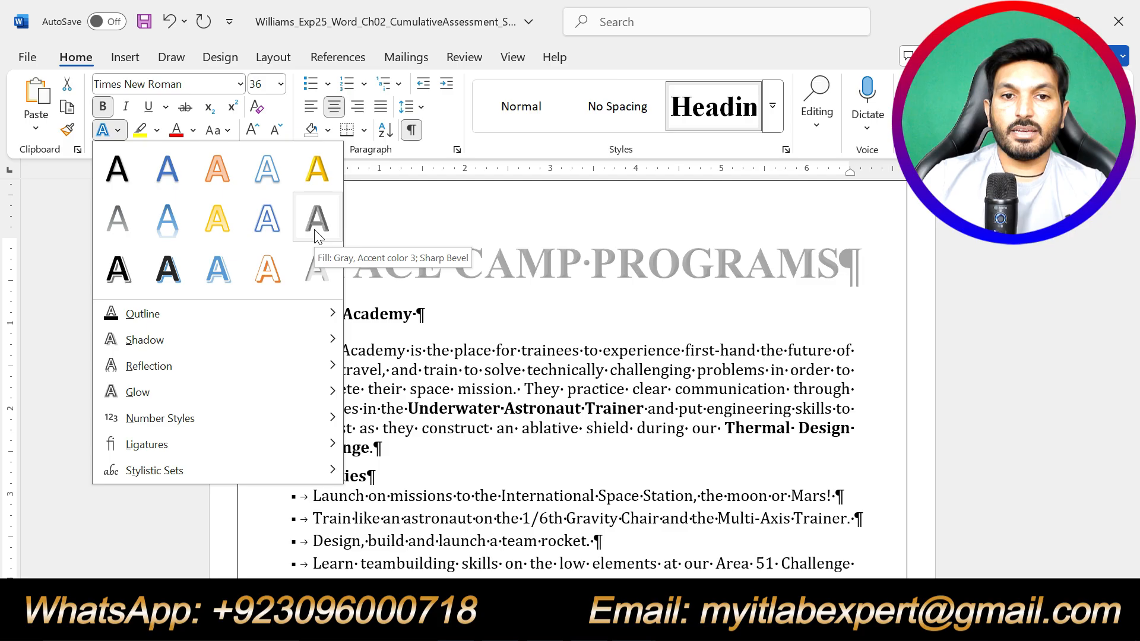
click(634, 624)
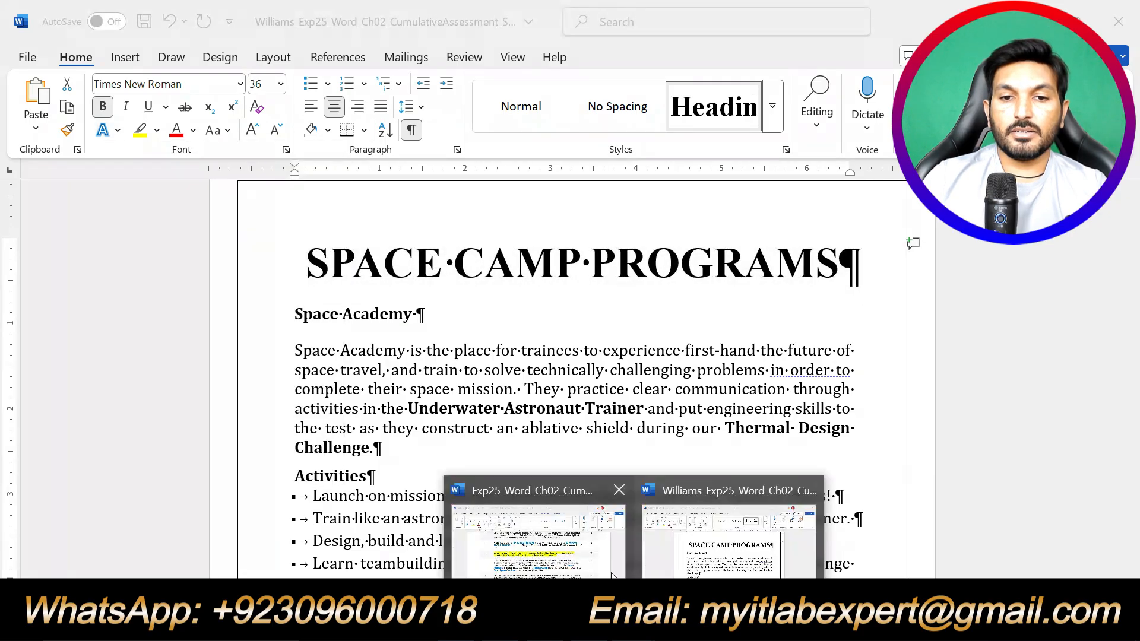
click(729, 544)
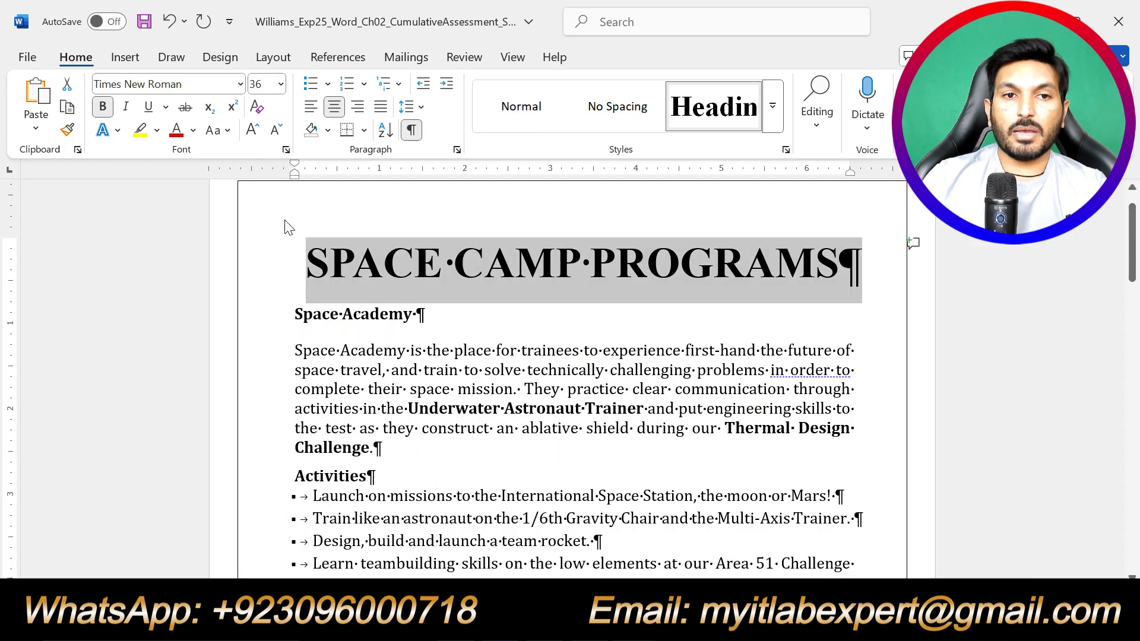
click(124, 132)
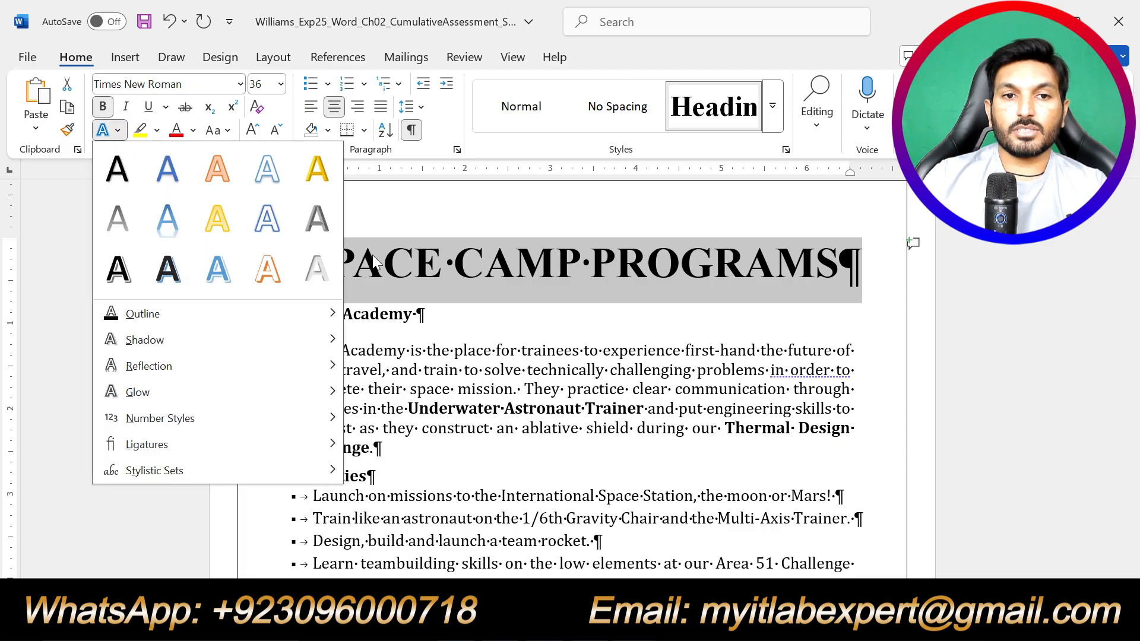
click(317, 220)
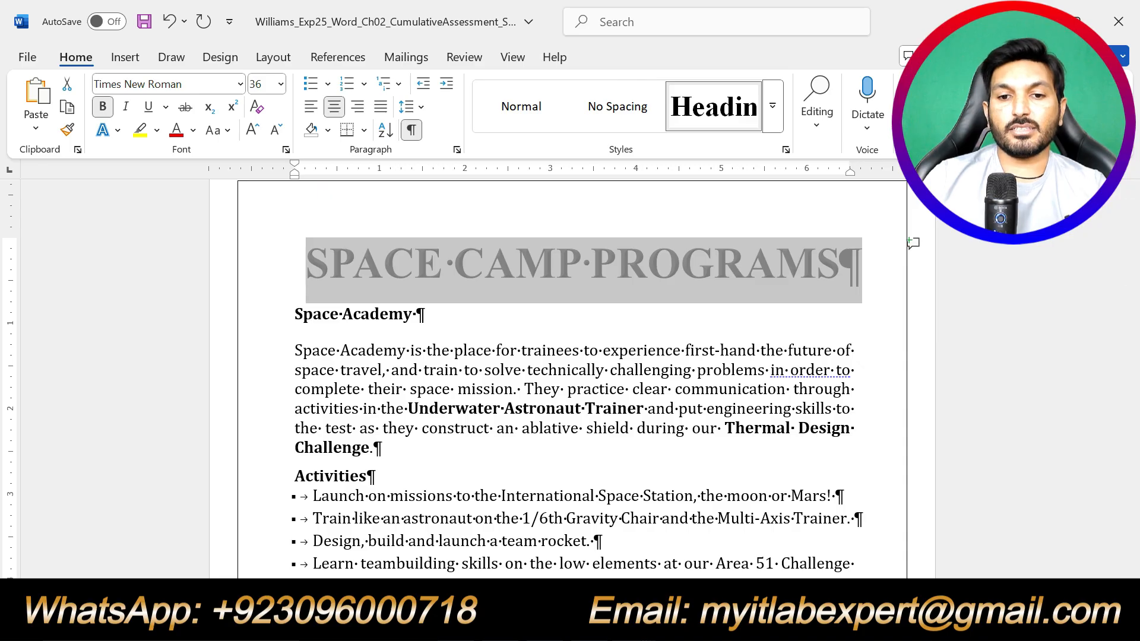
In the instructions document, clear the yellow highlight from the step 8 text
click(633, 627)
click(570, 536)
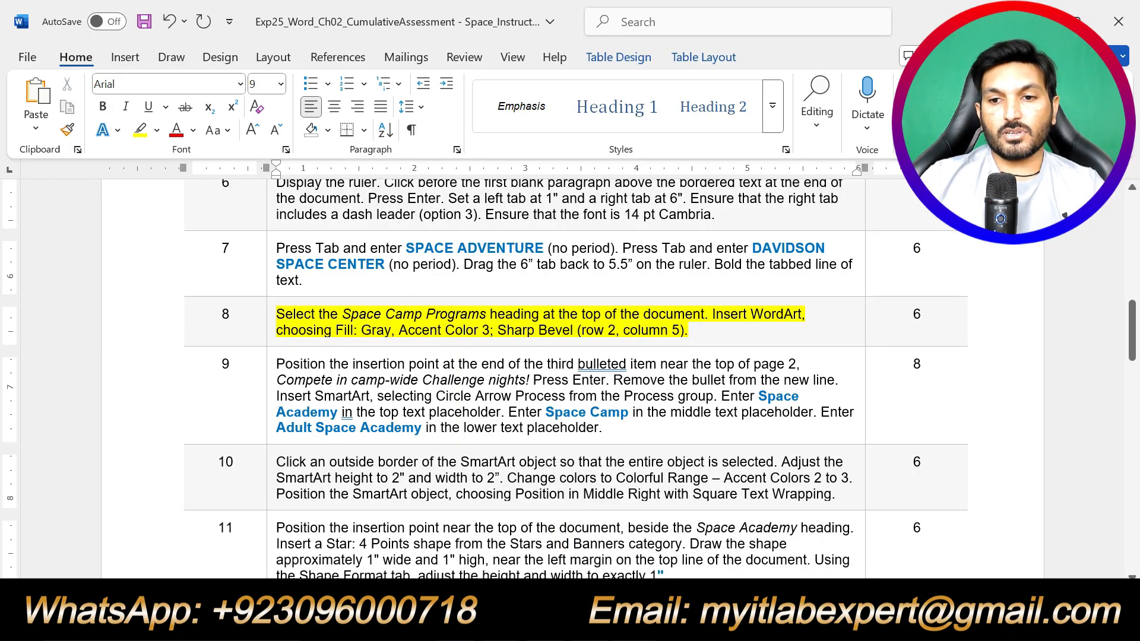
scroll(571, 405, up, 1)
scroll(590, 460, up, 3)
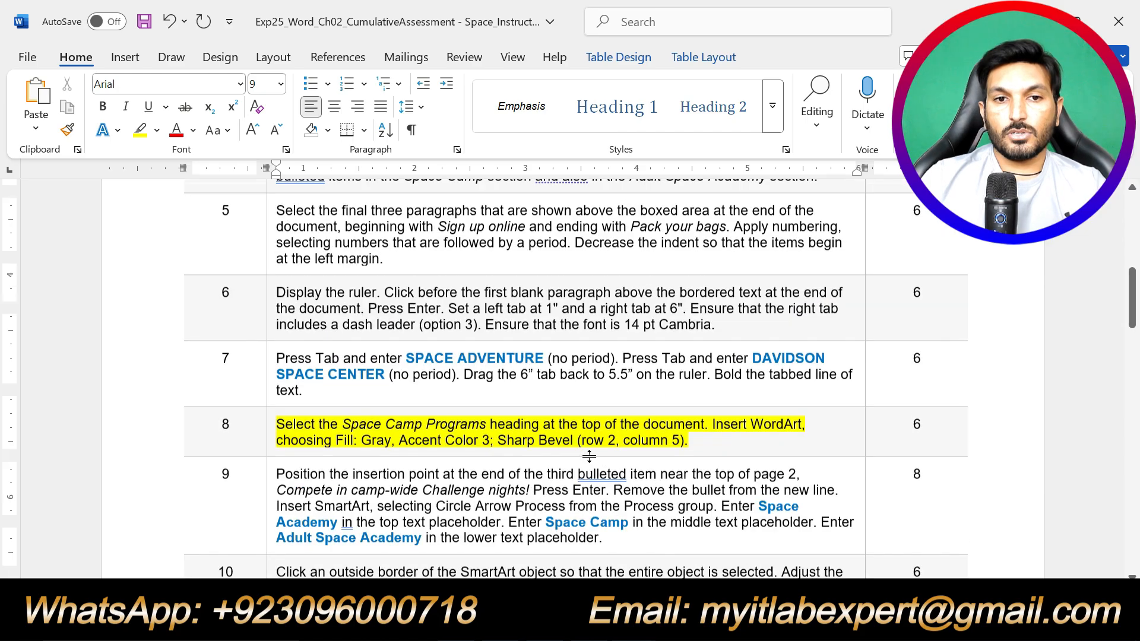
triple_click(651, 565)
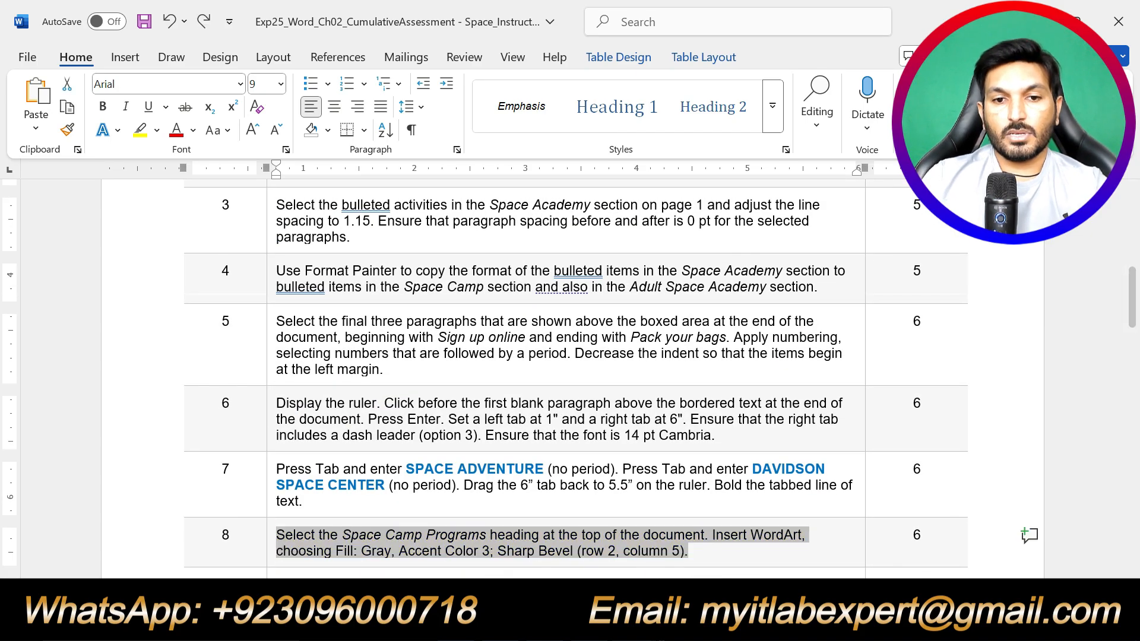
Return to the Space Camp Programs document, deselect the title heading and view its new formatting
click(633, 627)
click(724, 557)
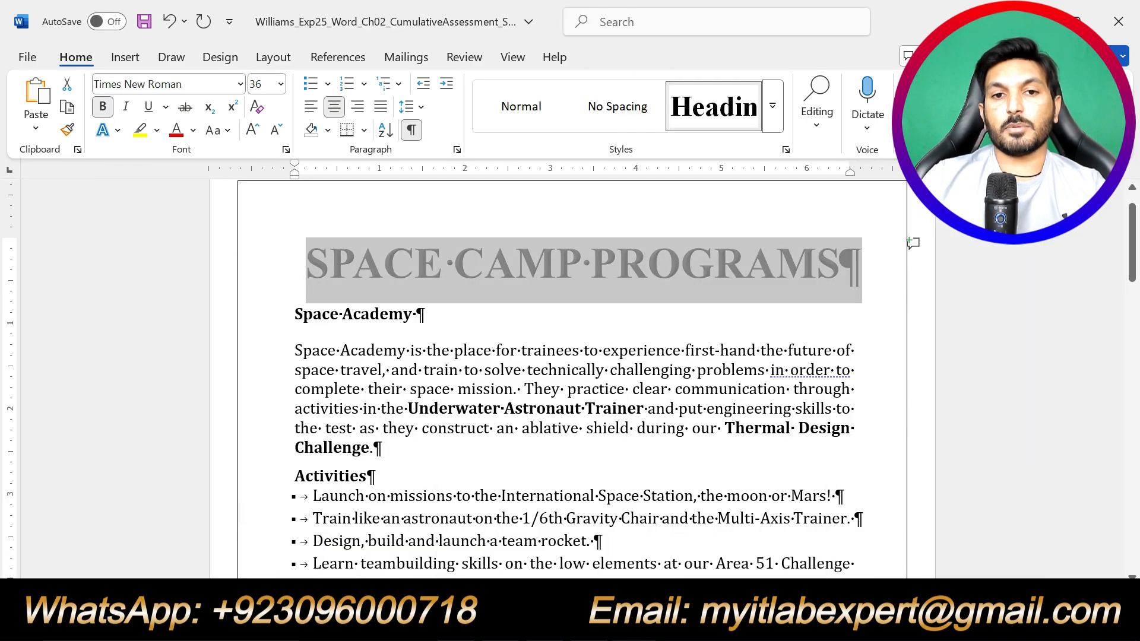
scroll(607, 471, up, 1)
click(607, 471)
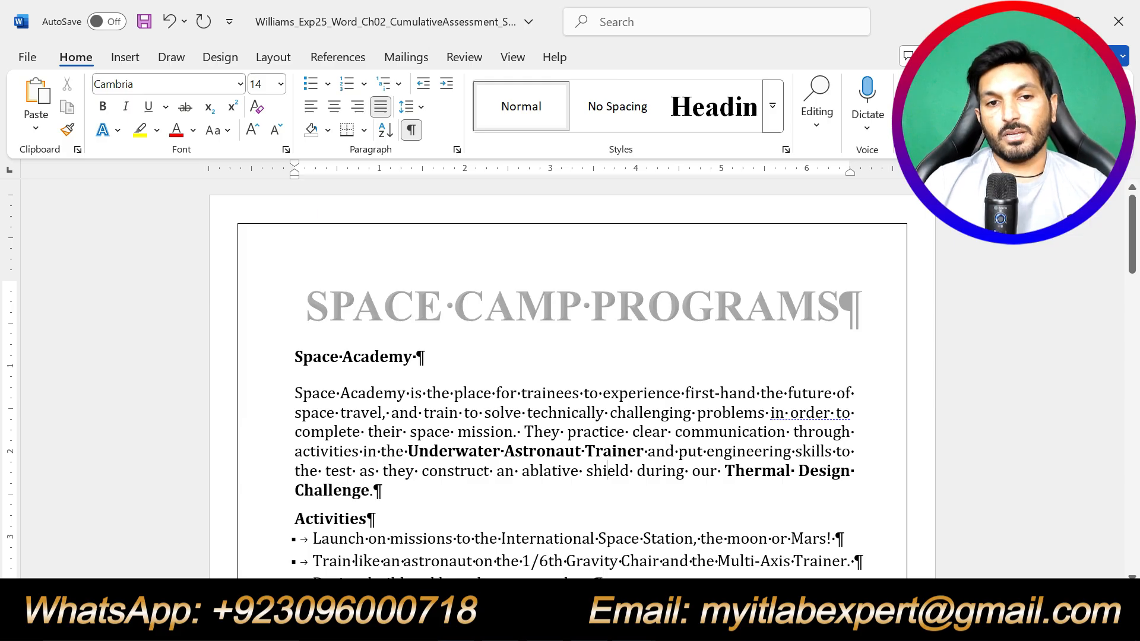